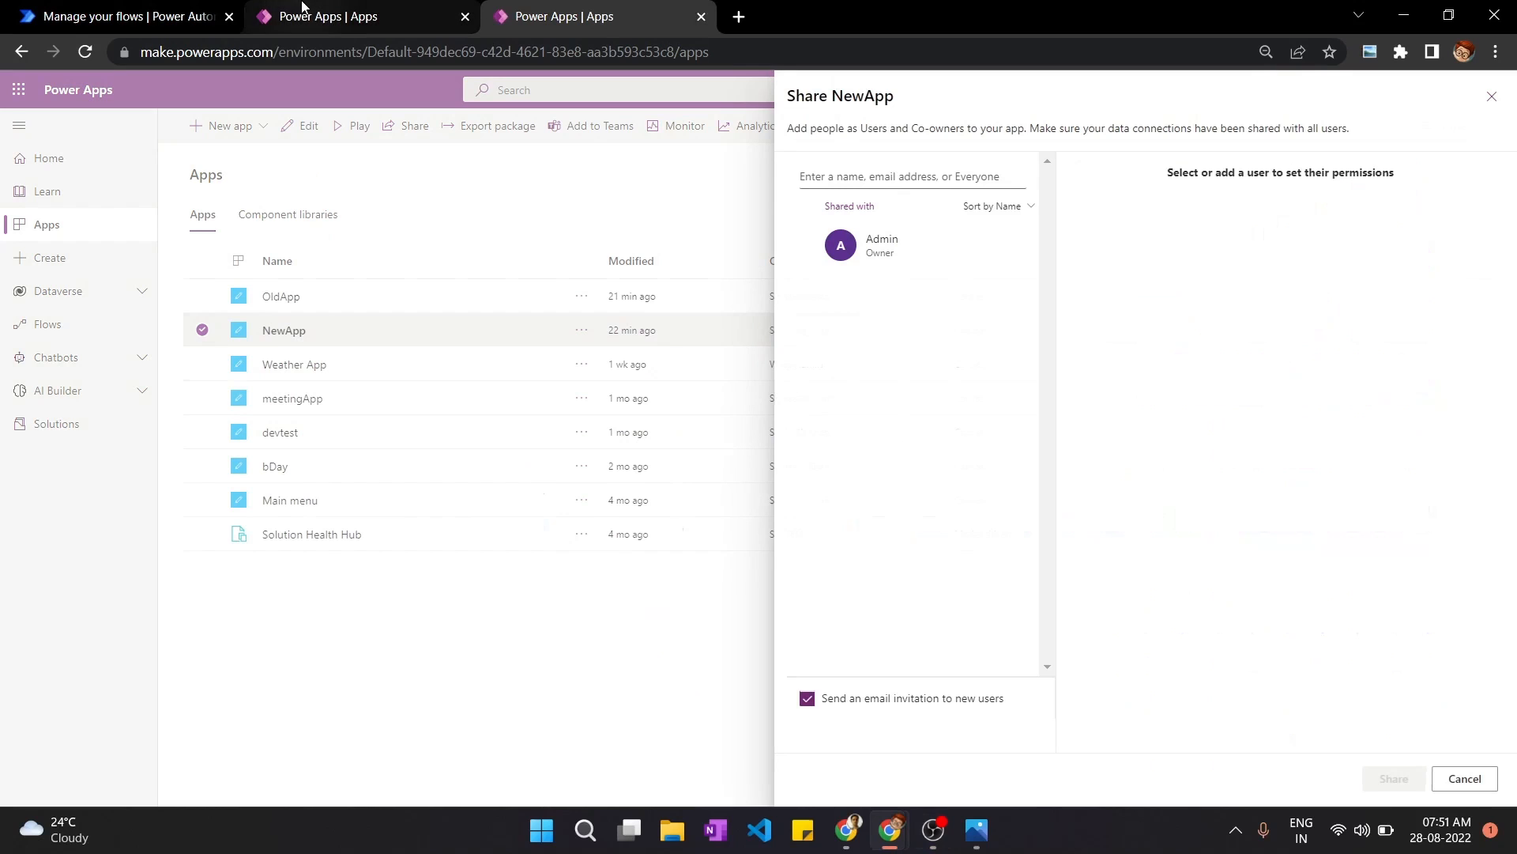
Step: Compare who OldApp and NewApp are shared with in their Power Apps sharing panes
click(302, 10)
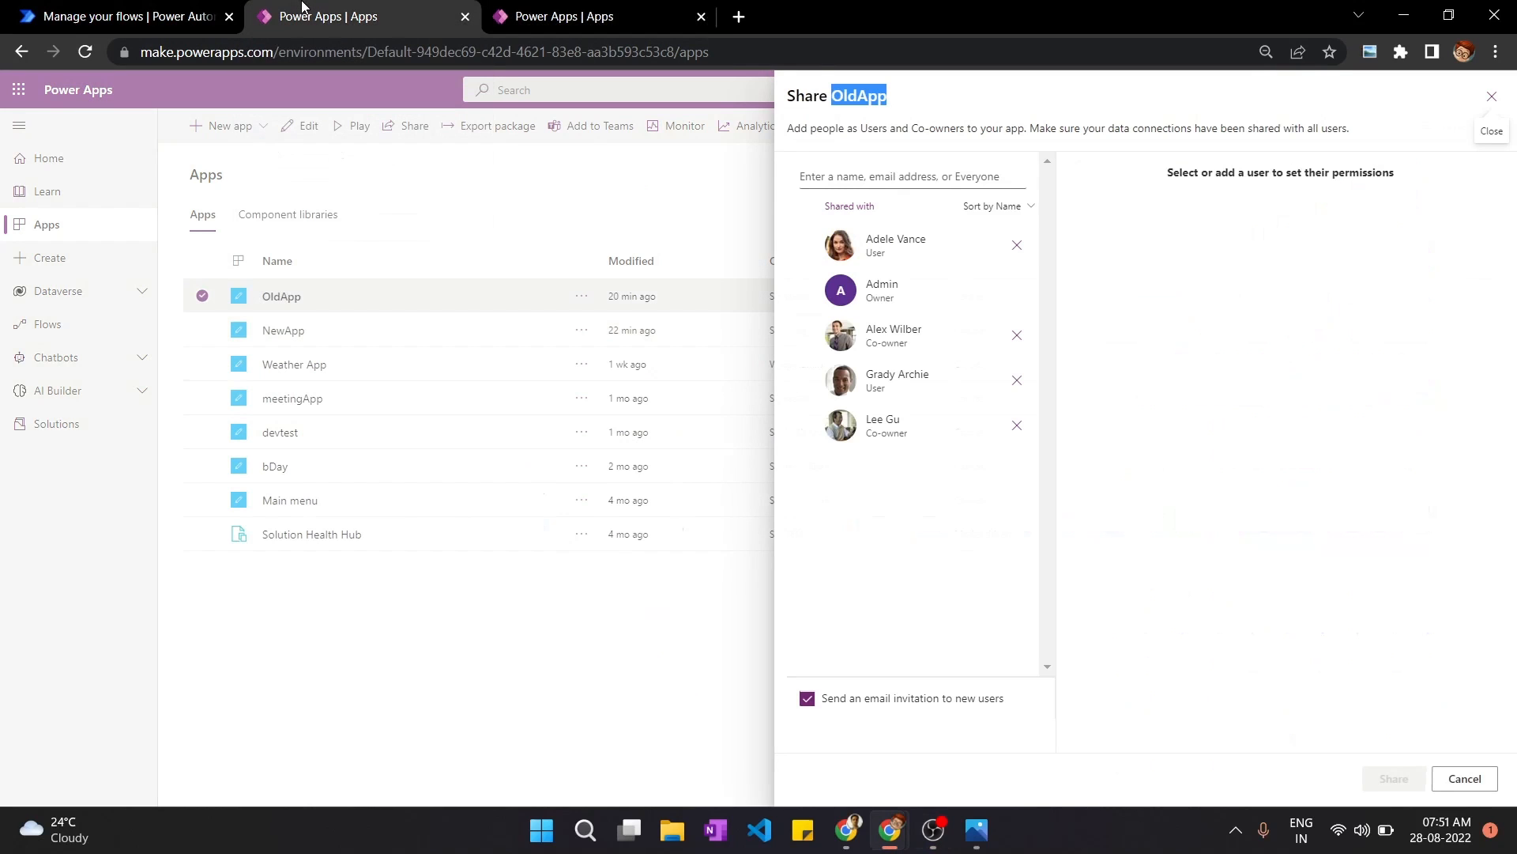
click(598, 10)
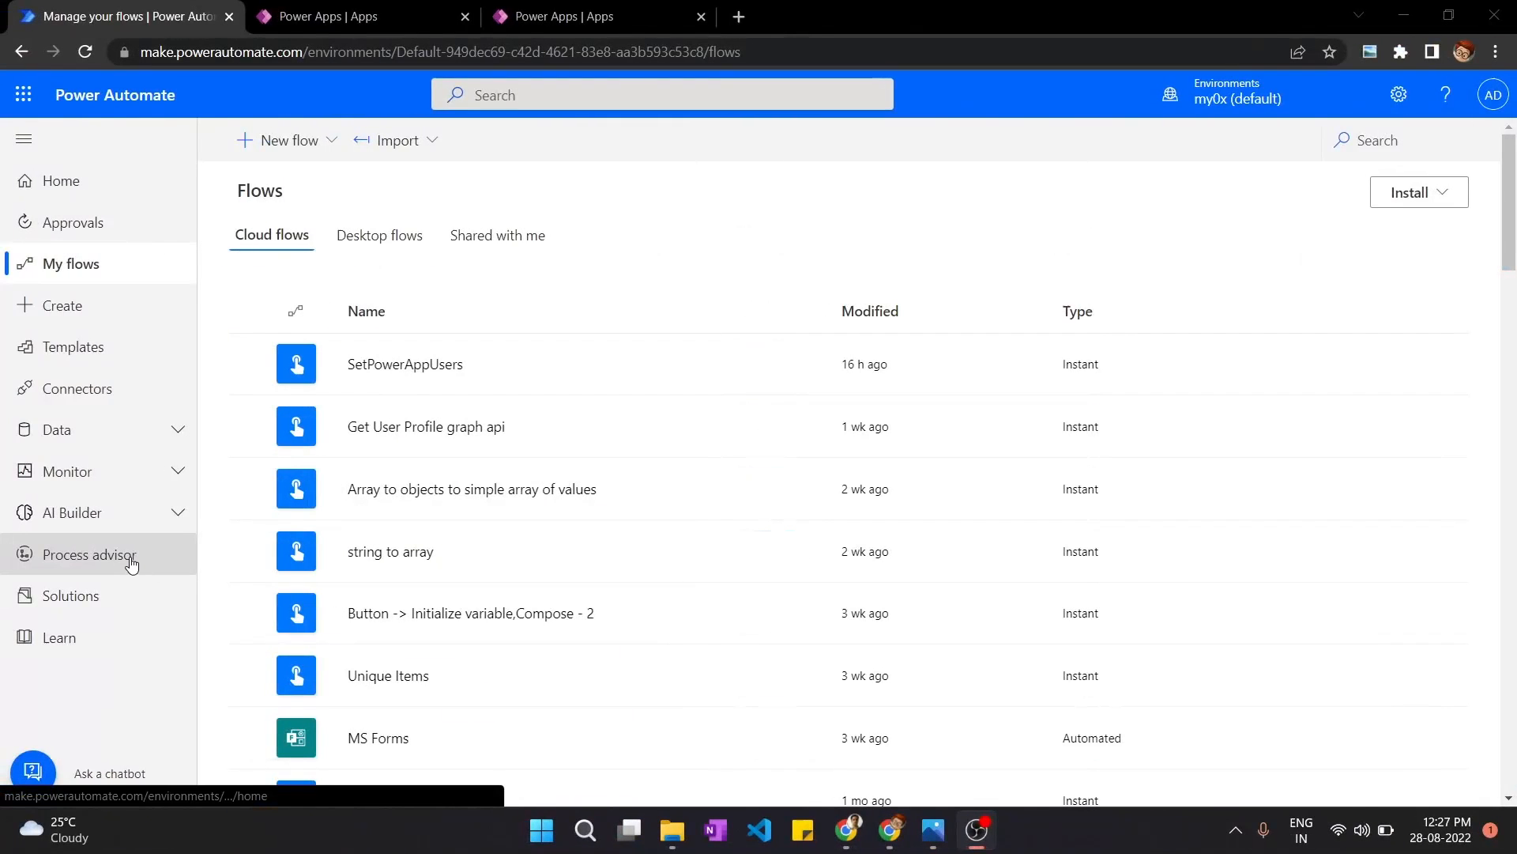
Step: Create an instant cloud flow named CopyAppusers in Power Automate with the "Manually trigger a flow" trigger
click(329, 148)
click(302, 362)
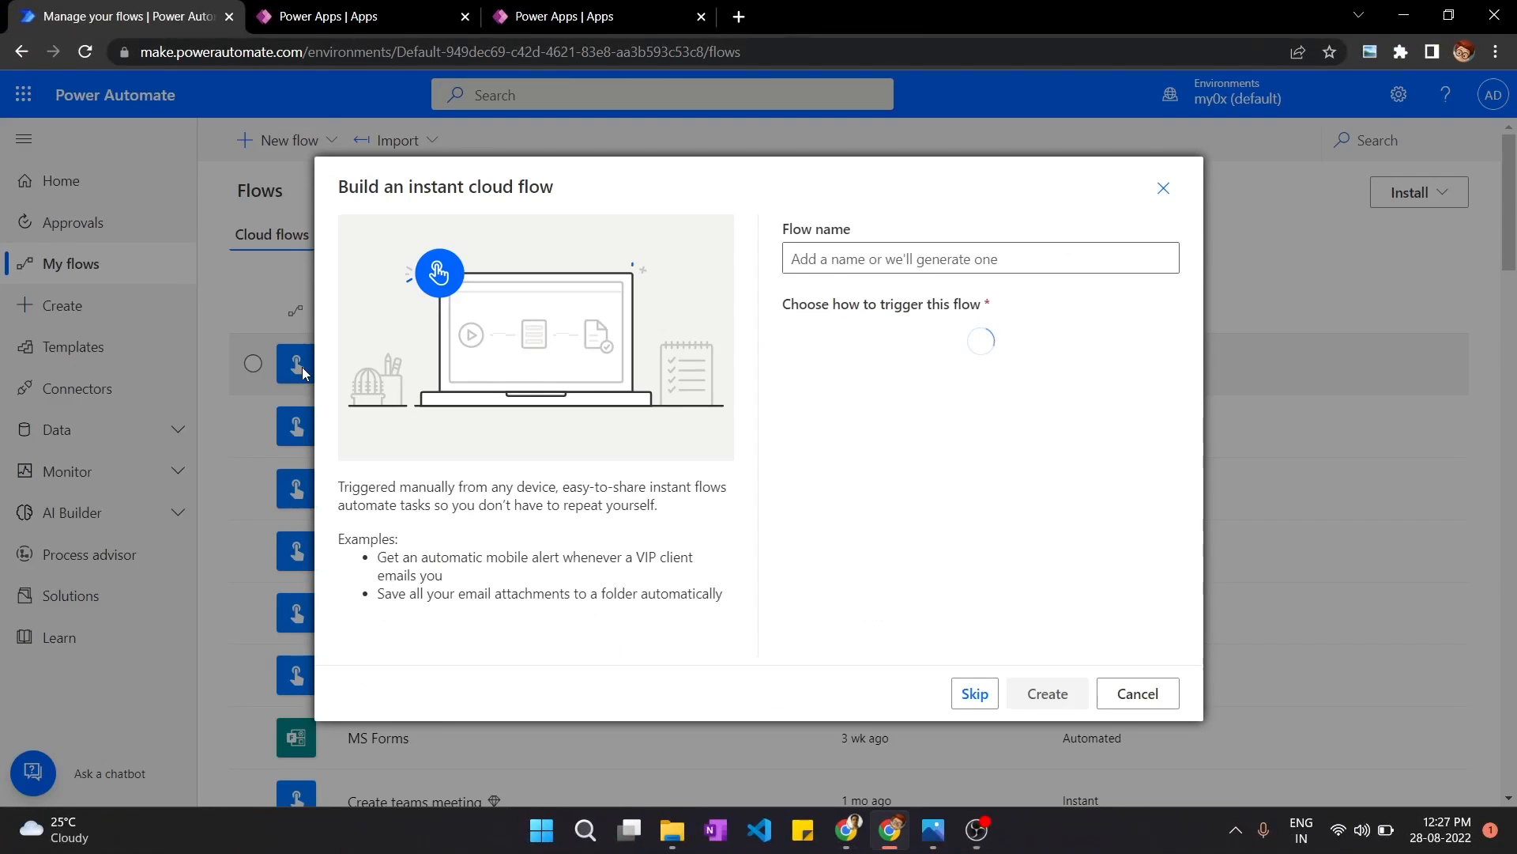
click(837, 261)
text(C)
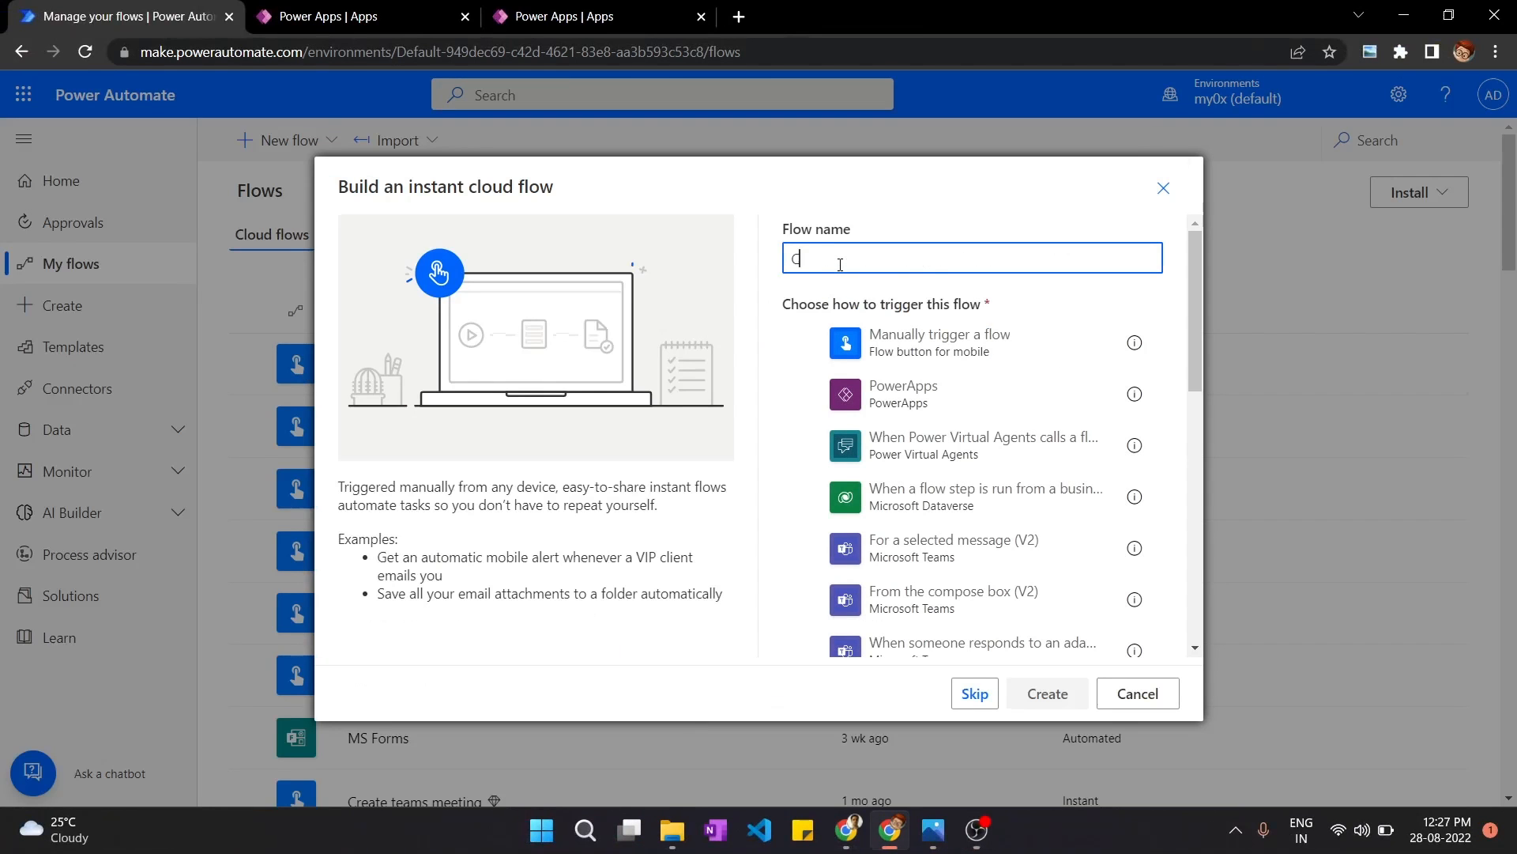
text(opyAppusers)
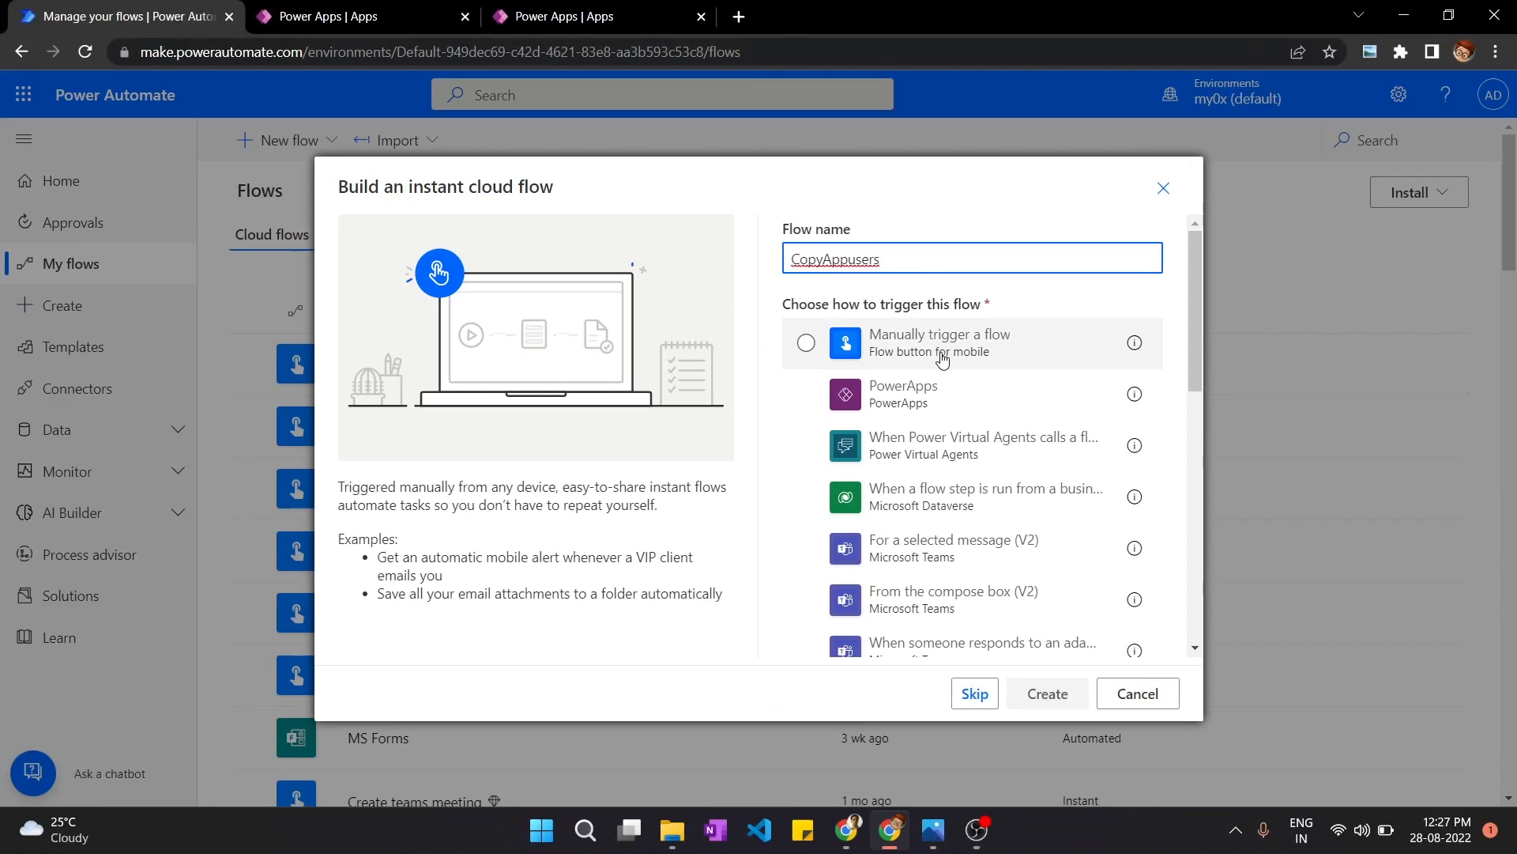
click(838, 343)
click(1072, 686)
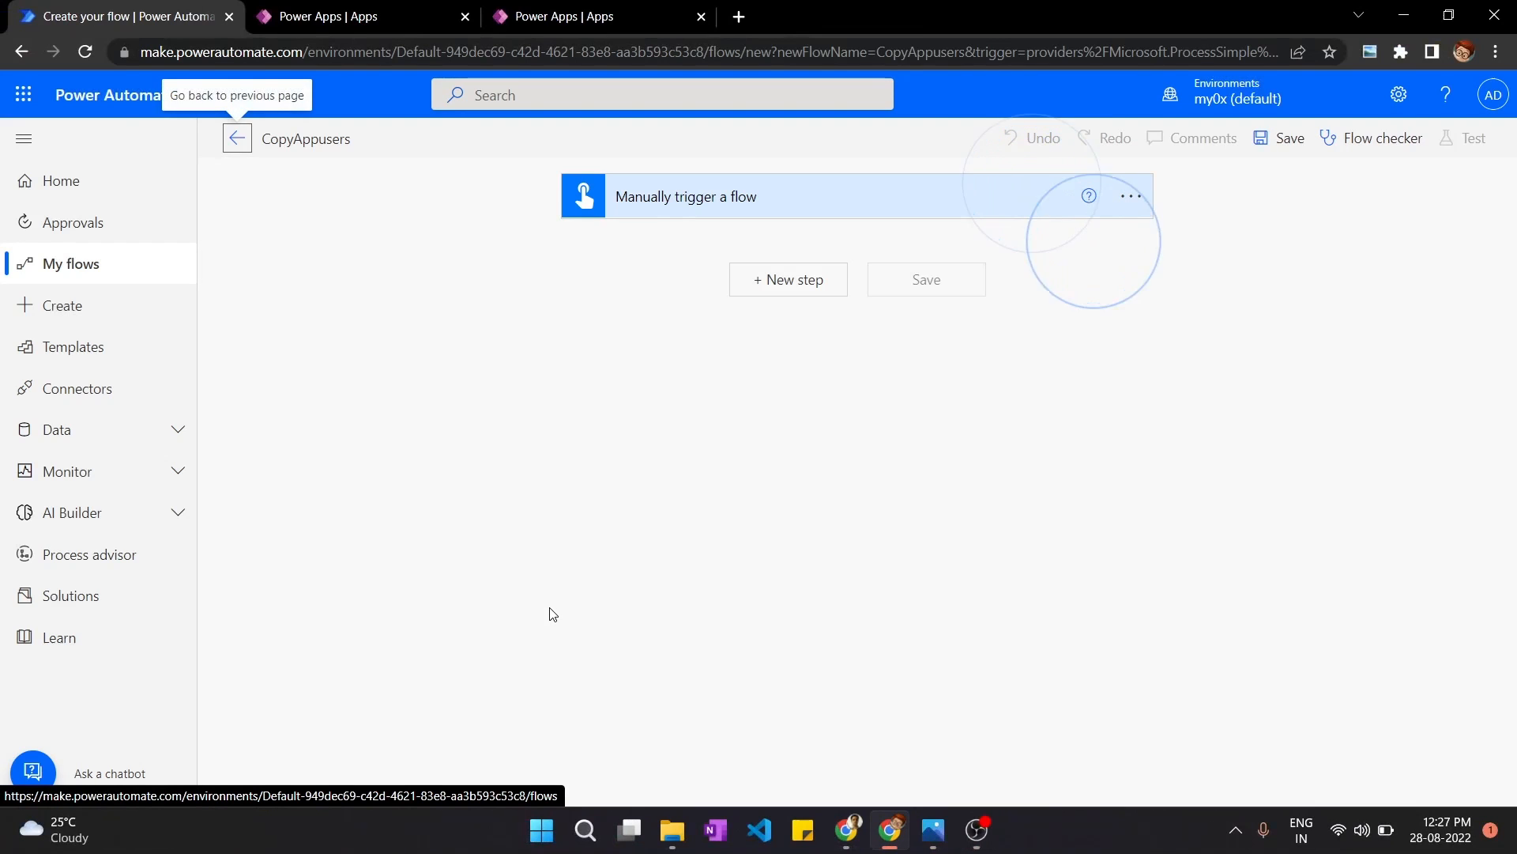
Step: Add the Get App Role Assignments action from the Power Apps for Makers connector after the trigger
click(775, 290)
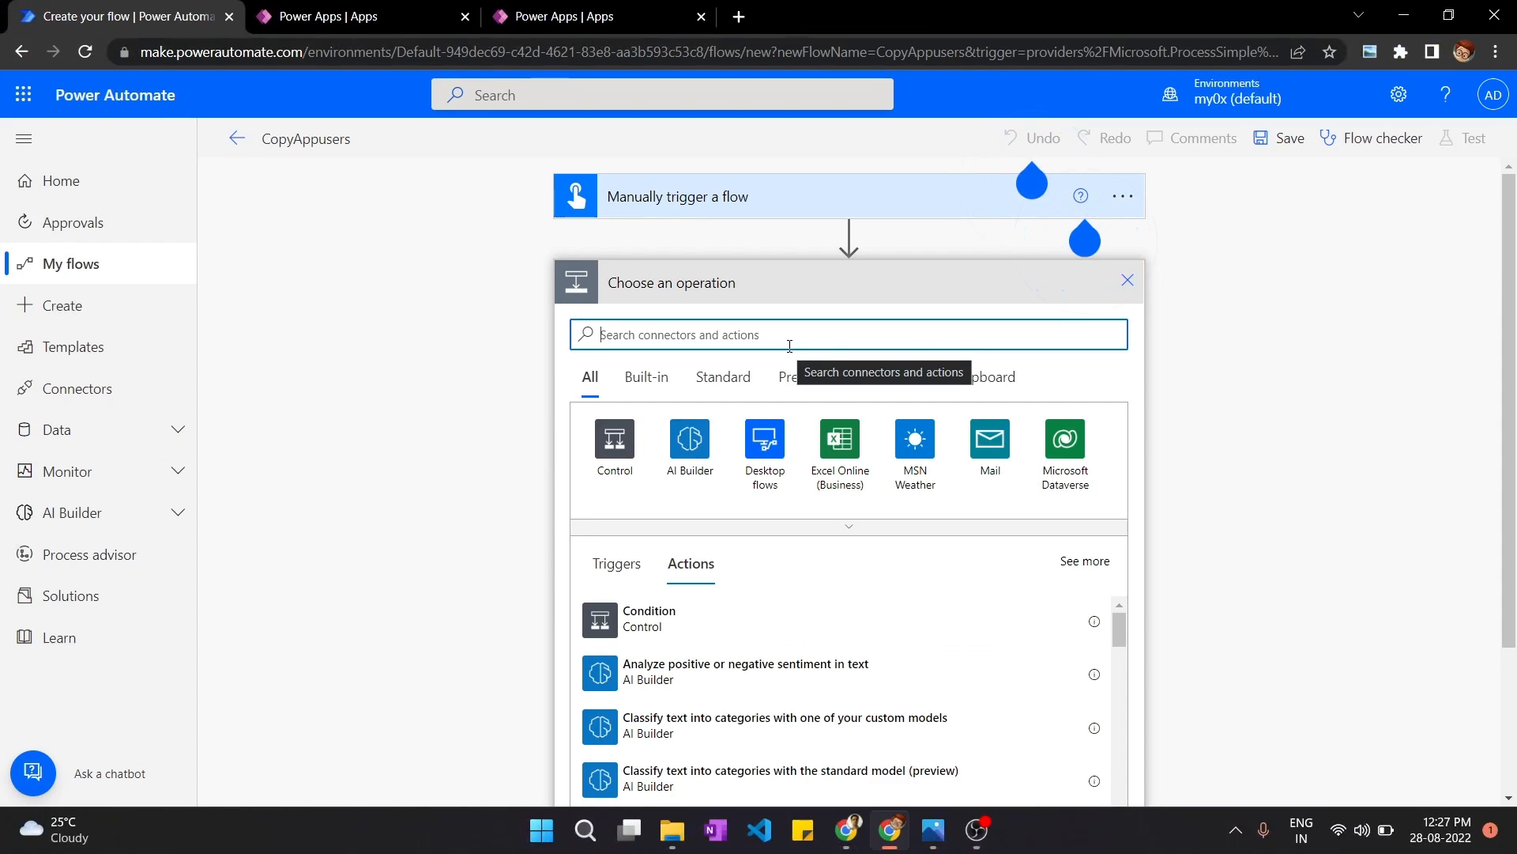
text(powerapp)
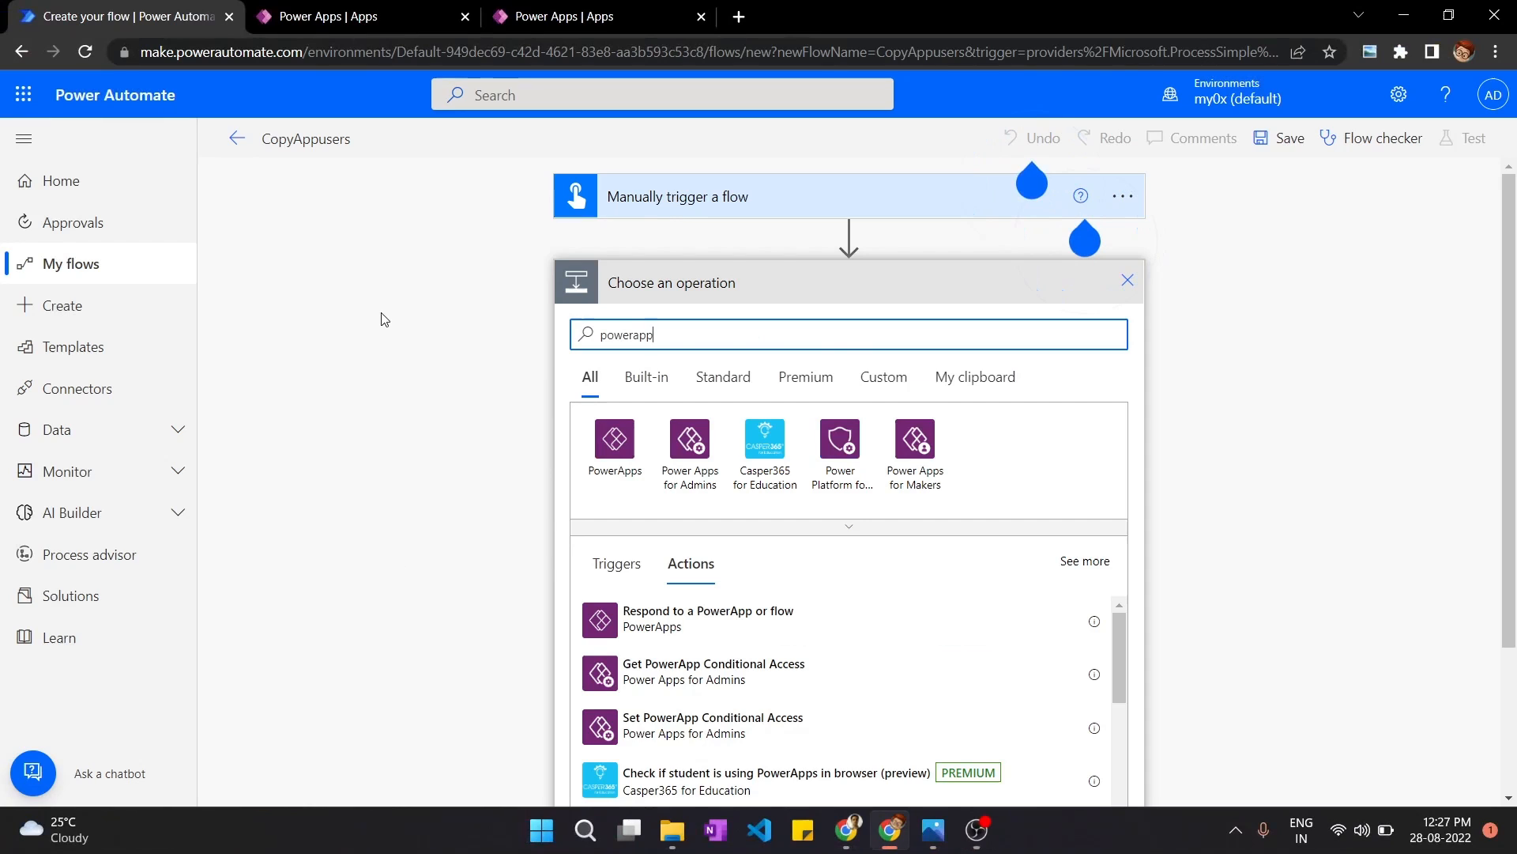
click(913, 459)
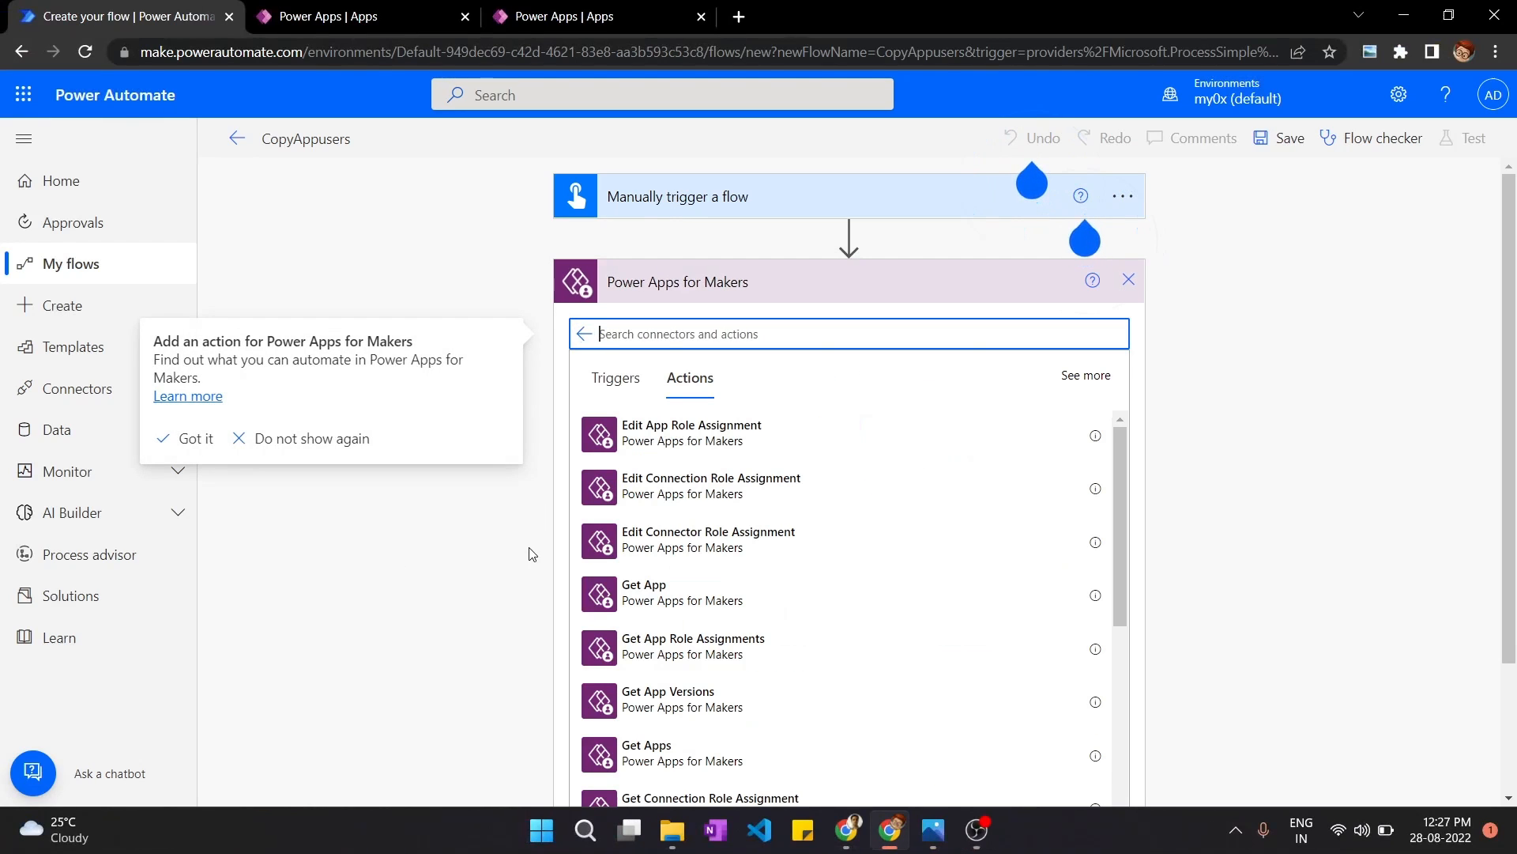
click(794, 662)
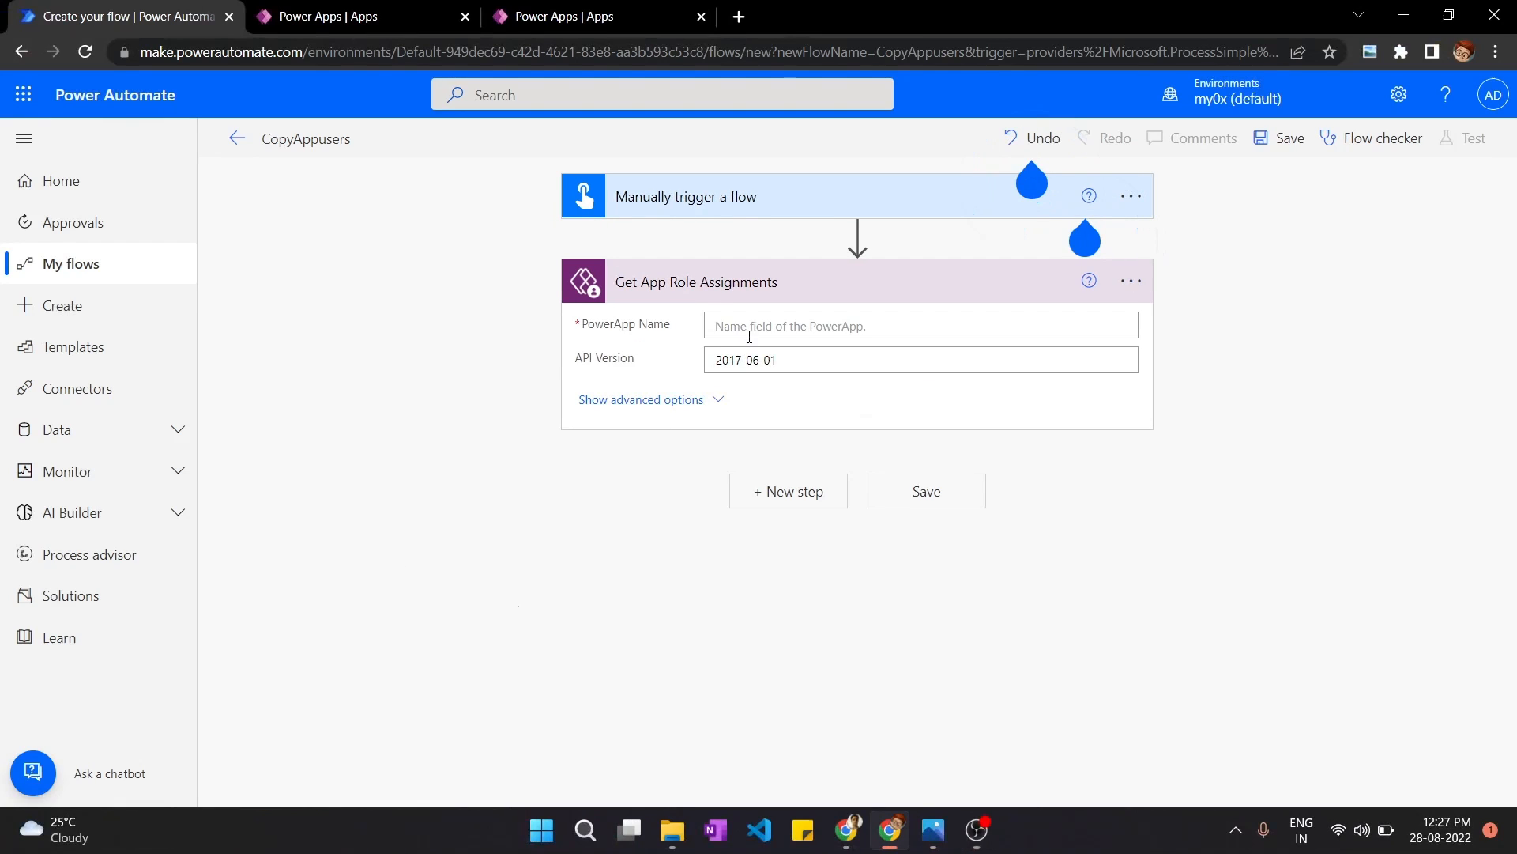
Step: Switch to Power Apps and copy the App ID from OldApp's details page
click(753, 329)
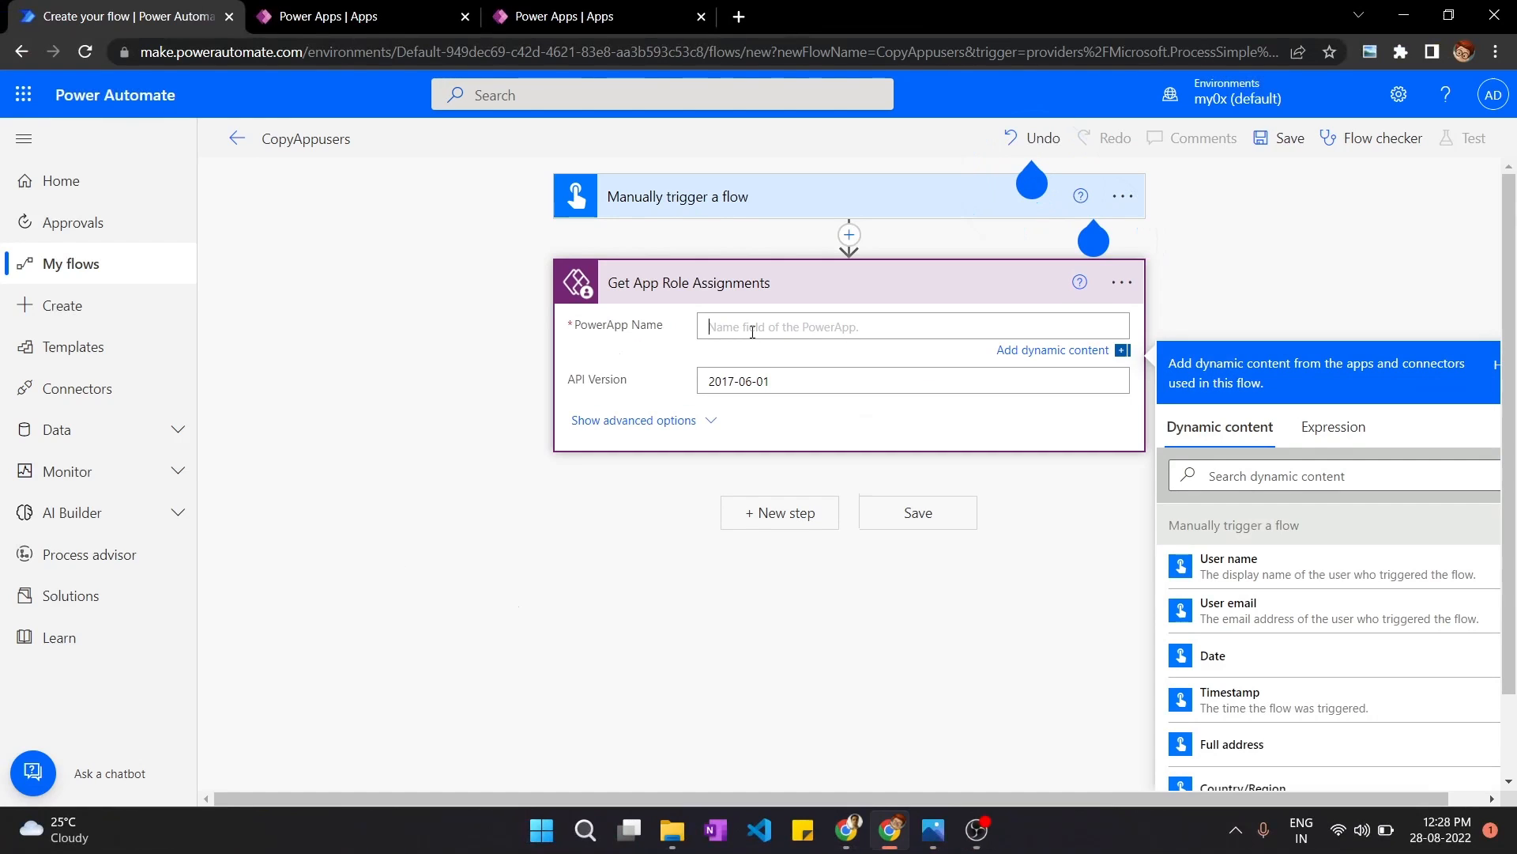
click(366, 7)
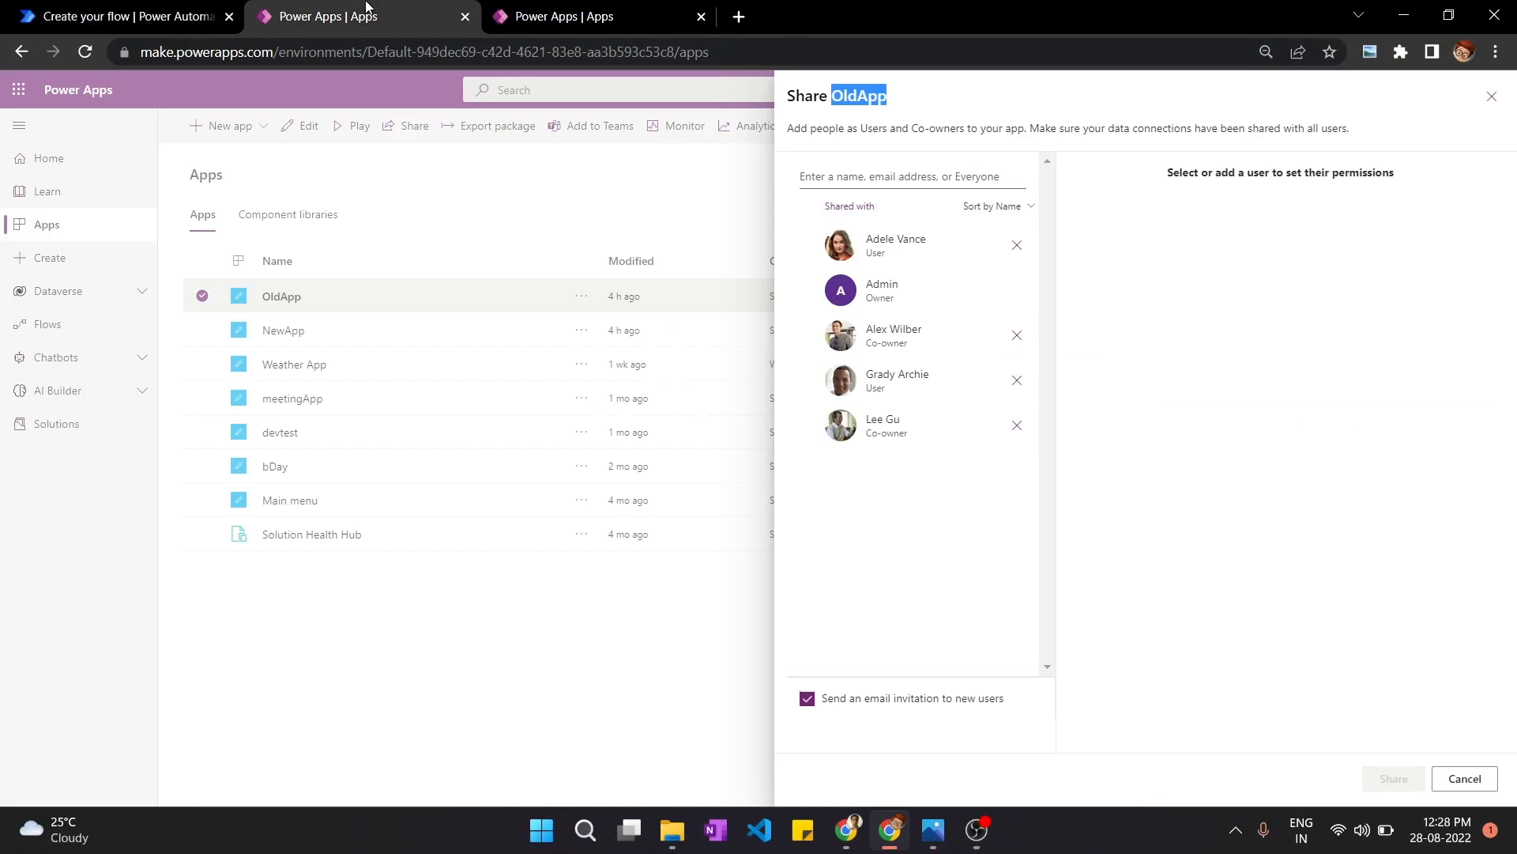
click(1493, 97)
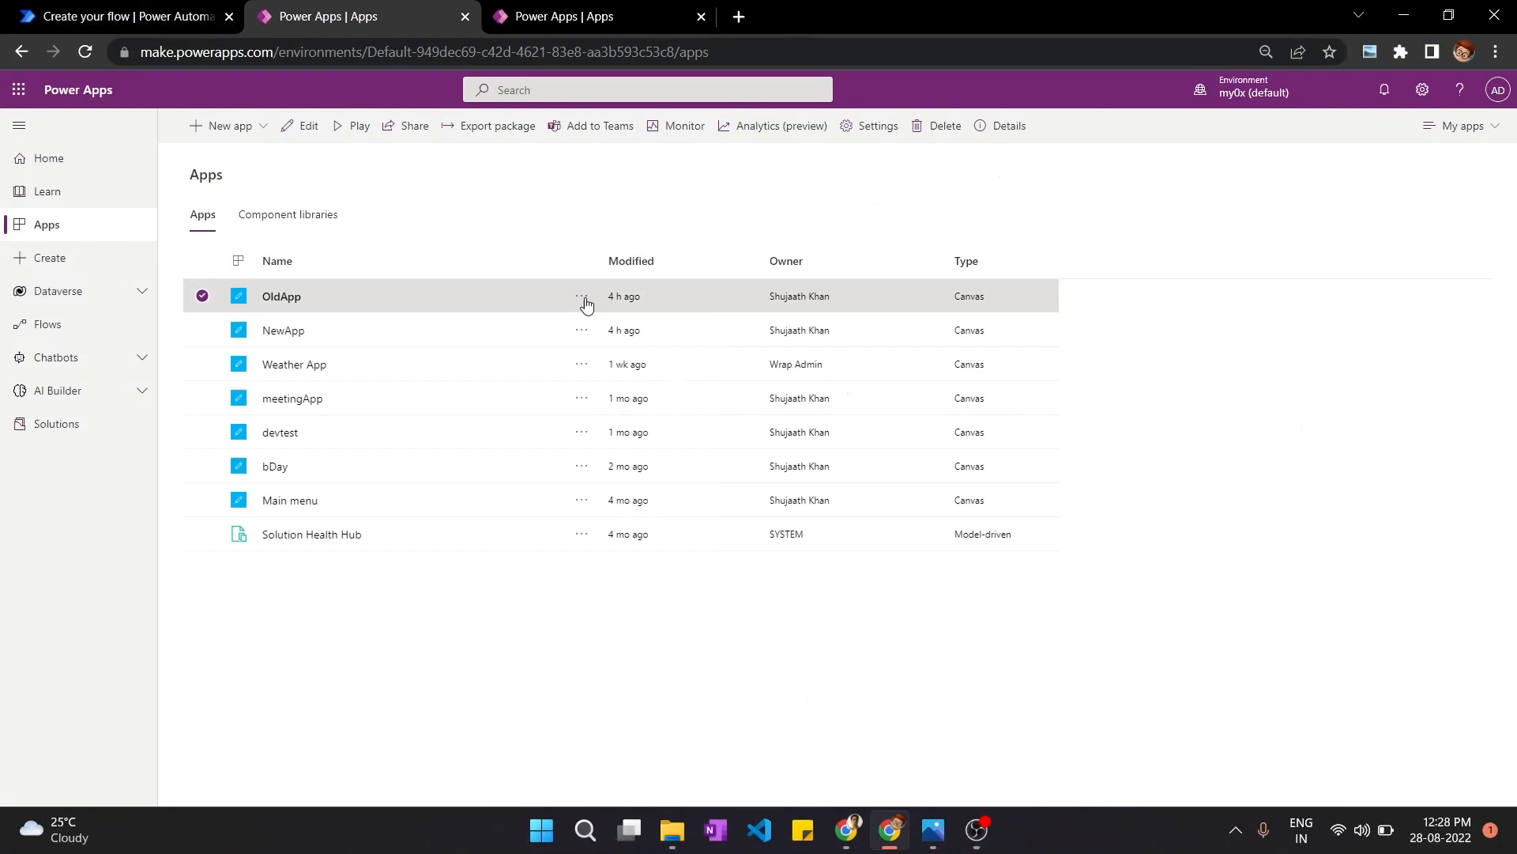
click(582, 296)
click(642, 580)
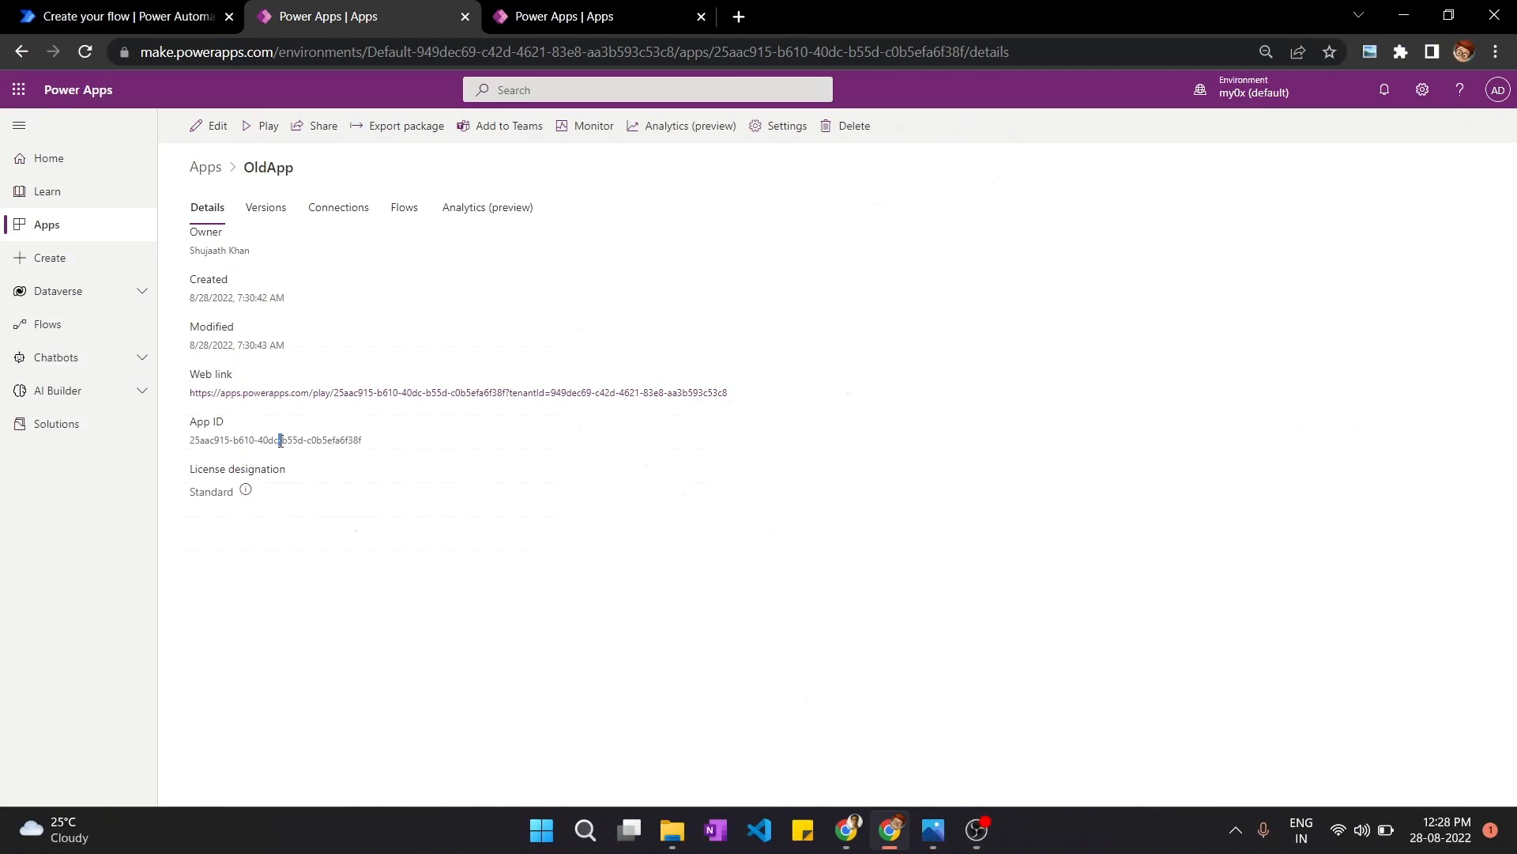
triple_click(340, 444)
key(ctrl+c)
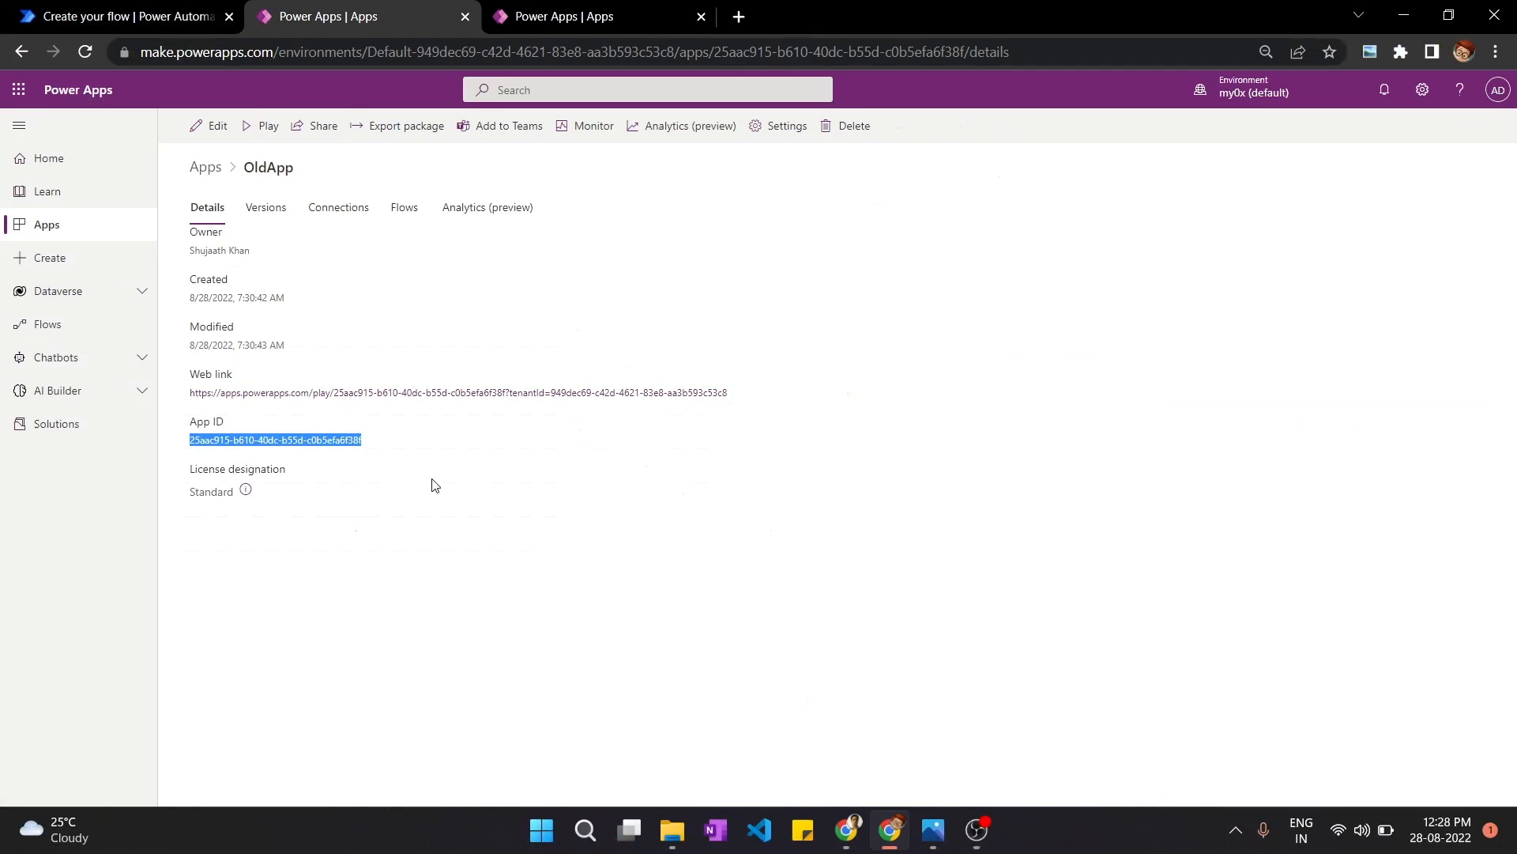
Step: Back in Power Automate, set PowerApp Name to the copied OldApp App ID without a trailing line break and save the flow
click(100, 14)
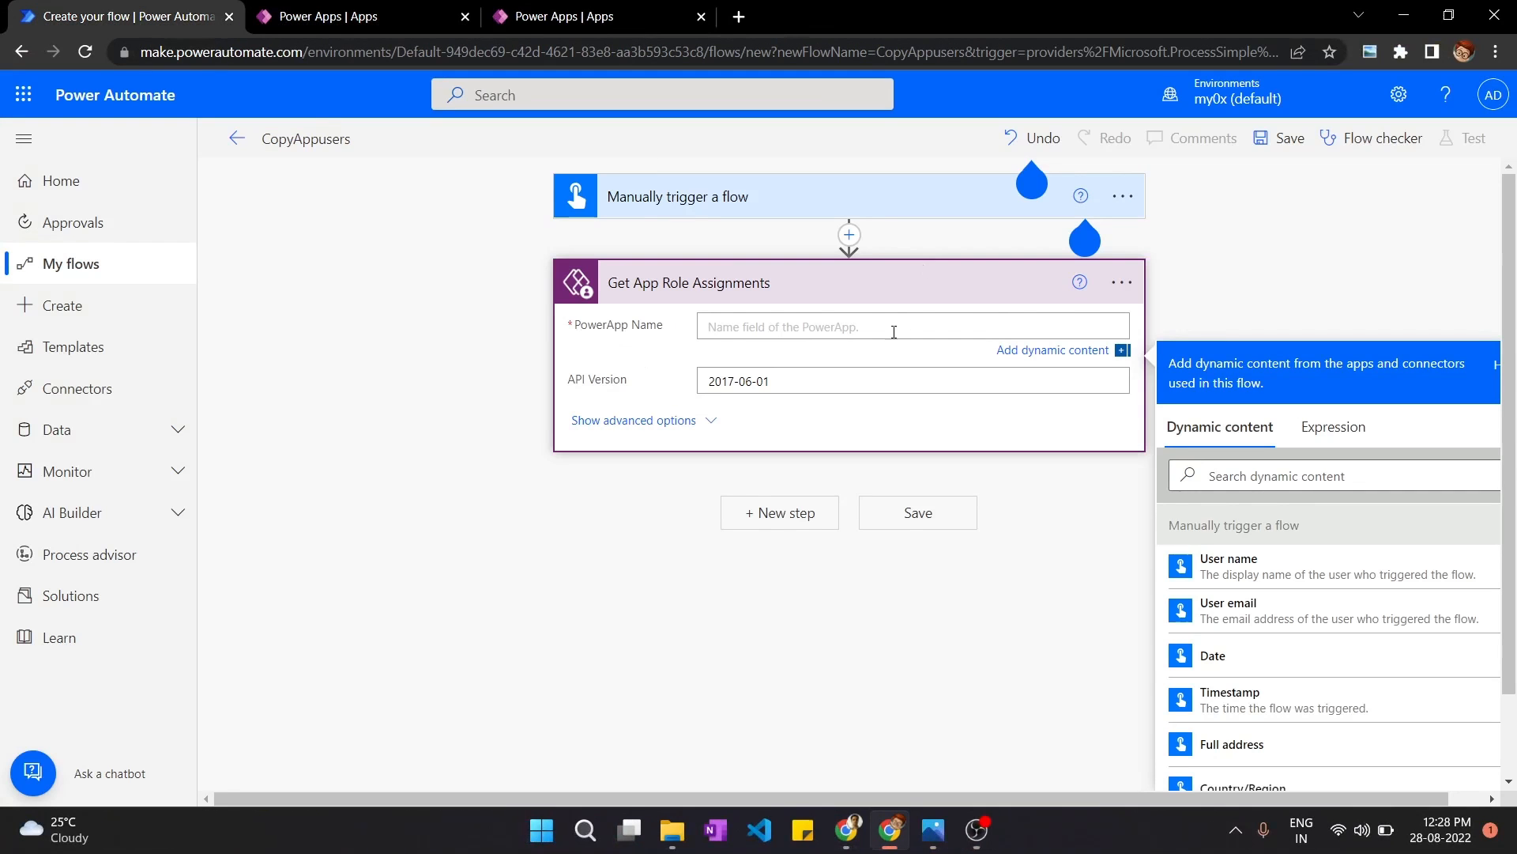
key(ctrl+v)
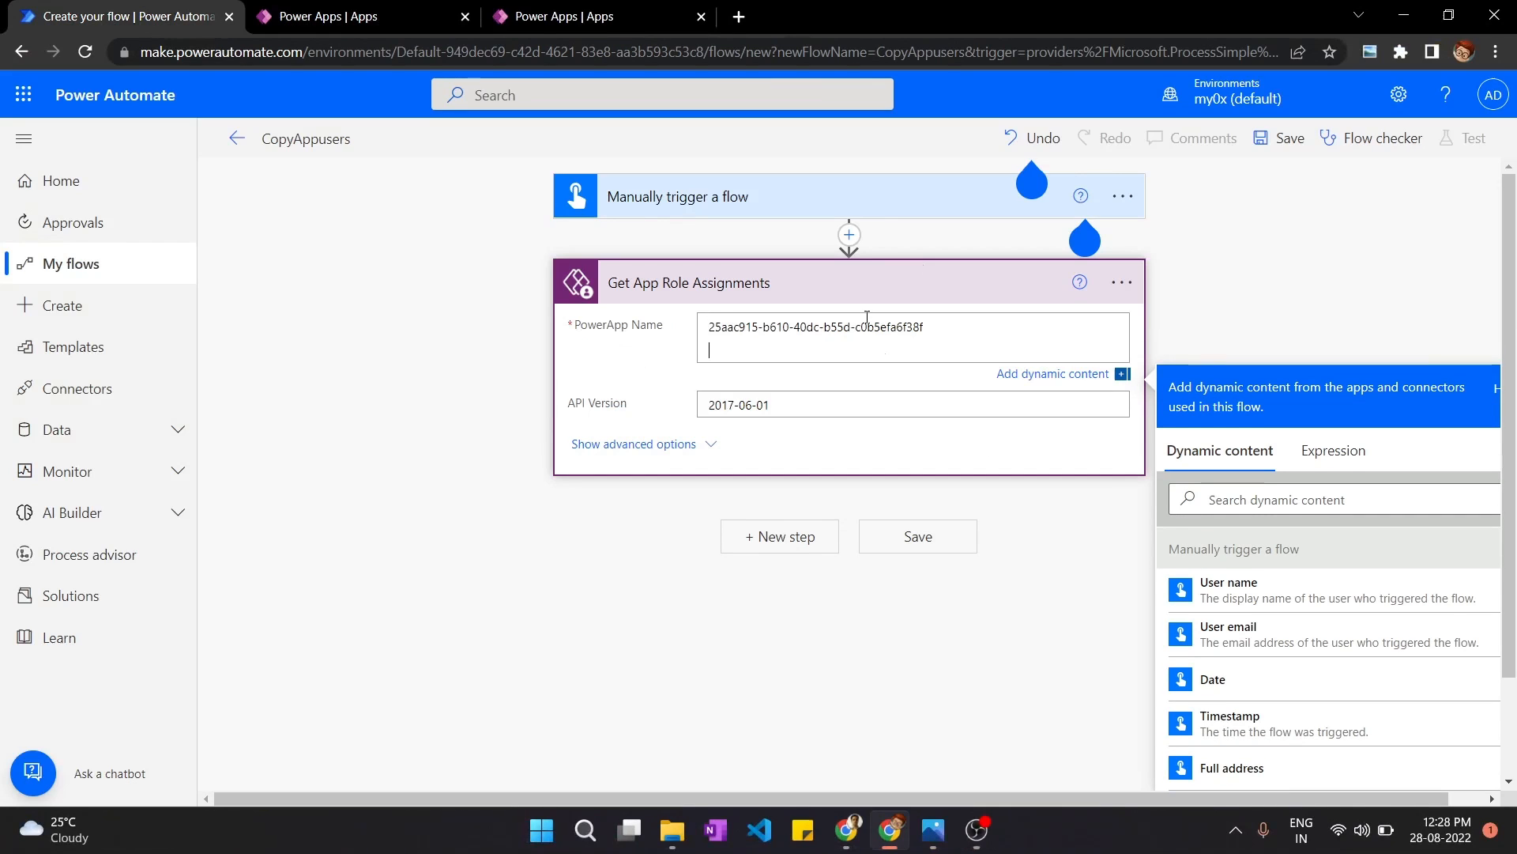
key(BackSpace)
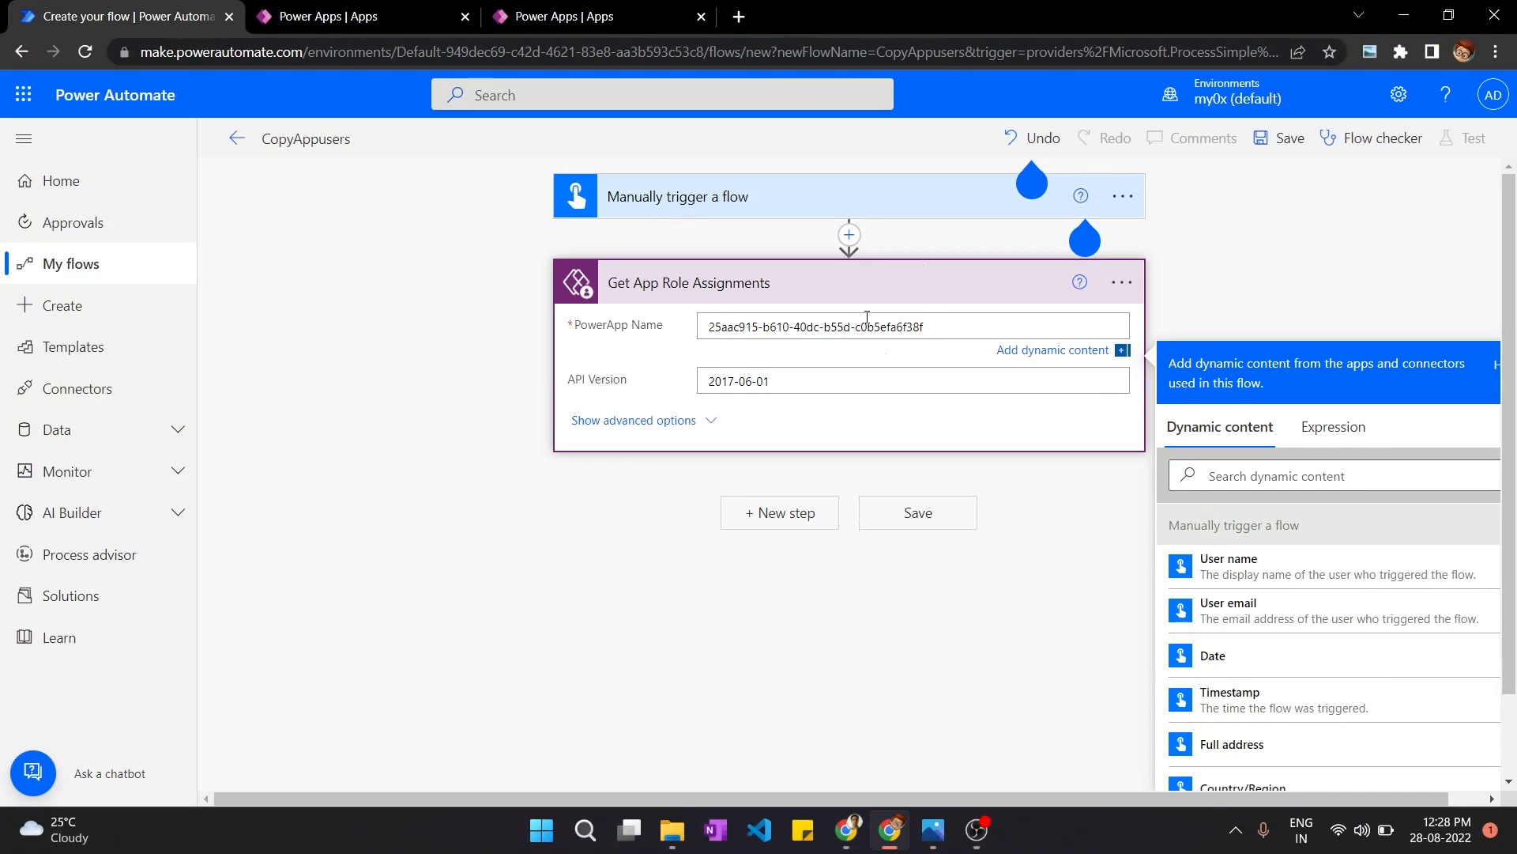
click(1284, 138)
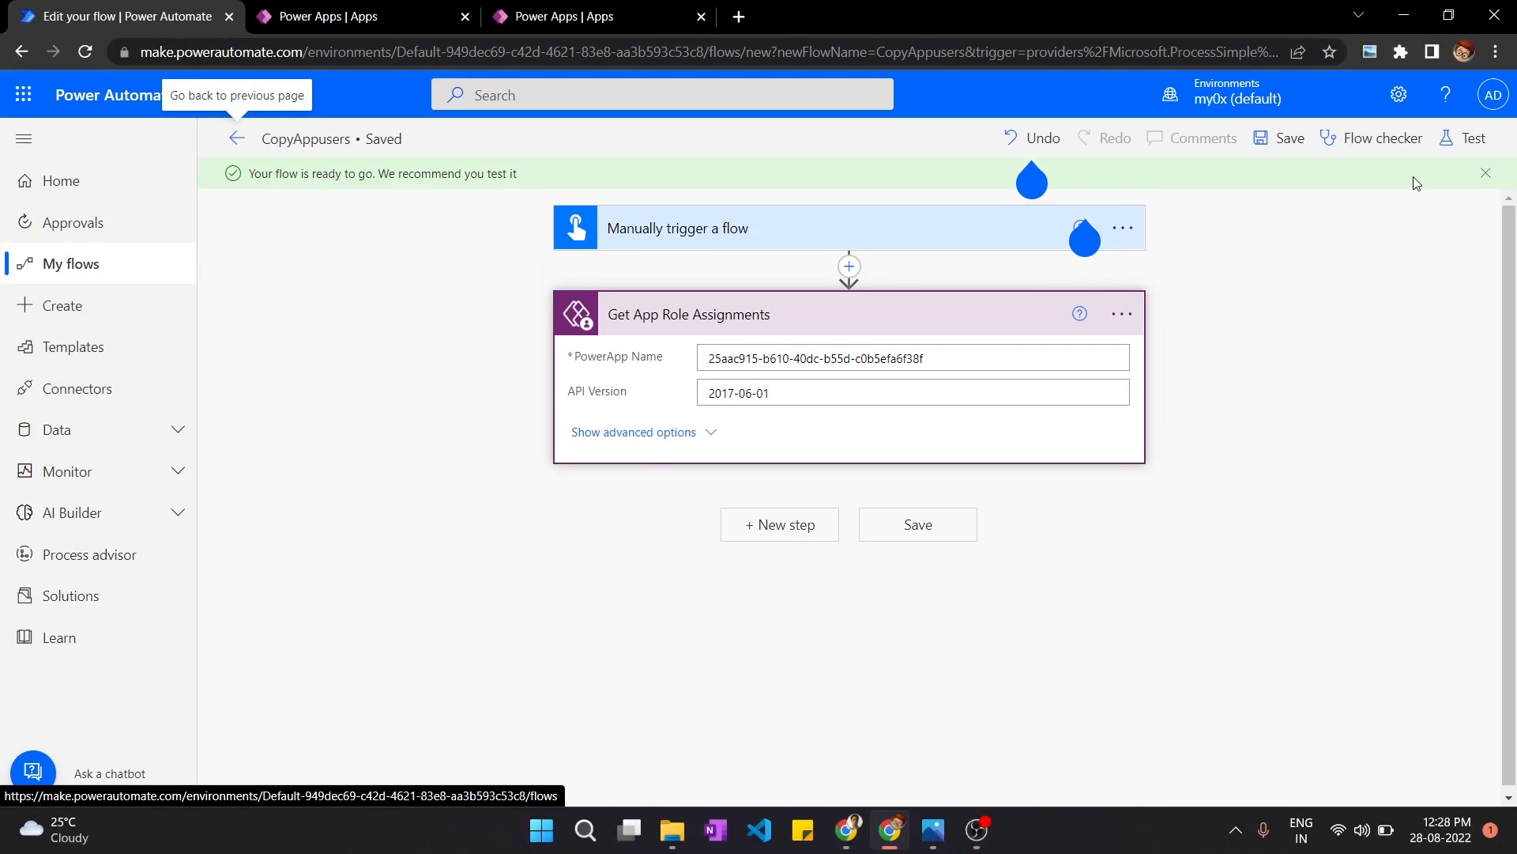
Step: Test the CopyAppusers flow manually, open its run result and dismiss the notification
click(1458, 137)
click(1241, 196)
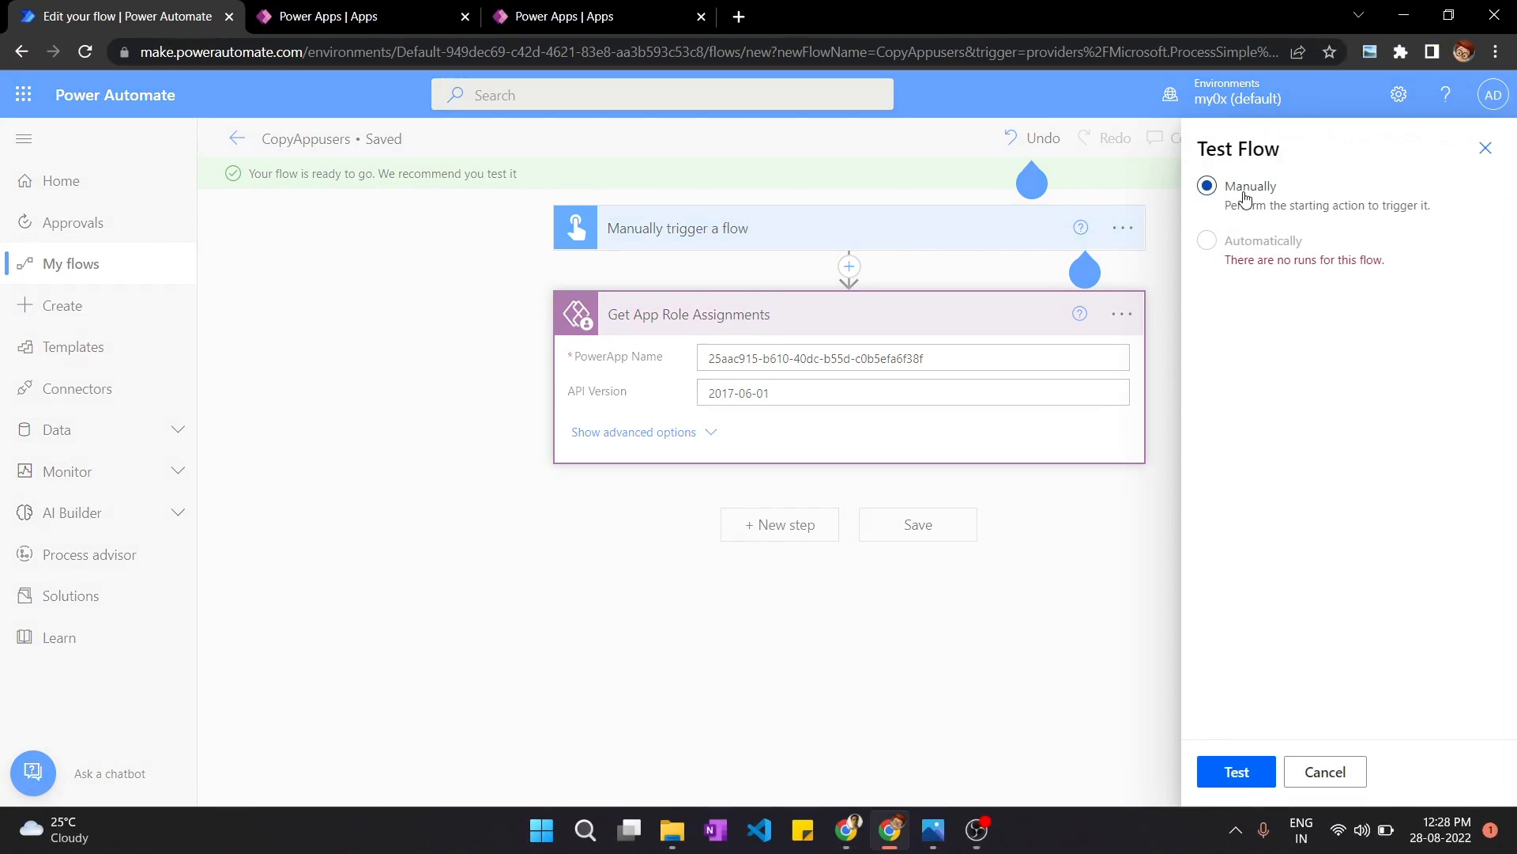
click(1236, 772)
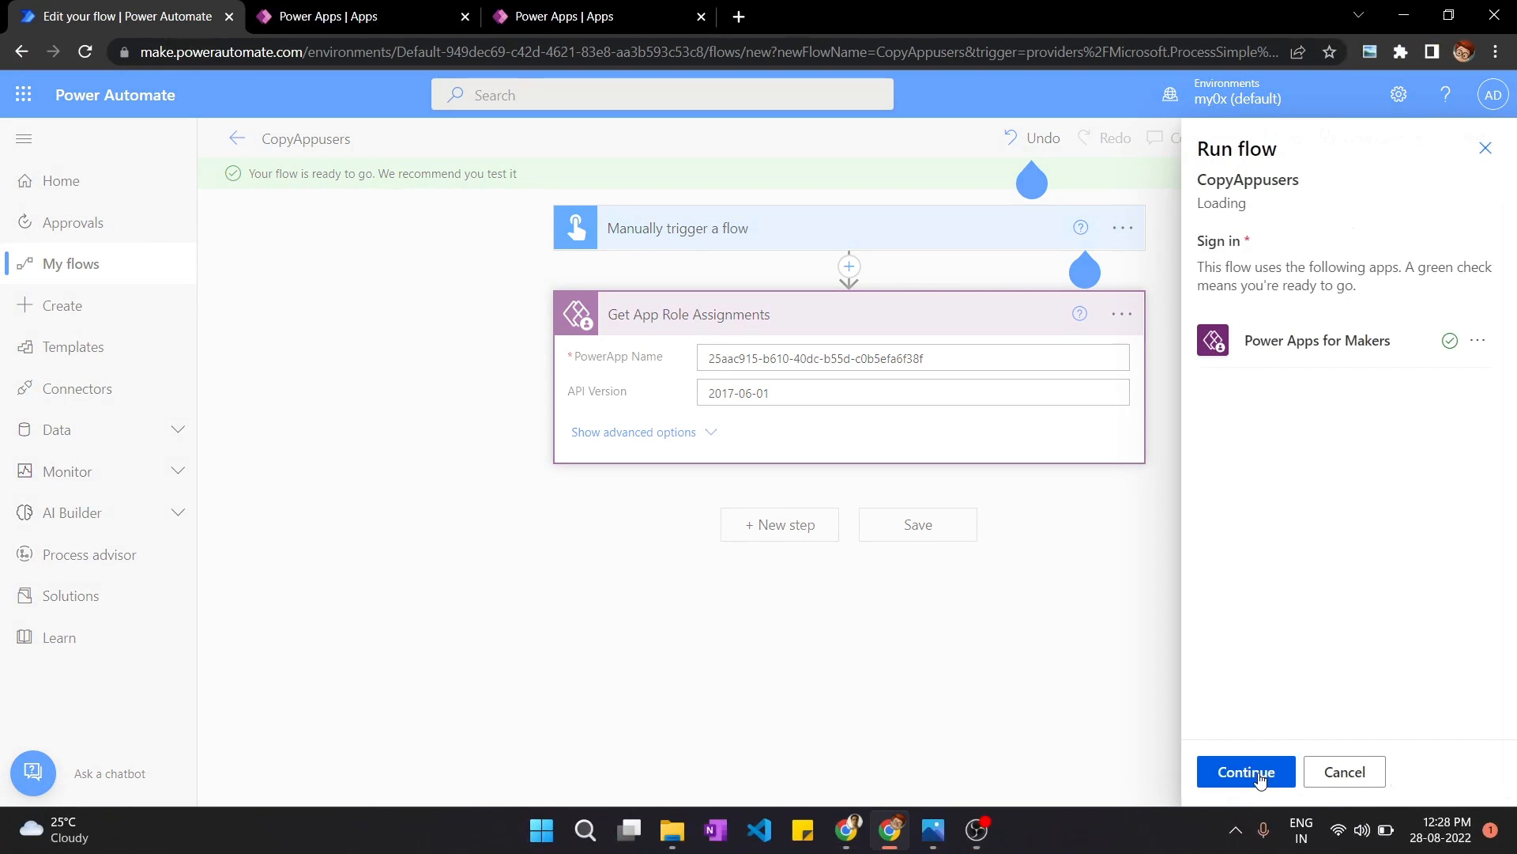
click(1262, 776)
click(1262, 776)
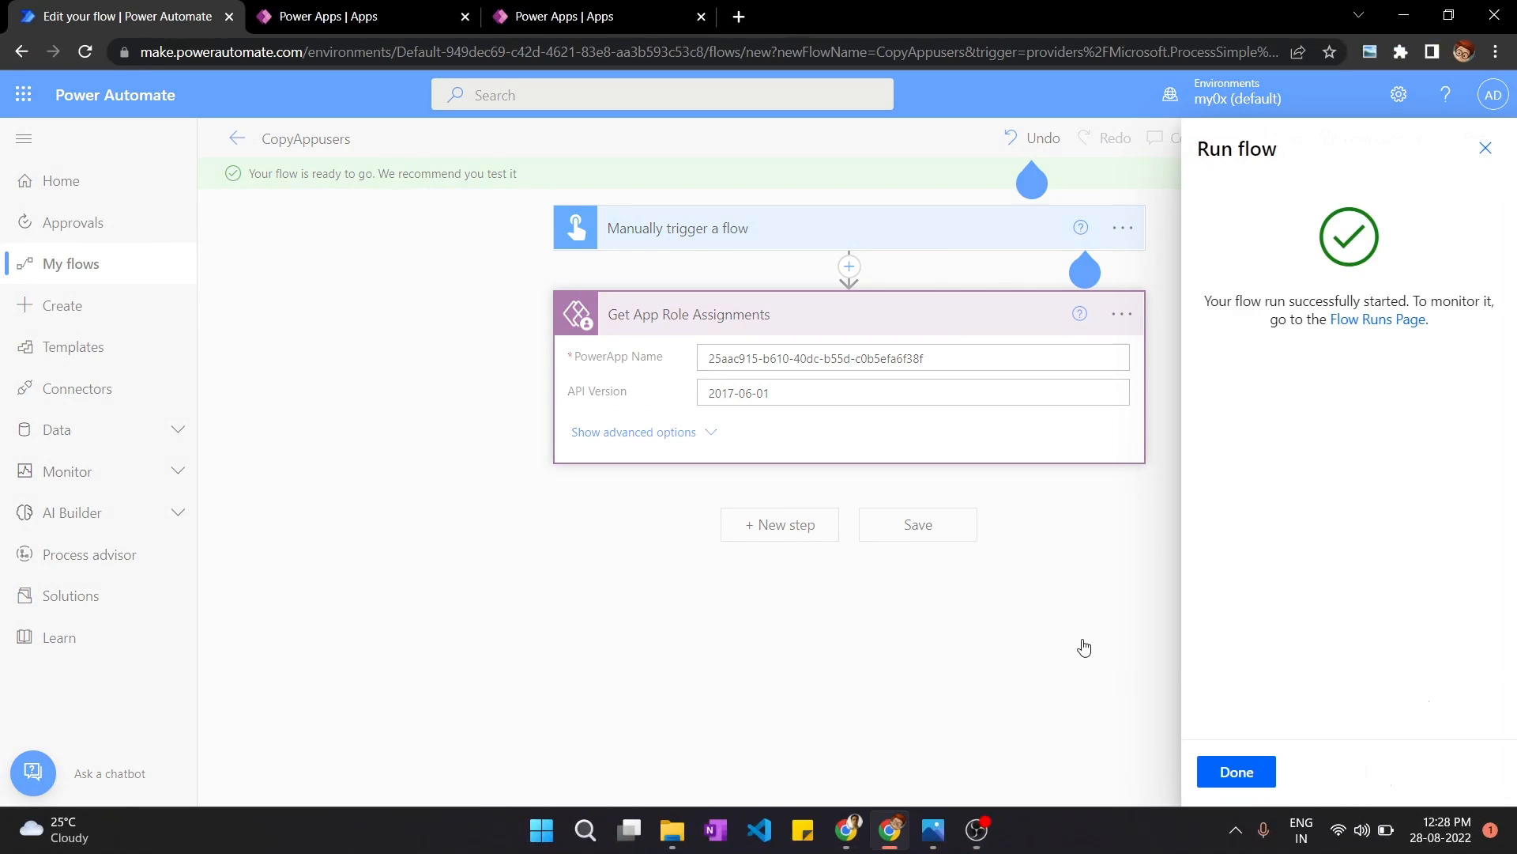
click(1259, 779)
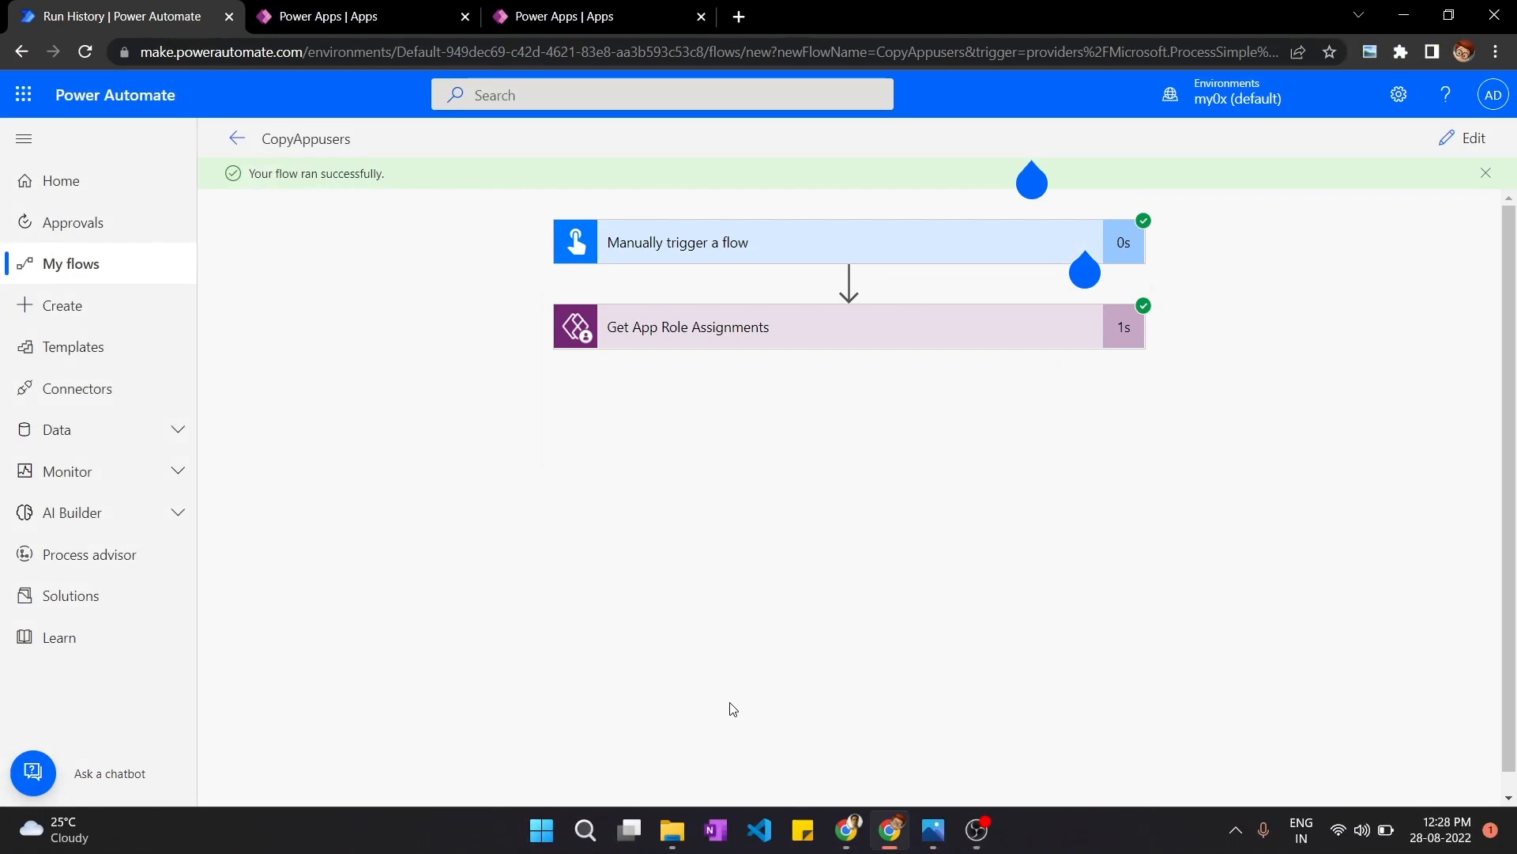
click(1486, 175)
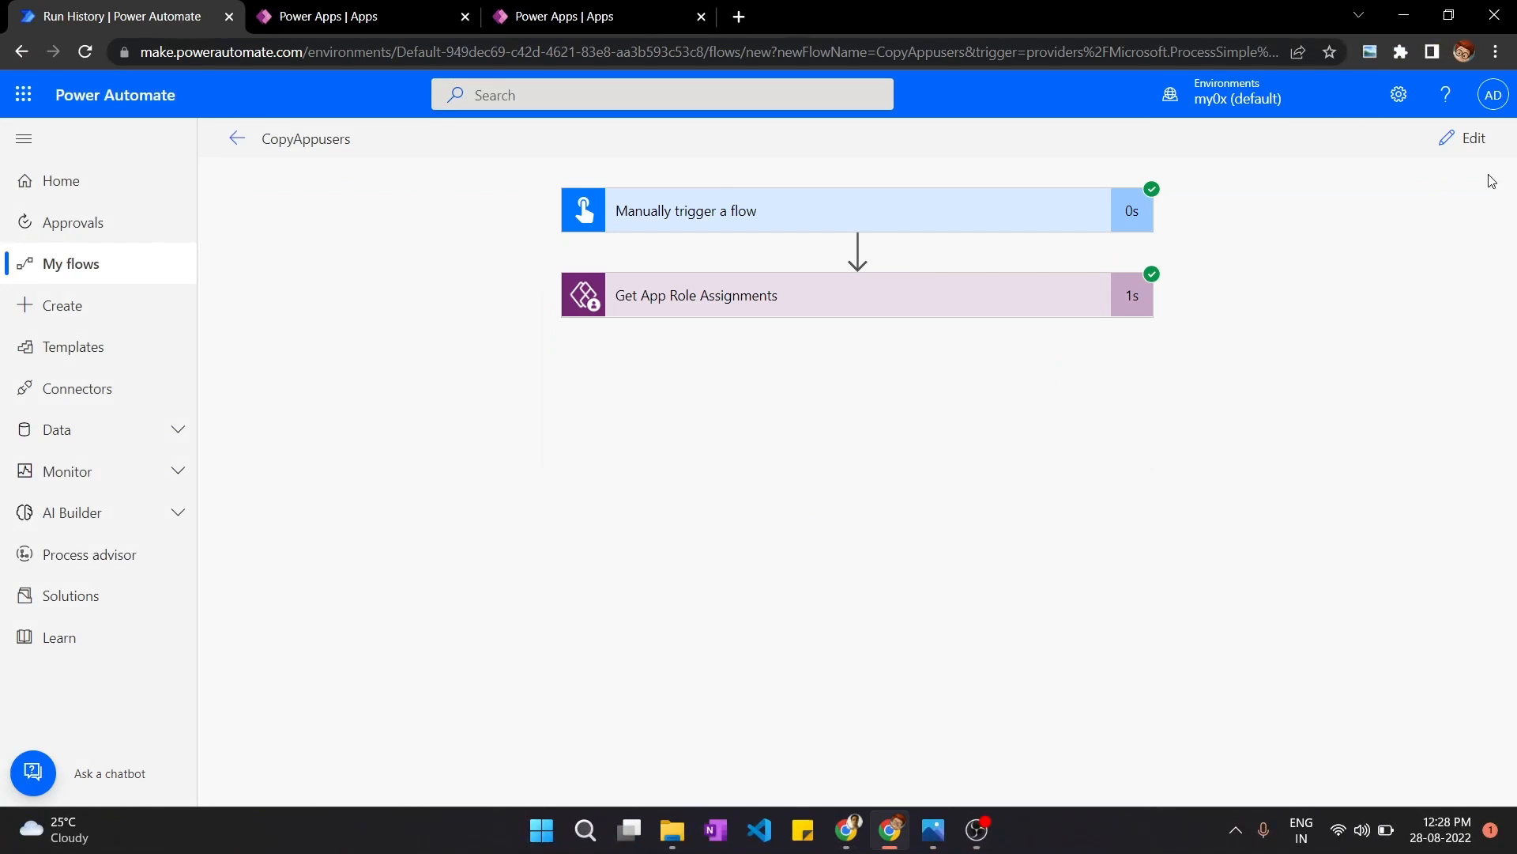
Step: Copy the whole output value of Get App Role Assignments from the run result and switch to Visual Studio Code
click(1002, 302)
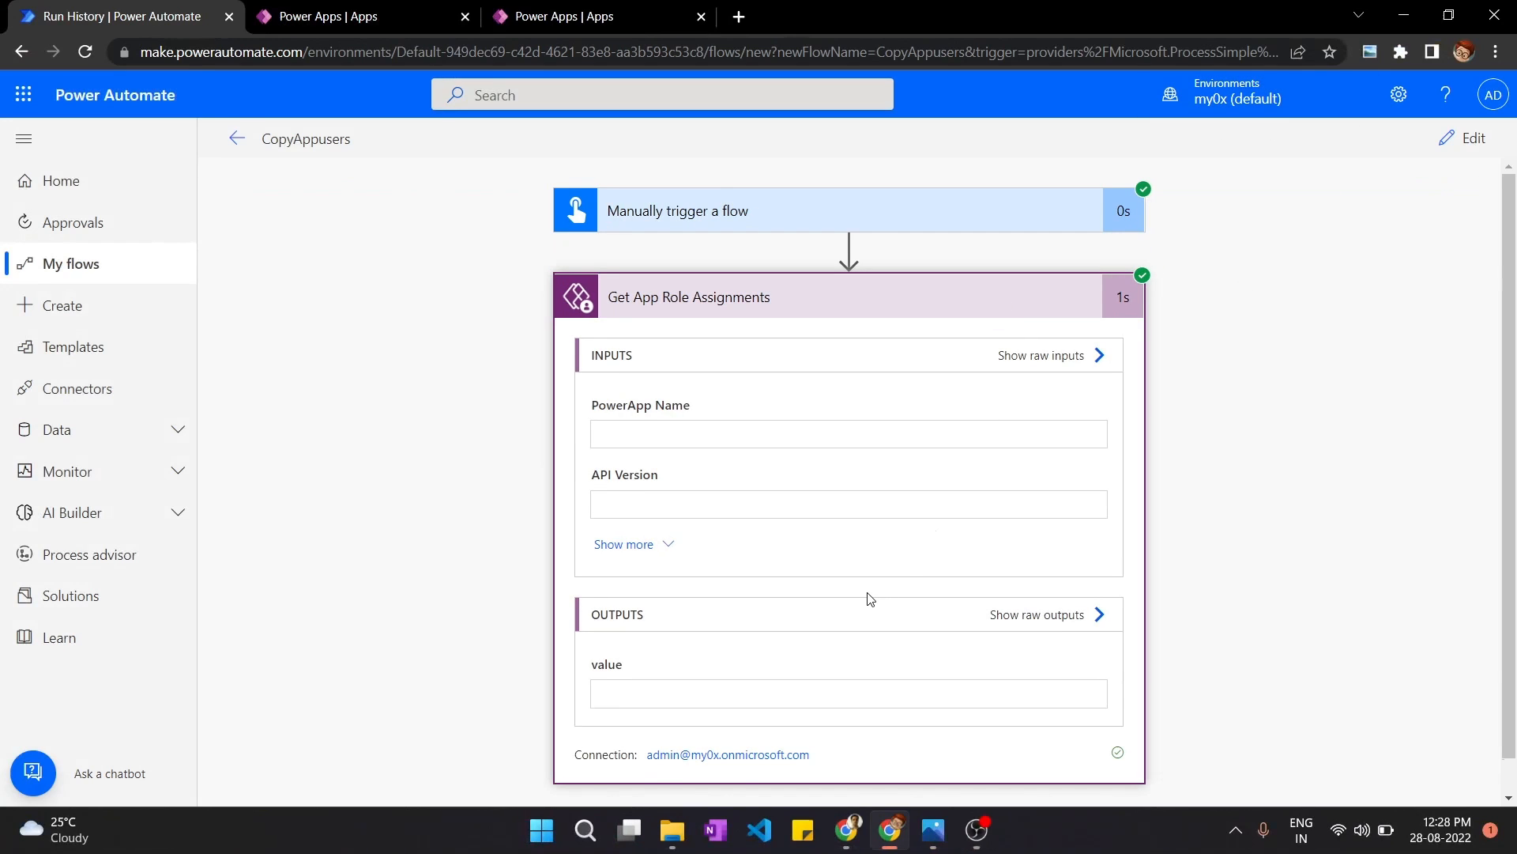
scroll(892, 536, down, 2)
double_click(829, 576)
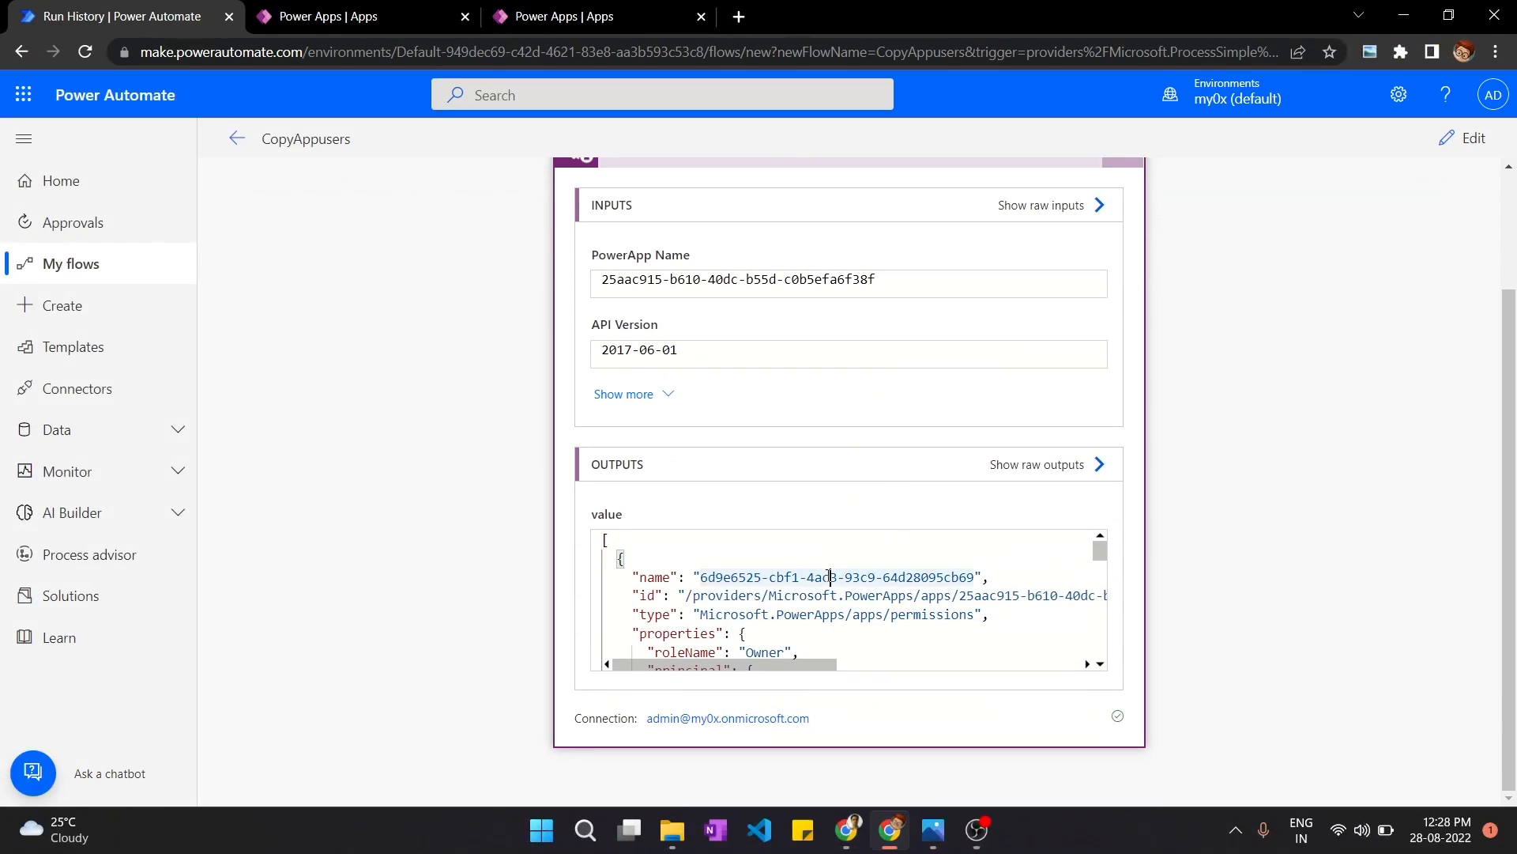
key(ctrl+a)
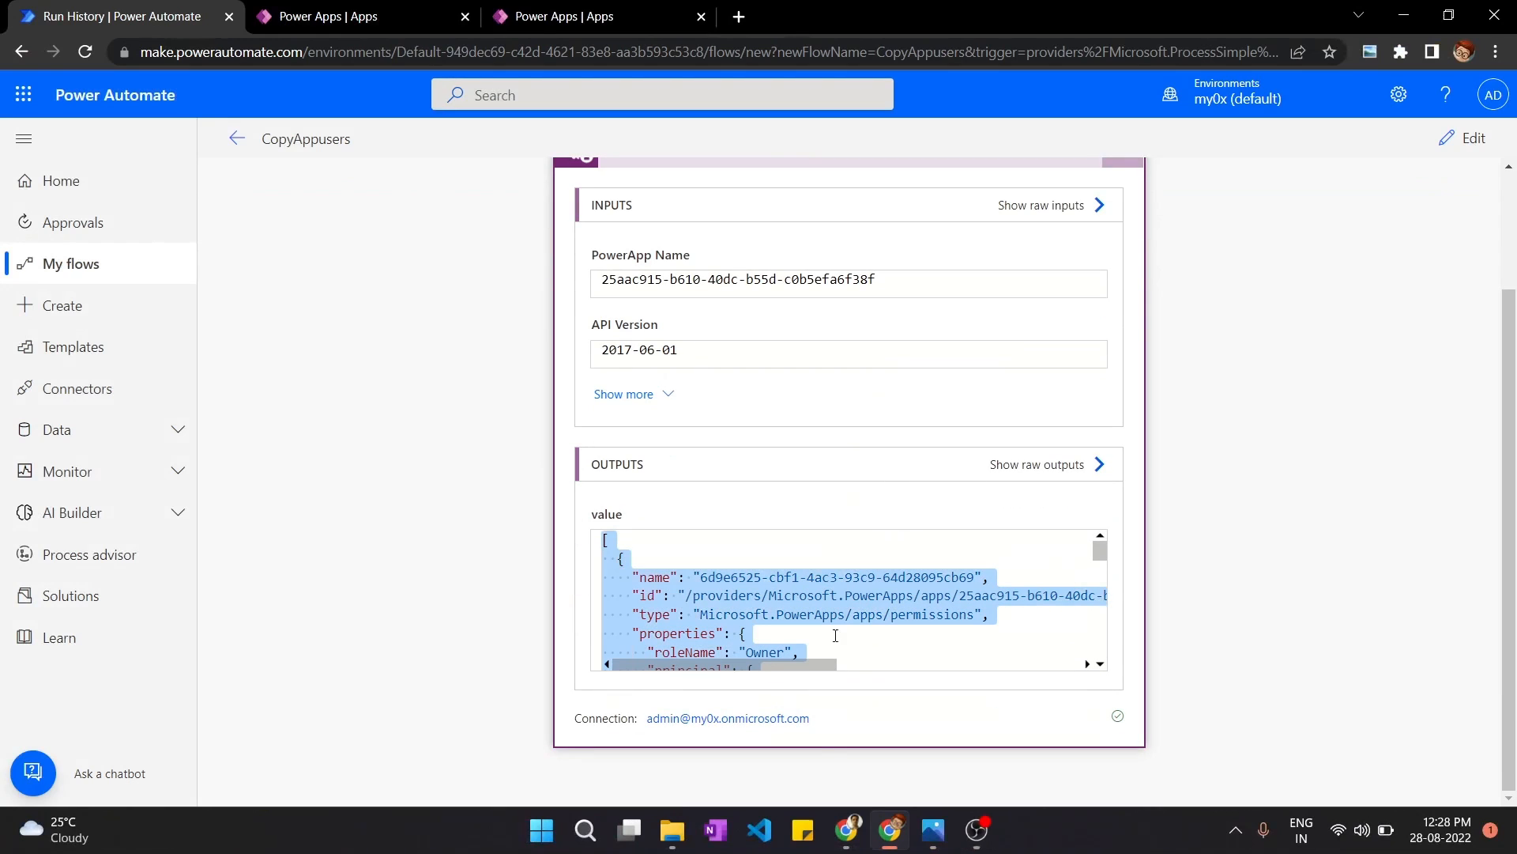
click(759, 830)
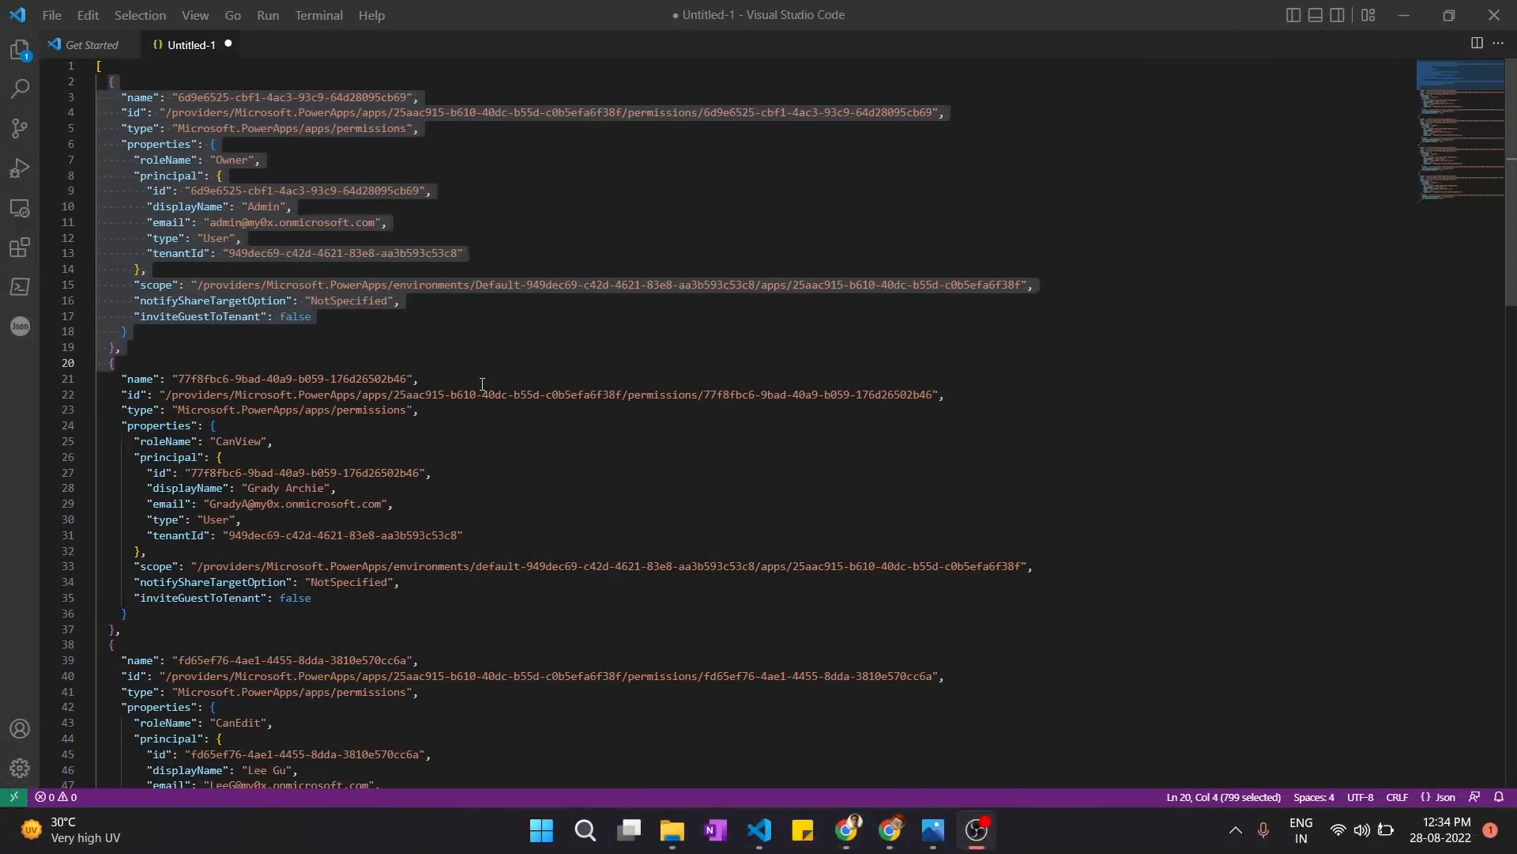
Step: Examine the role name and principal details of each user entry in the role assignments JSON
click(471, 327)
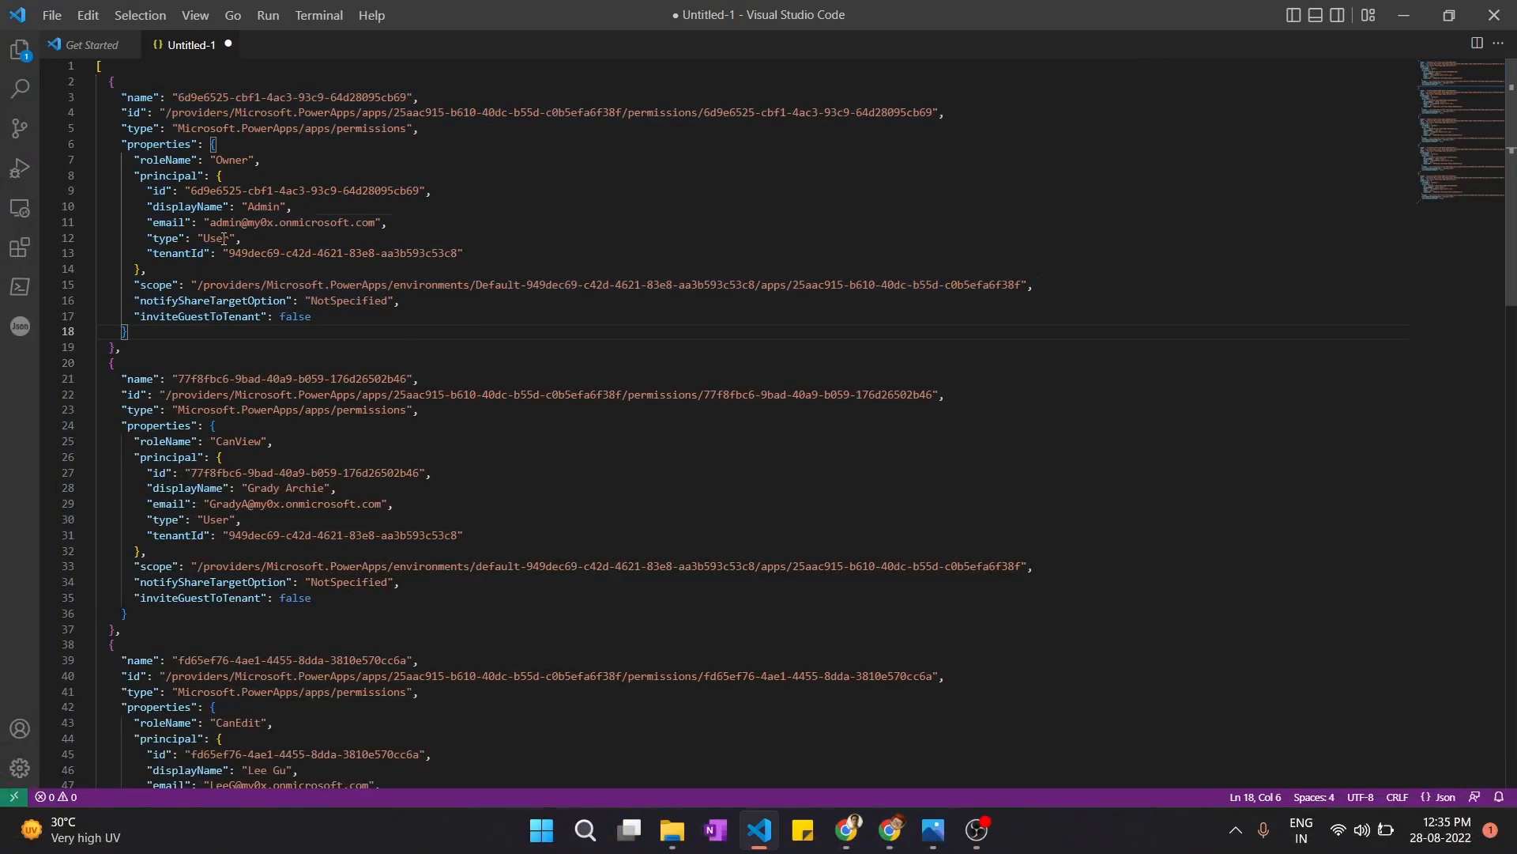
click(261, 207)
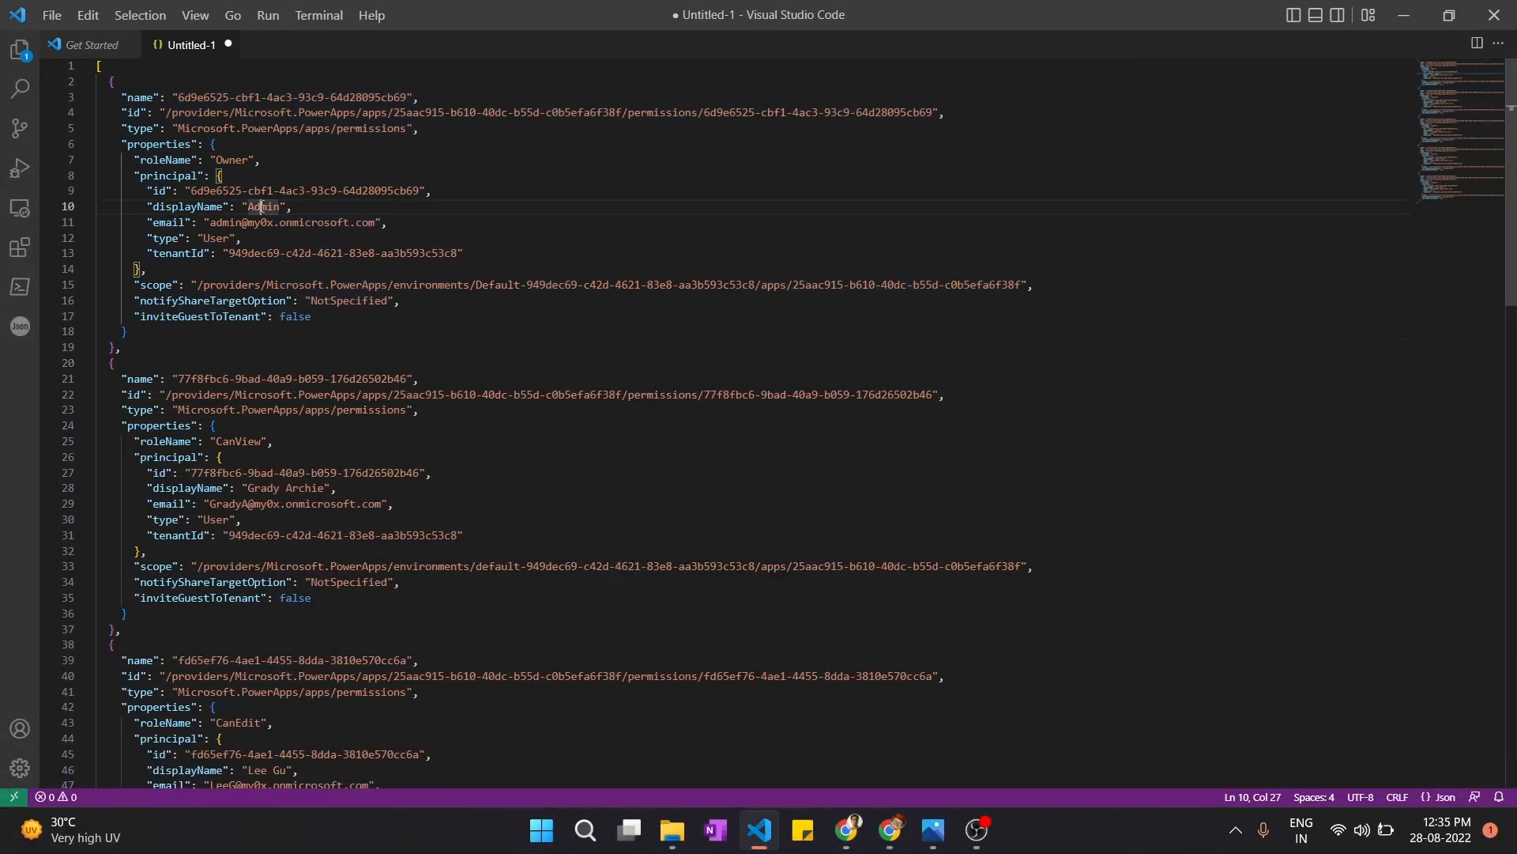
click(231, 160)
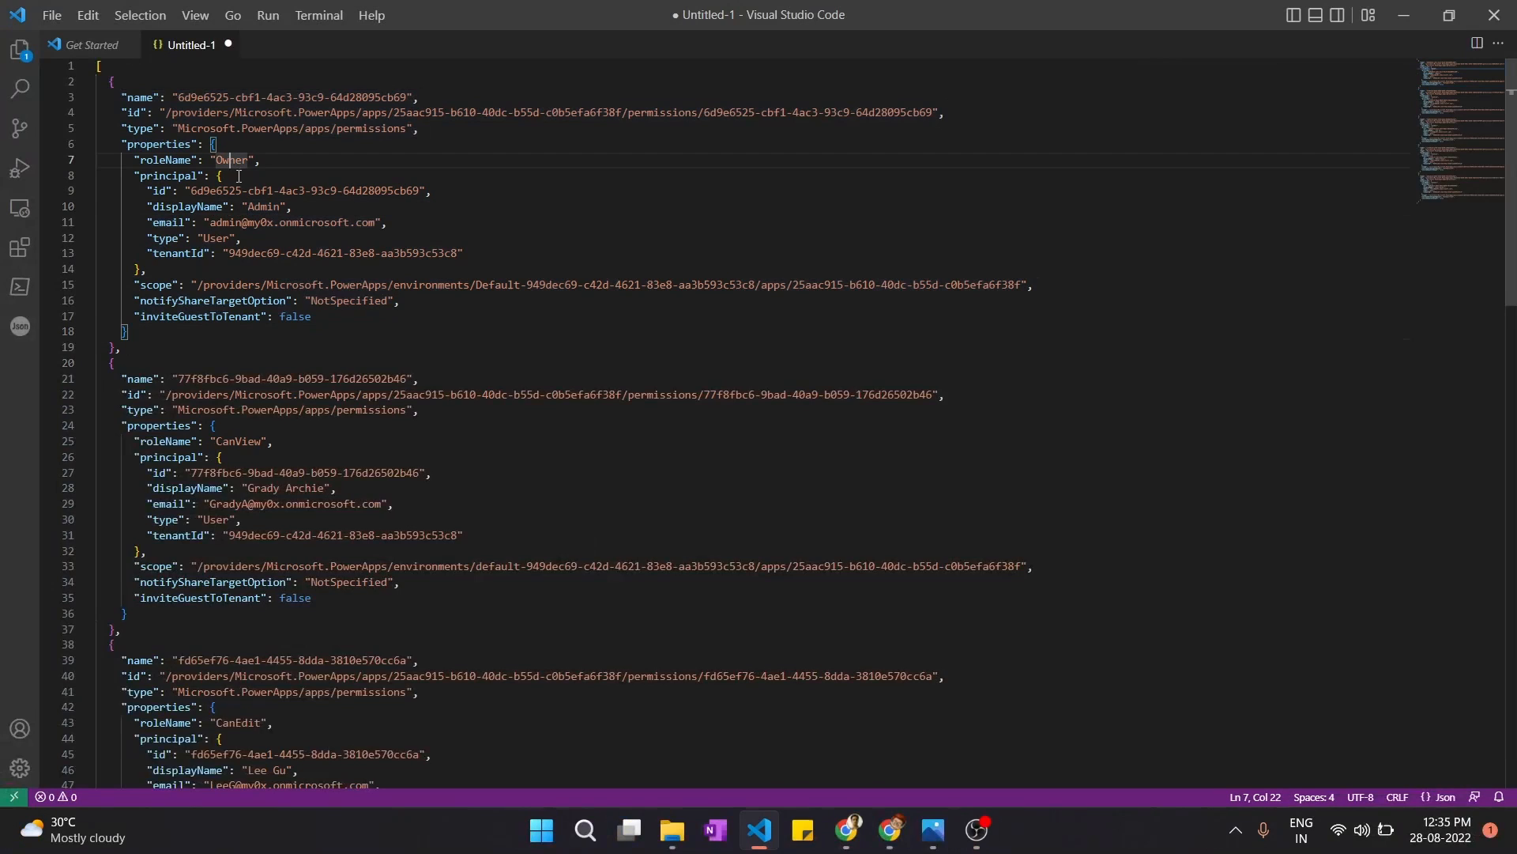
click(261, 485)
click(241, 442)
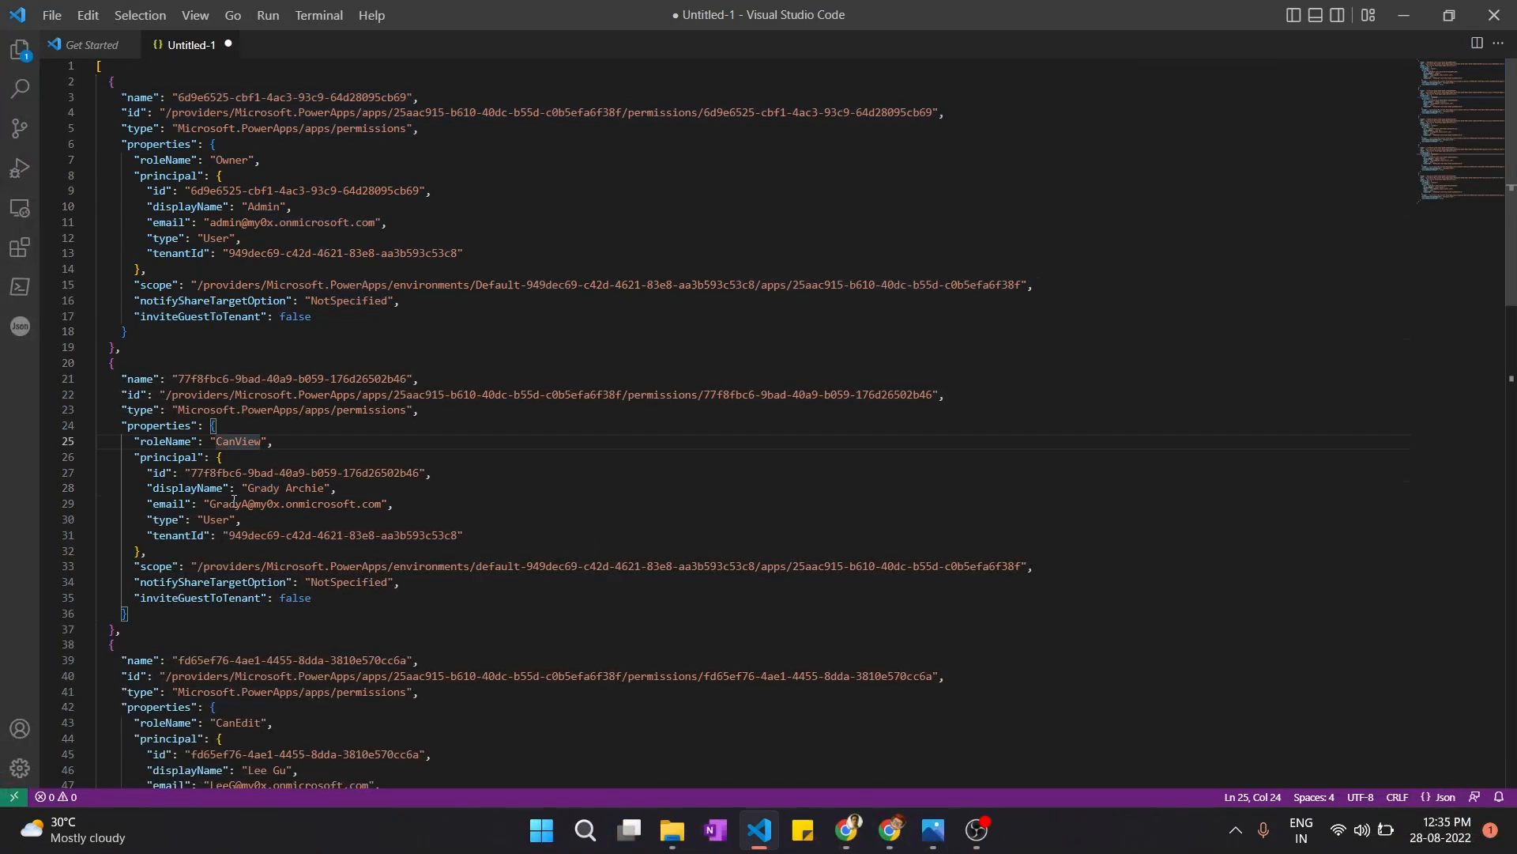
scroll(234, 501, down, 3)
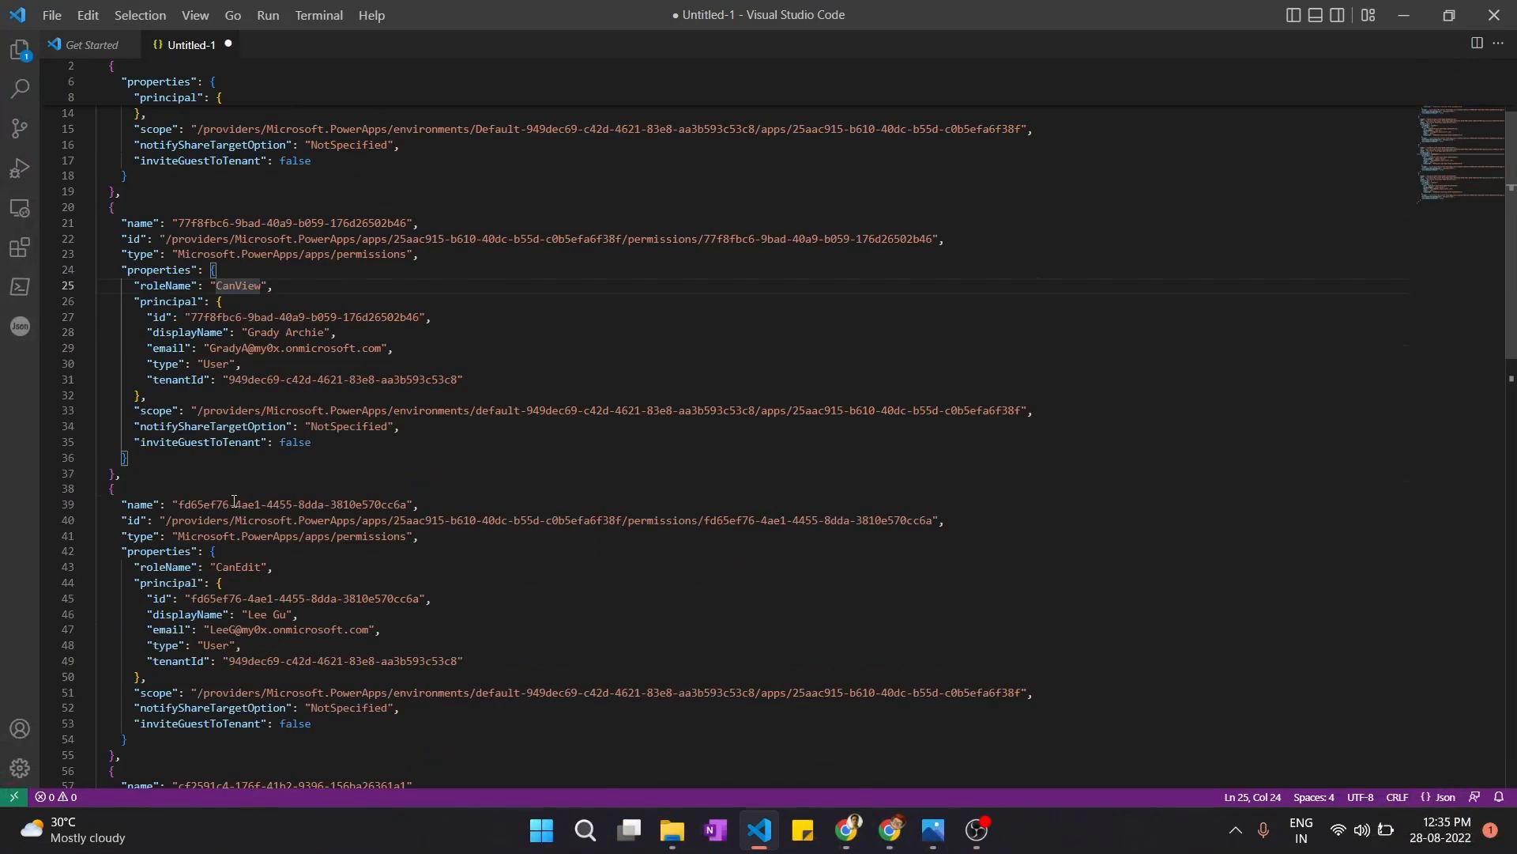
scroll(234, 501, down, 2)
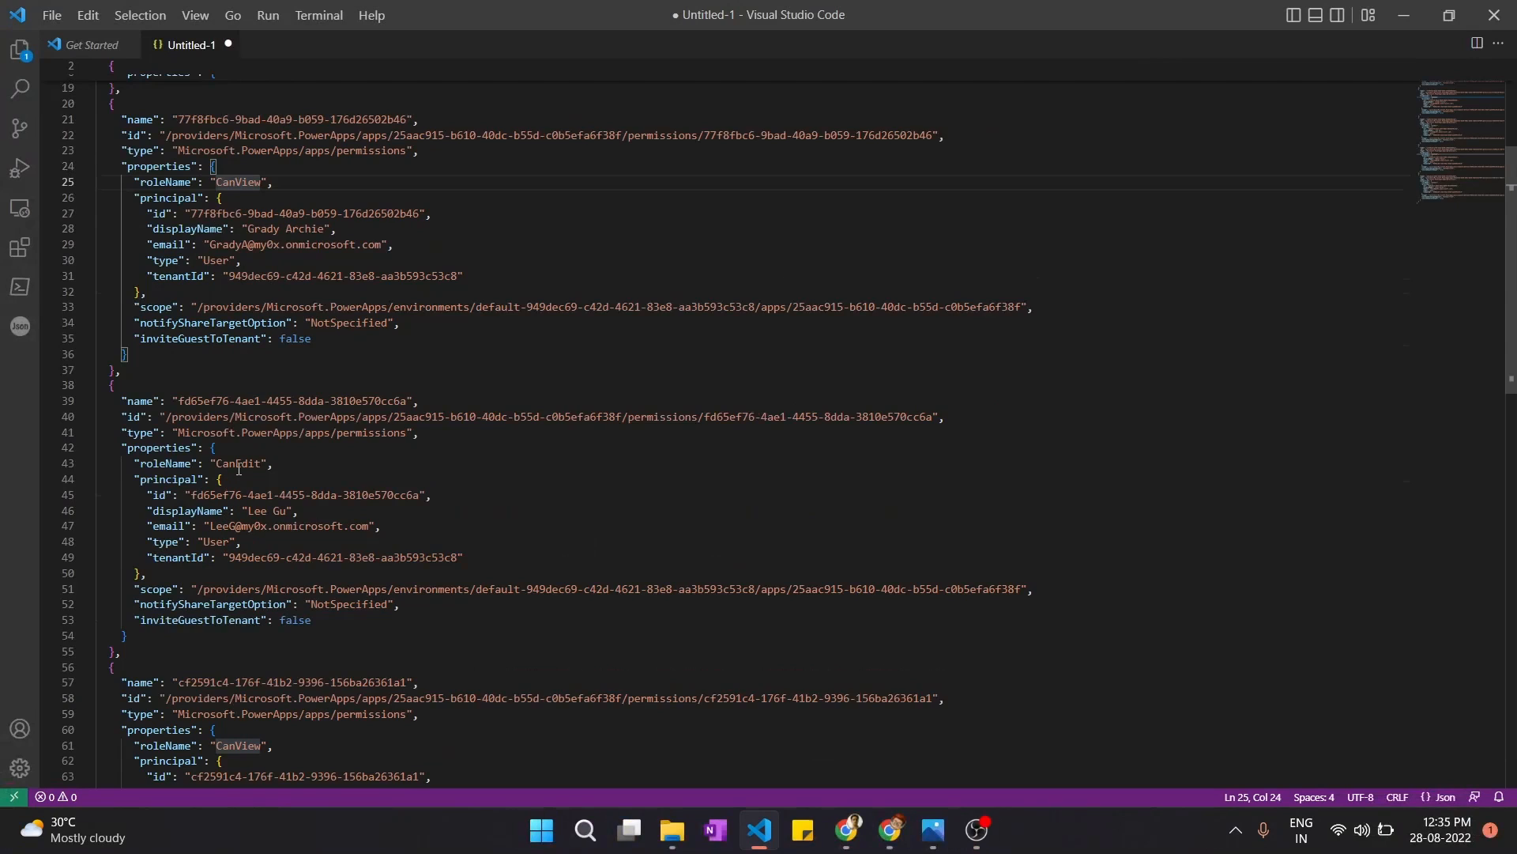
click(239, 468)
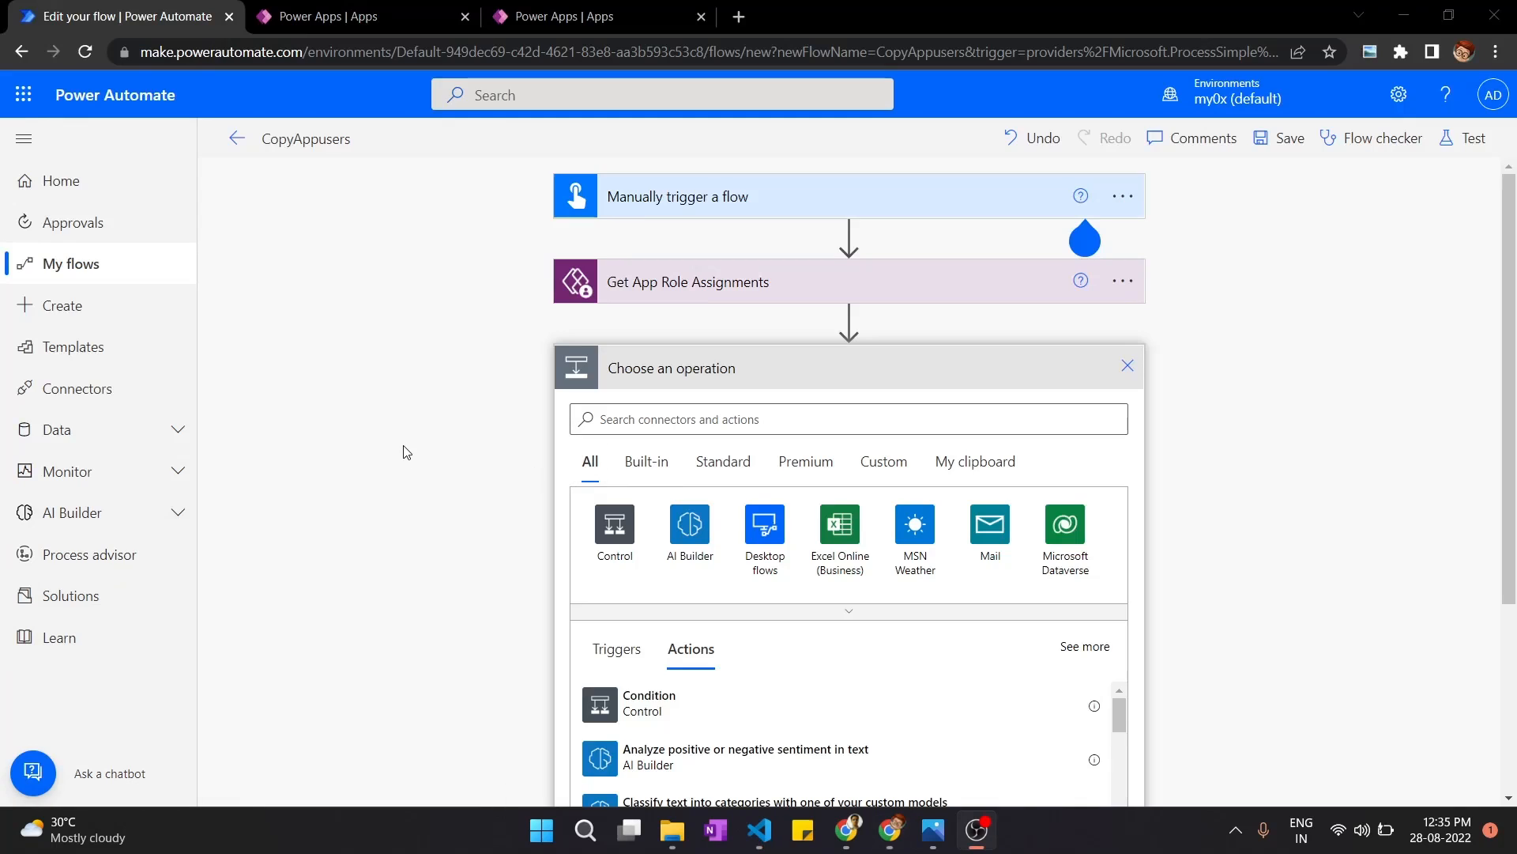
Step: Add an Apply to each loop after Get App Role Assignments that iterates over its value output
click(810, 425)
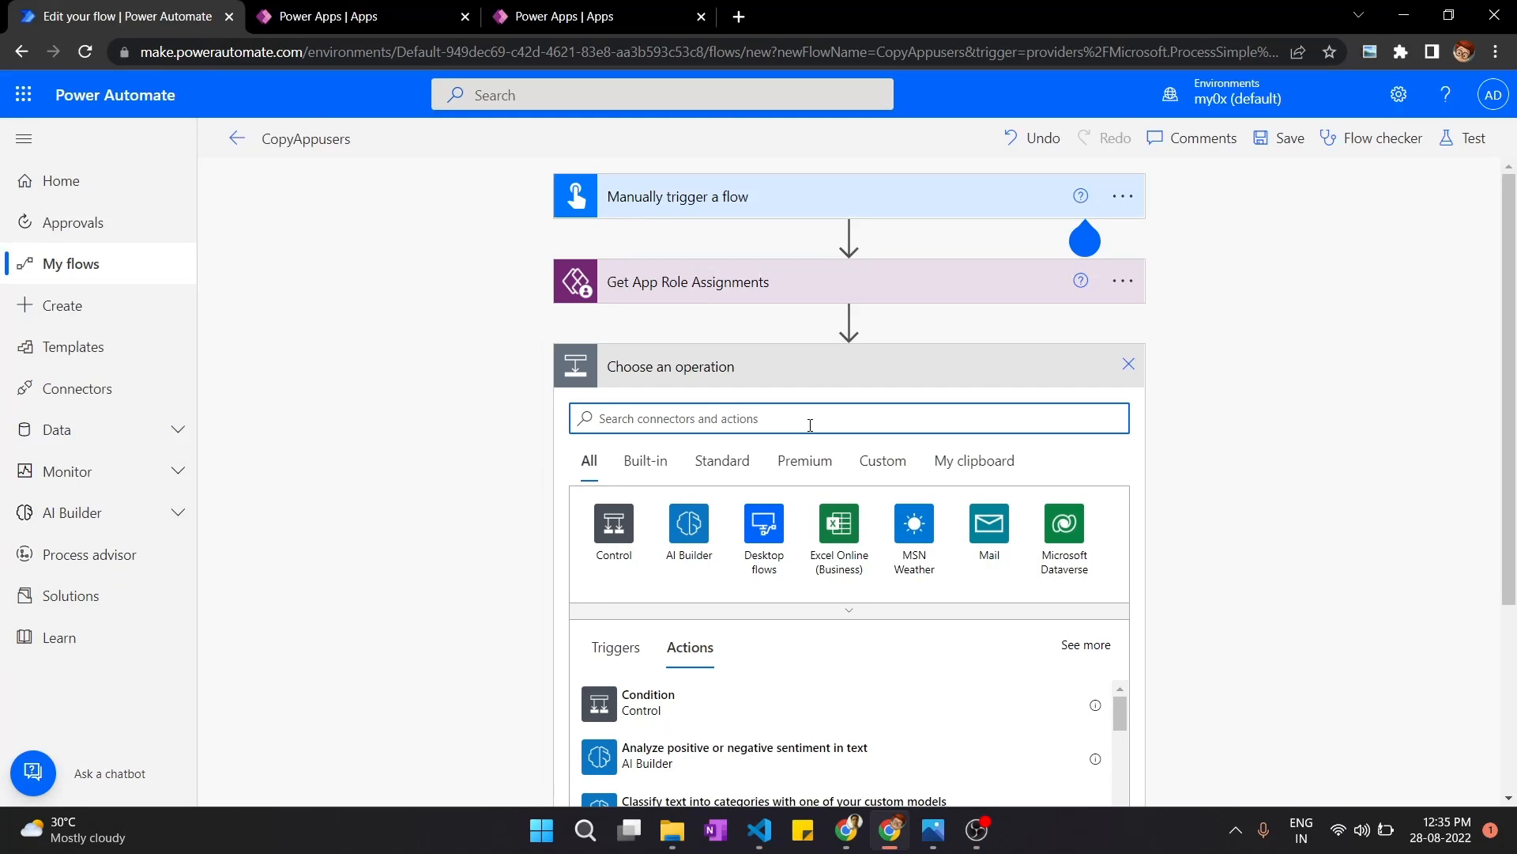
text(apply)
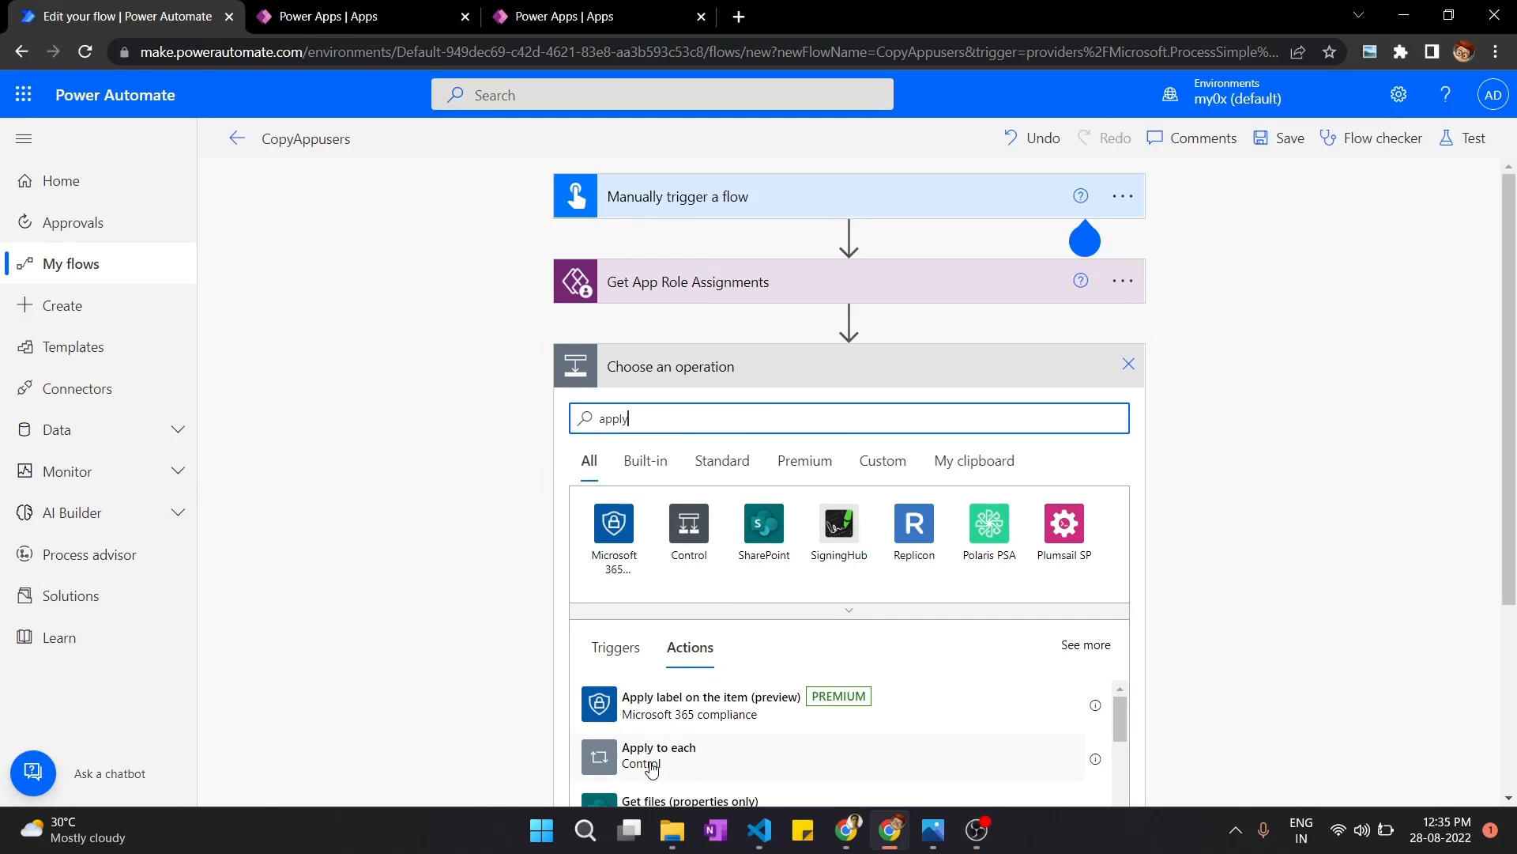
click(651, 762)
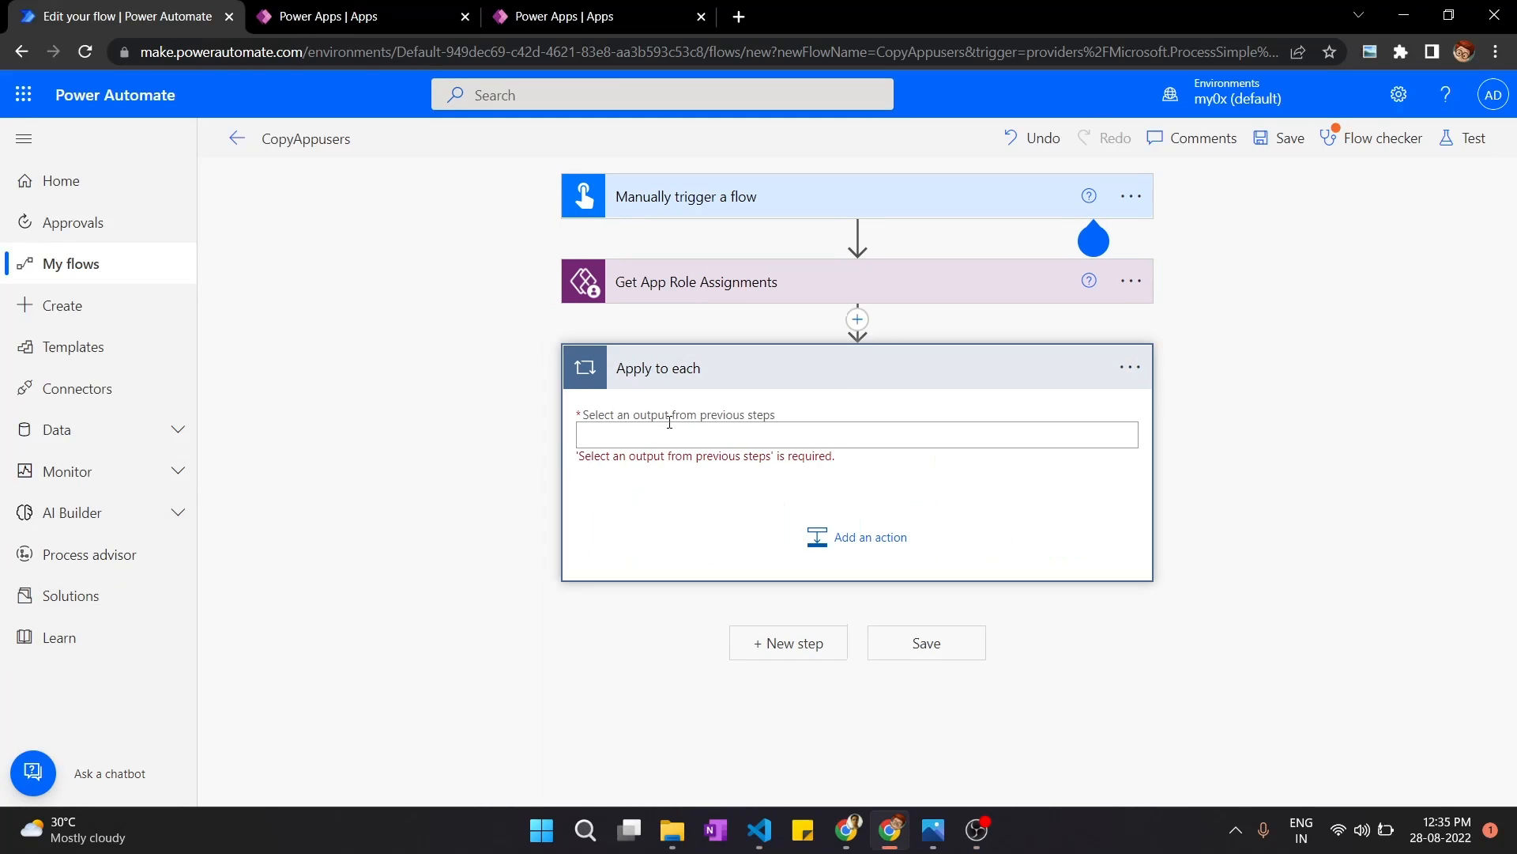
click(665, 439)
scroll(1336, 379, down, 8)
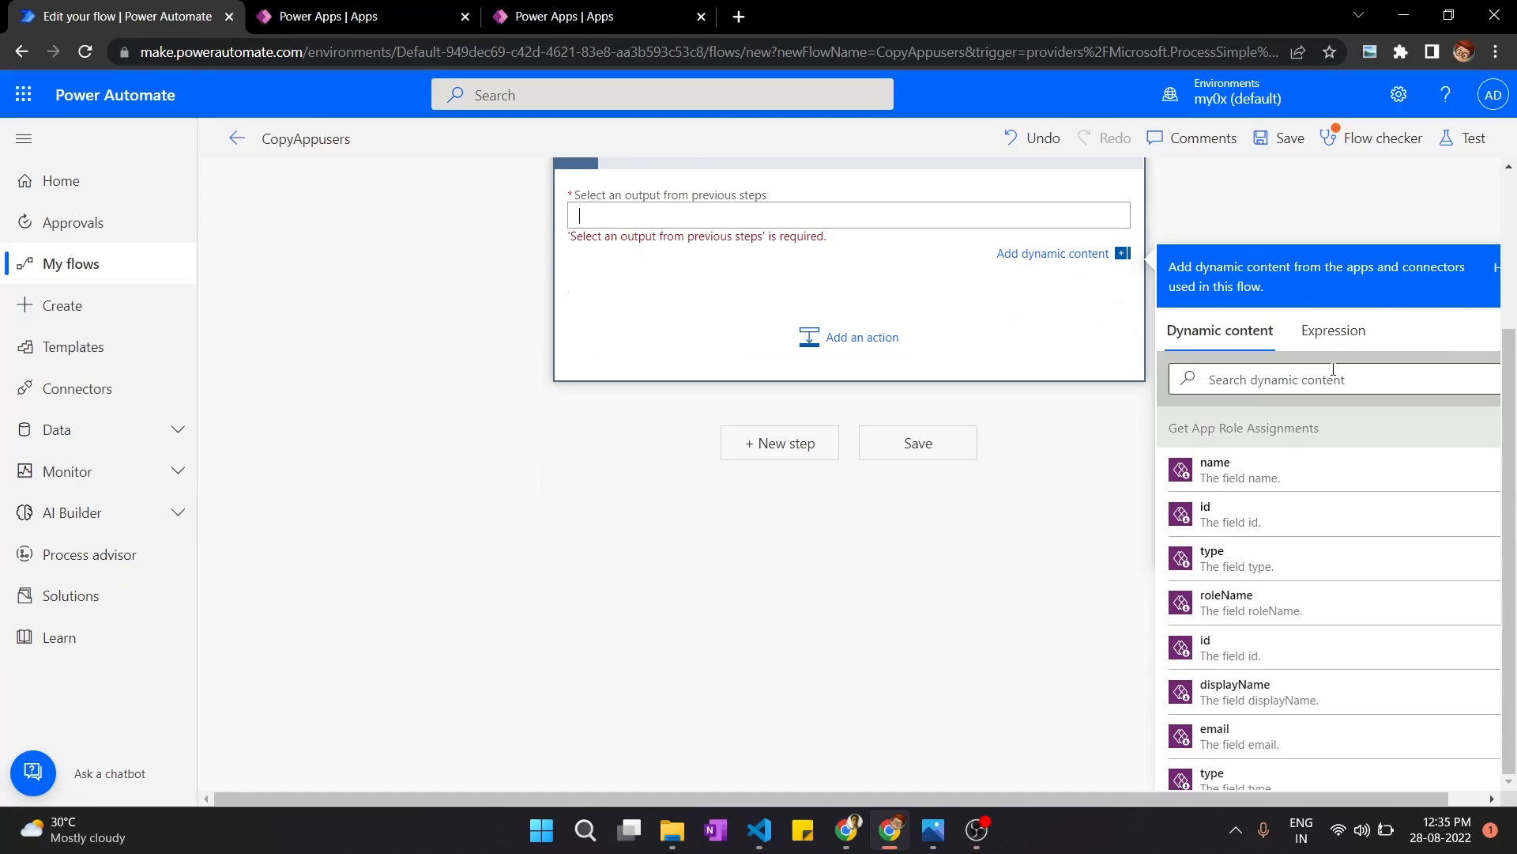
scroll(1328, 672, down, 5)
scroll(1321, 688, up, 4)
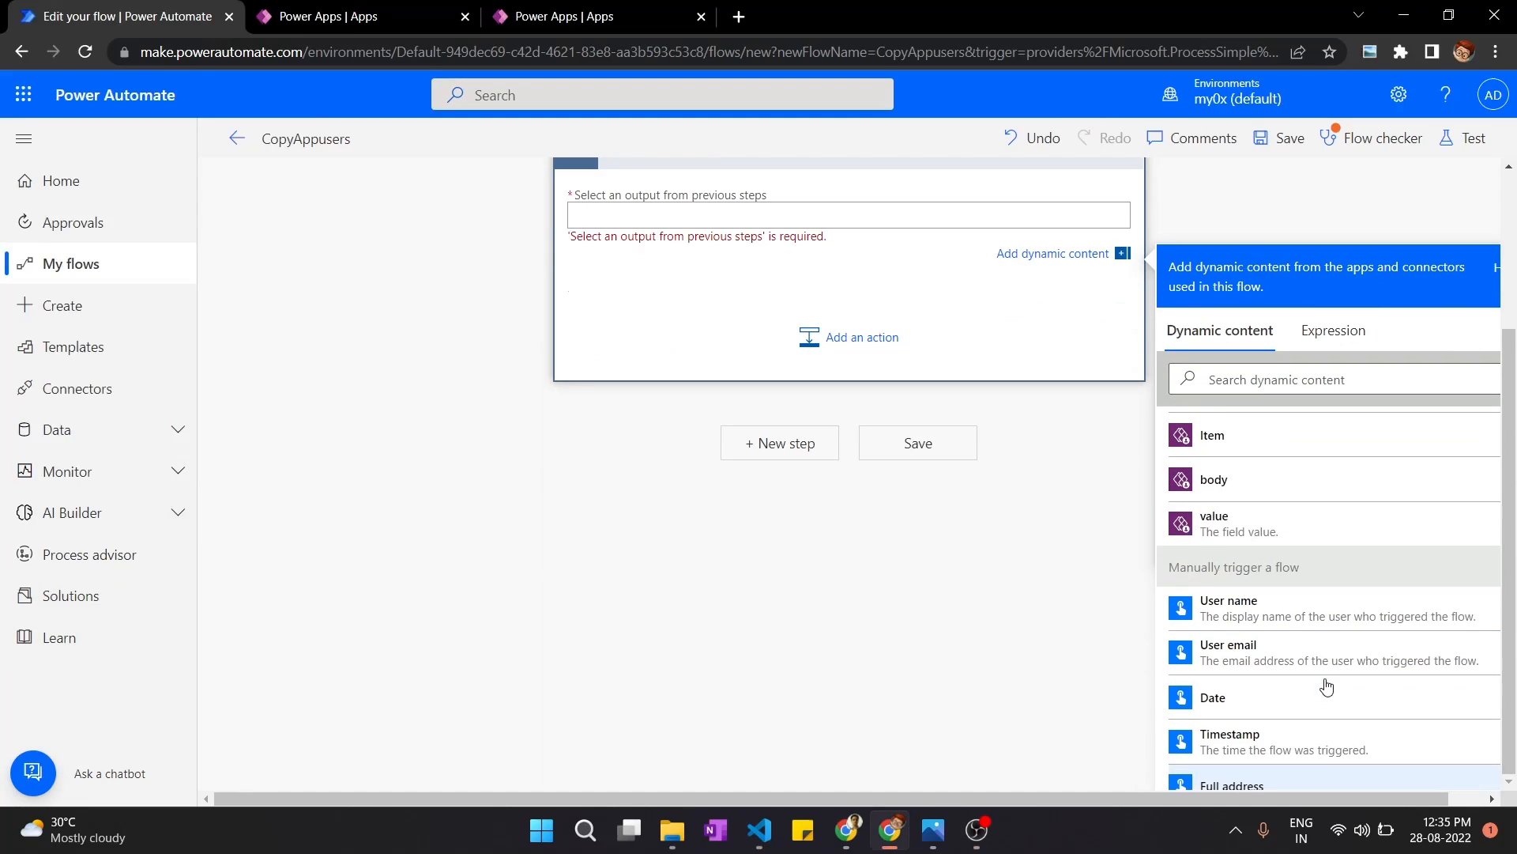
click(1226, 525)
click(601, 544)
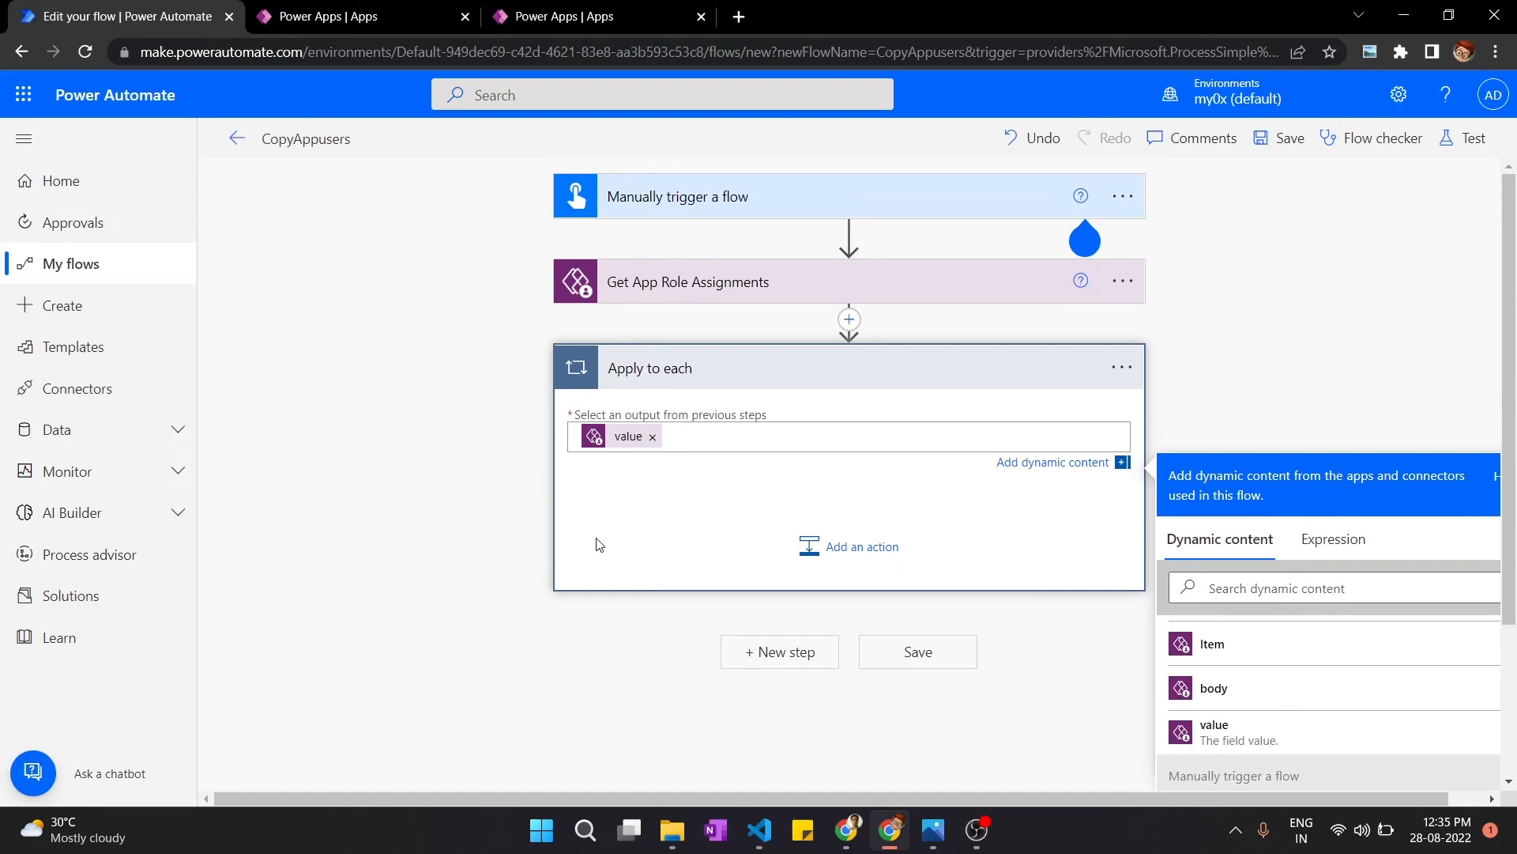
Step: Add a Condition control inside the Apply to each loop
click(835, 546)
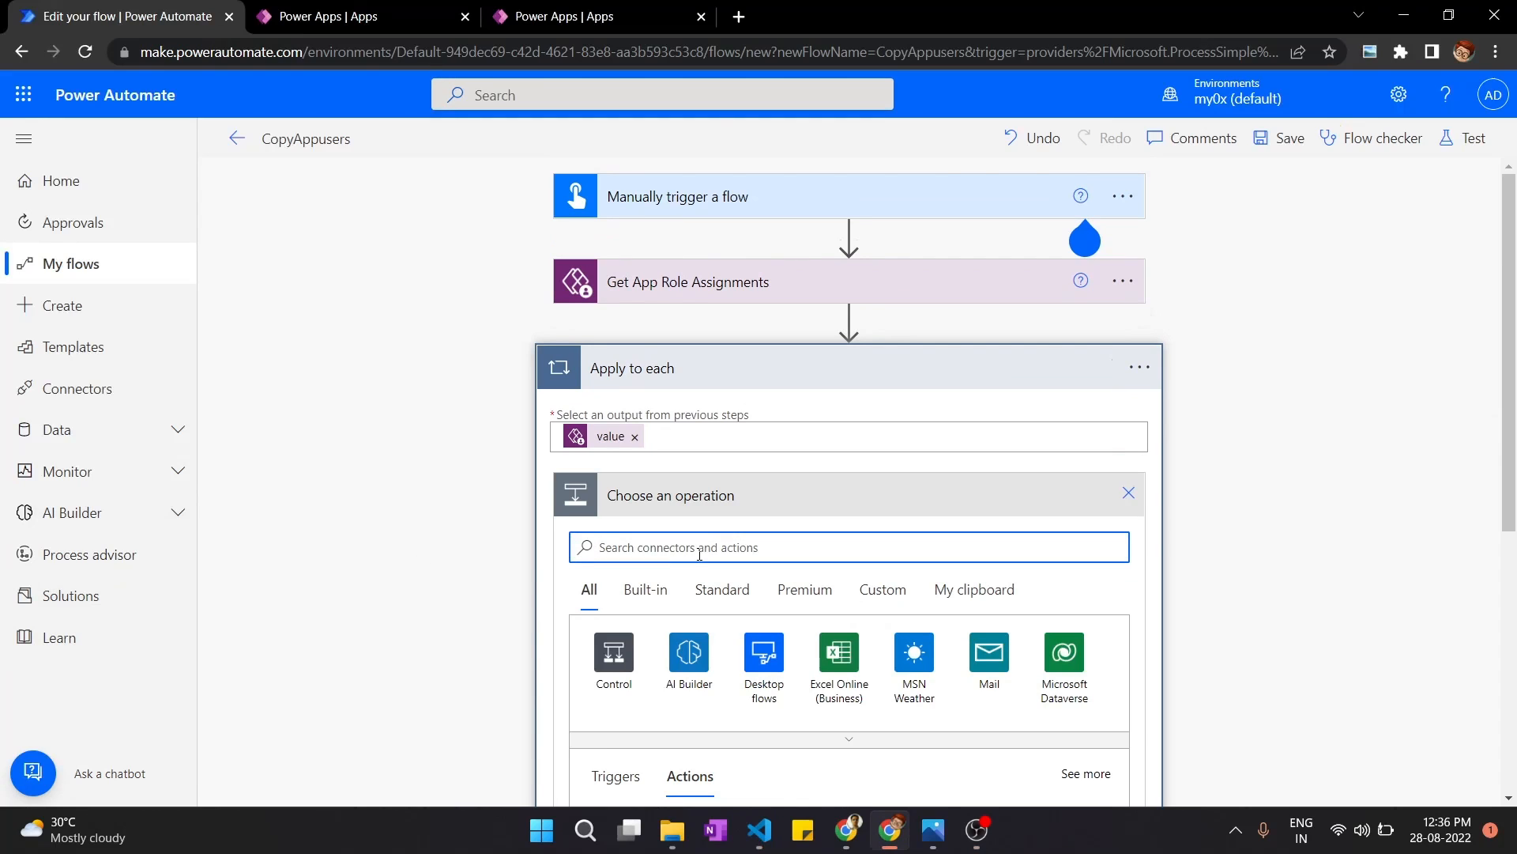
text(condition)
scroll(646, 529, down, 4)
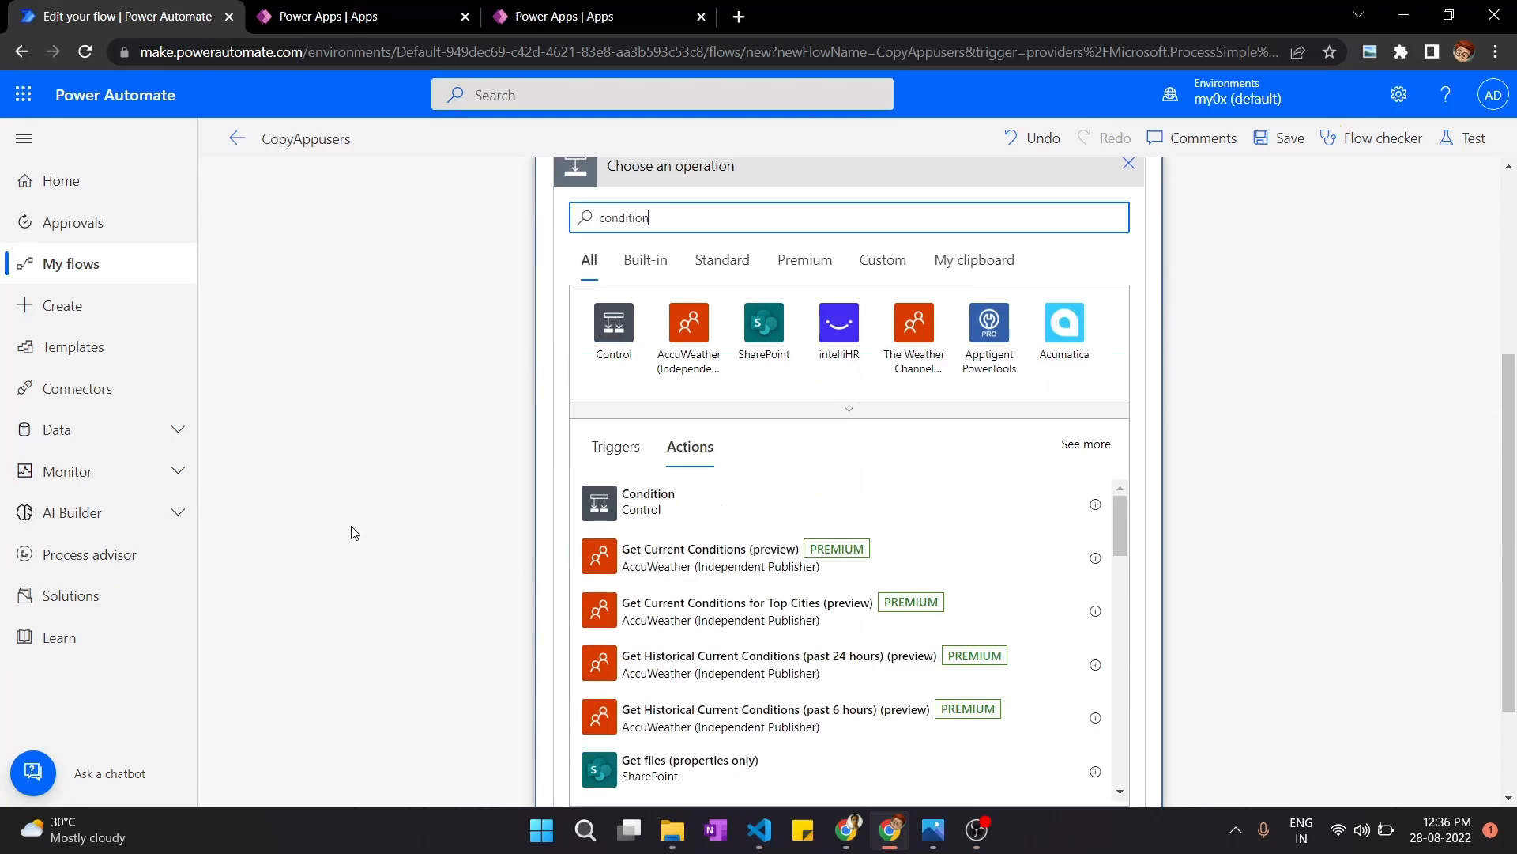
click(645, 525)
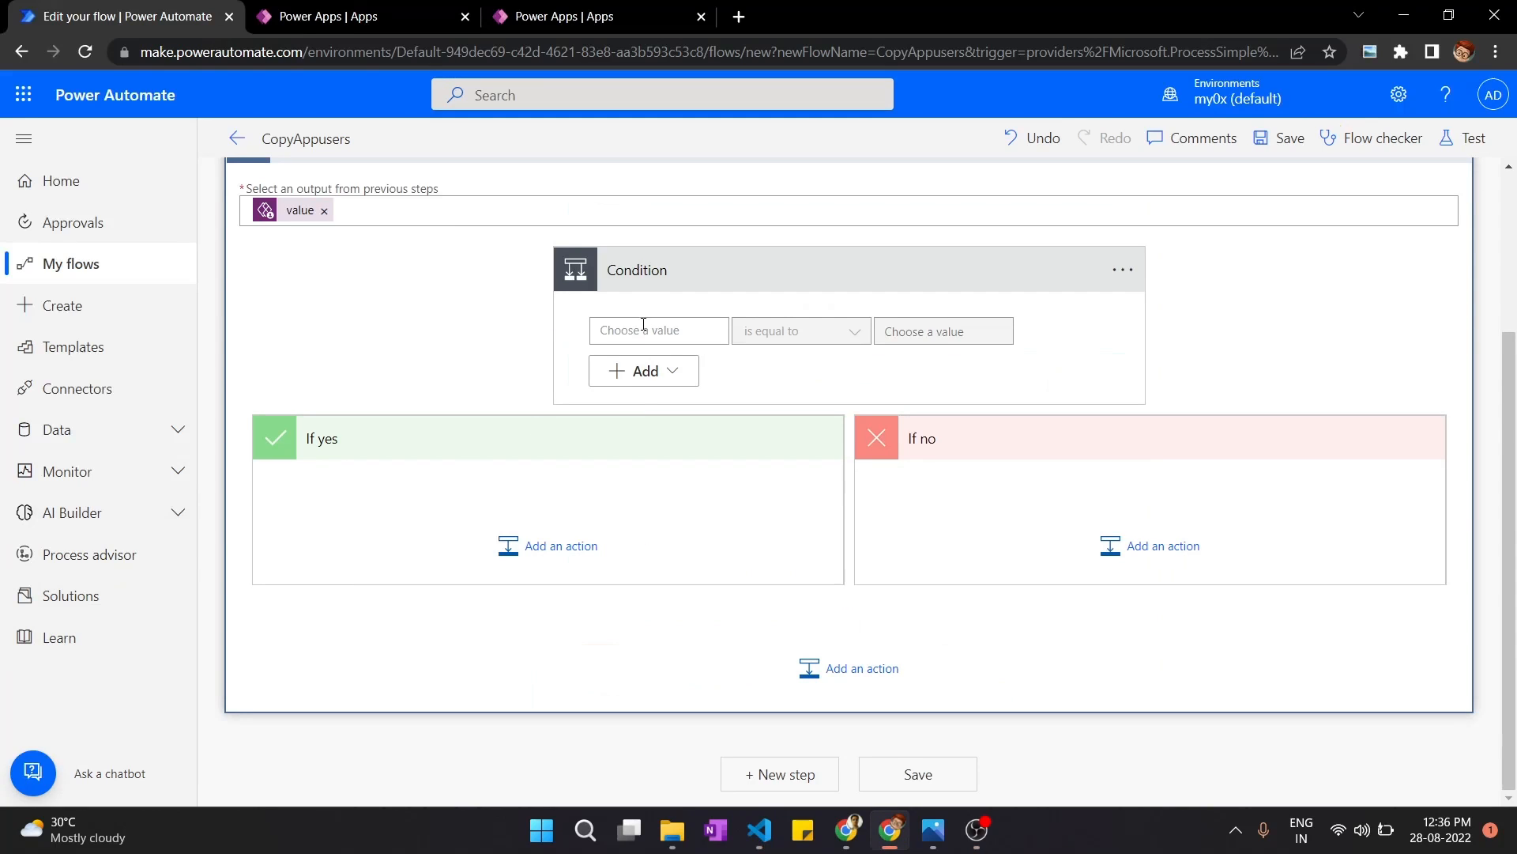
Step: Set the condition to check whether roleName from Get App Role Assignments is equal to Owner
click(623, 328)
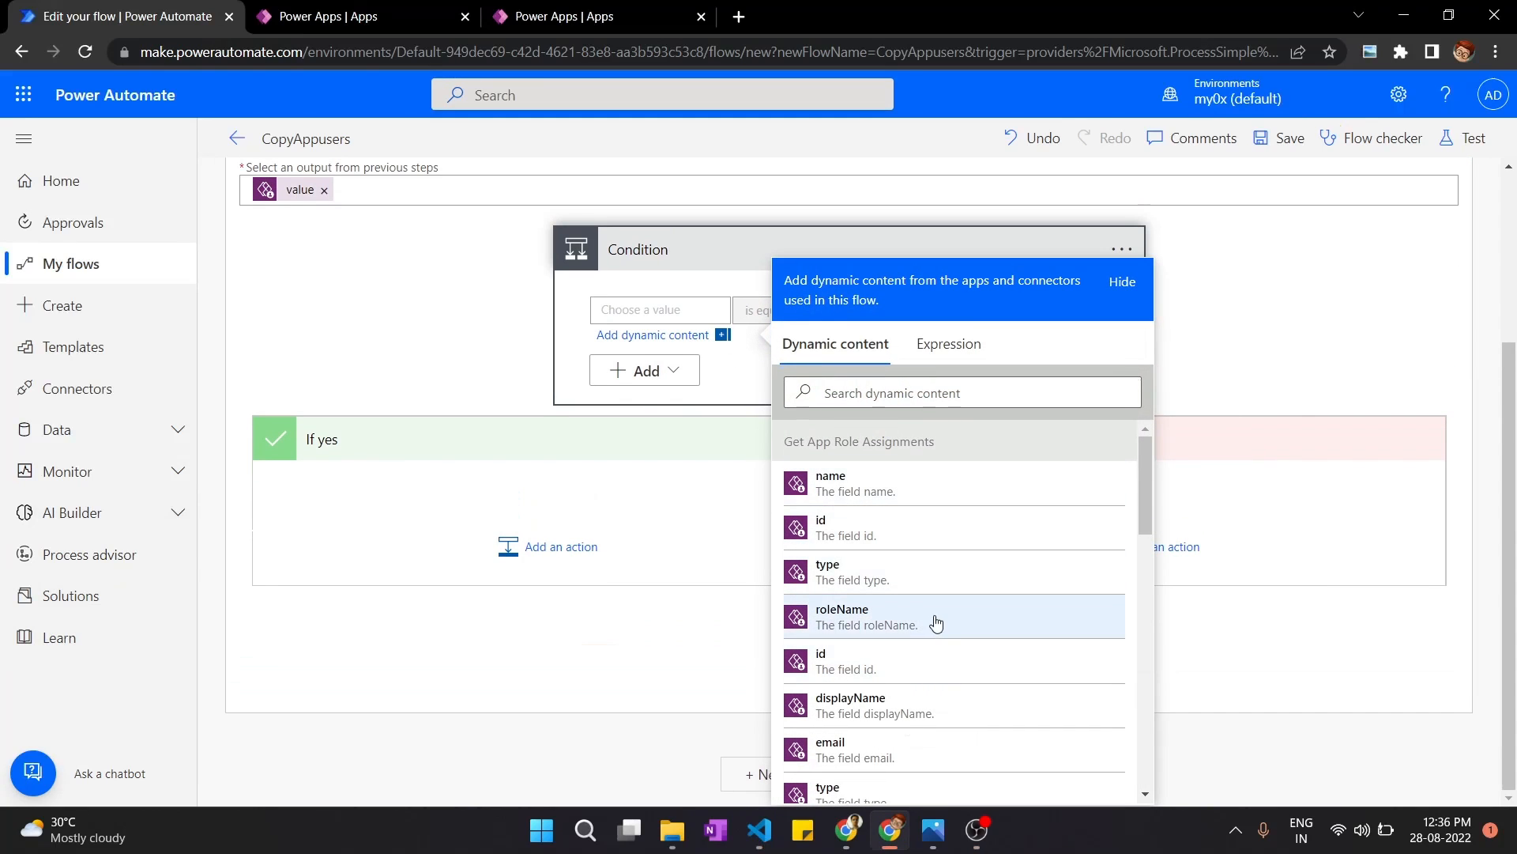
click(938, 620)
click(687, 253)
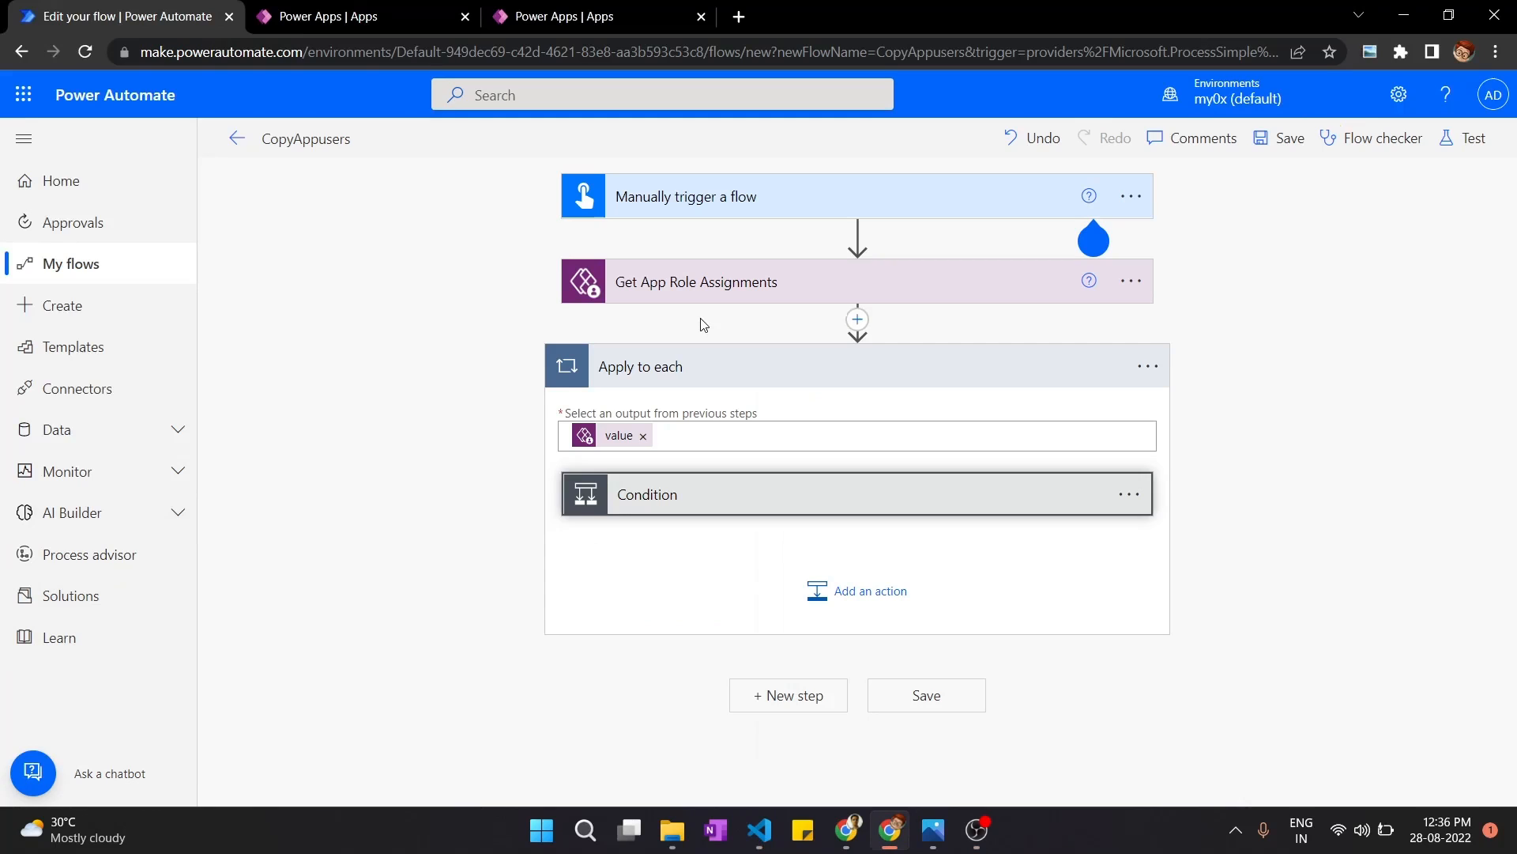
click(781, 503)
click(962, 557)
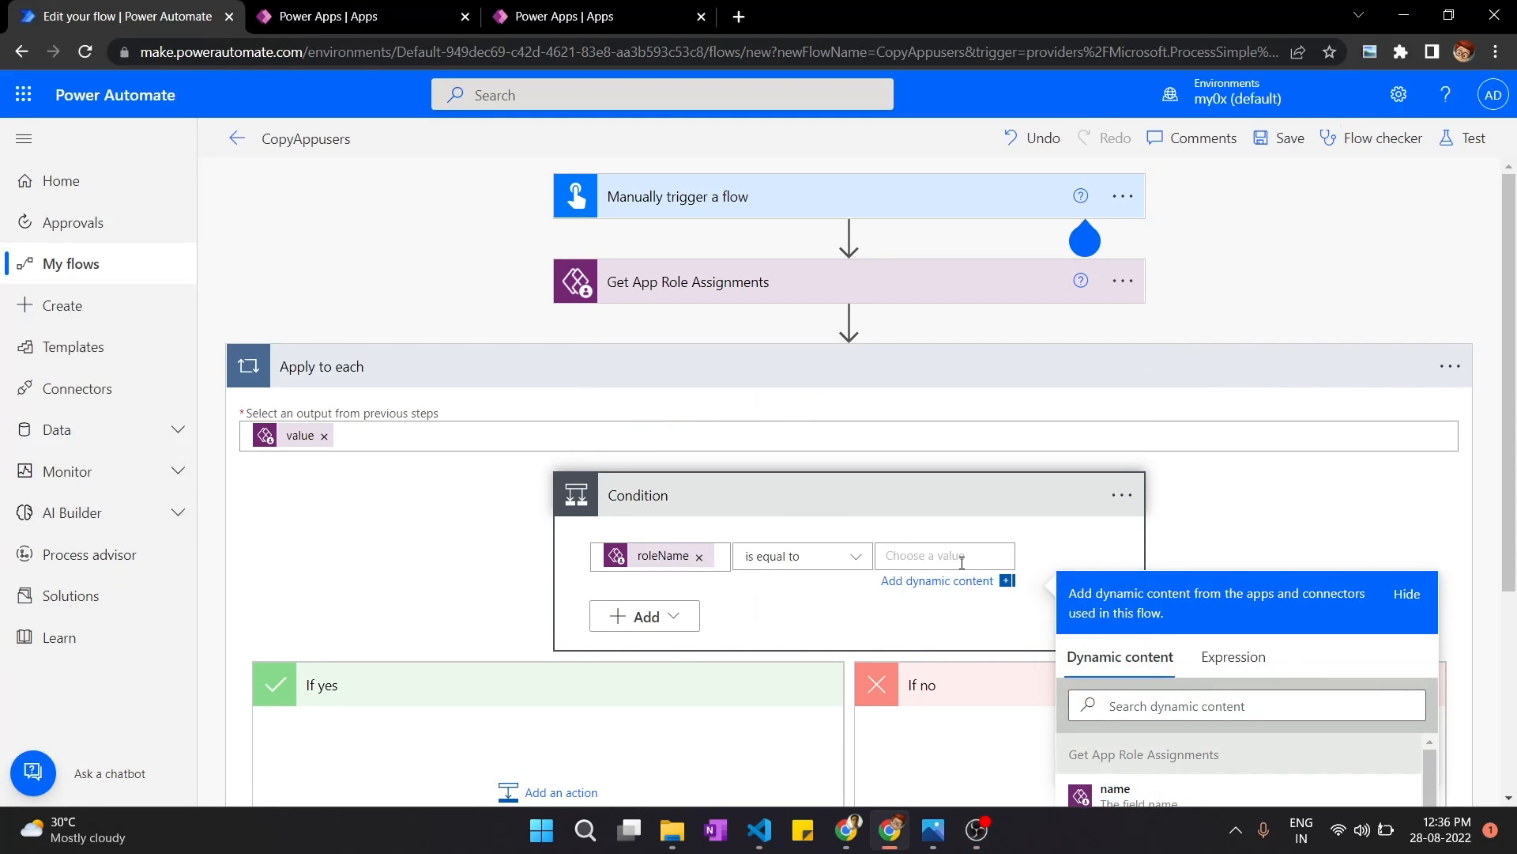
text(Owner)
click(1264, 525)
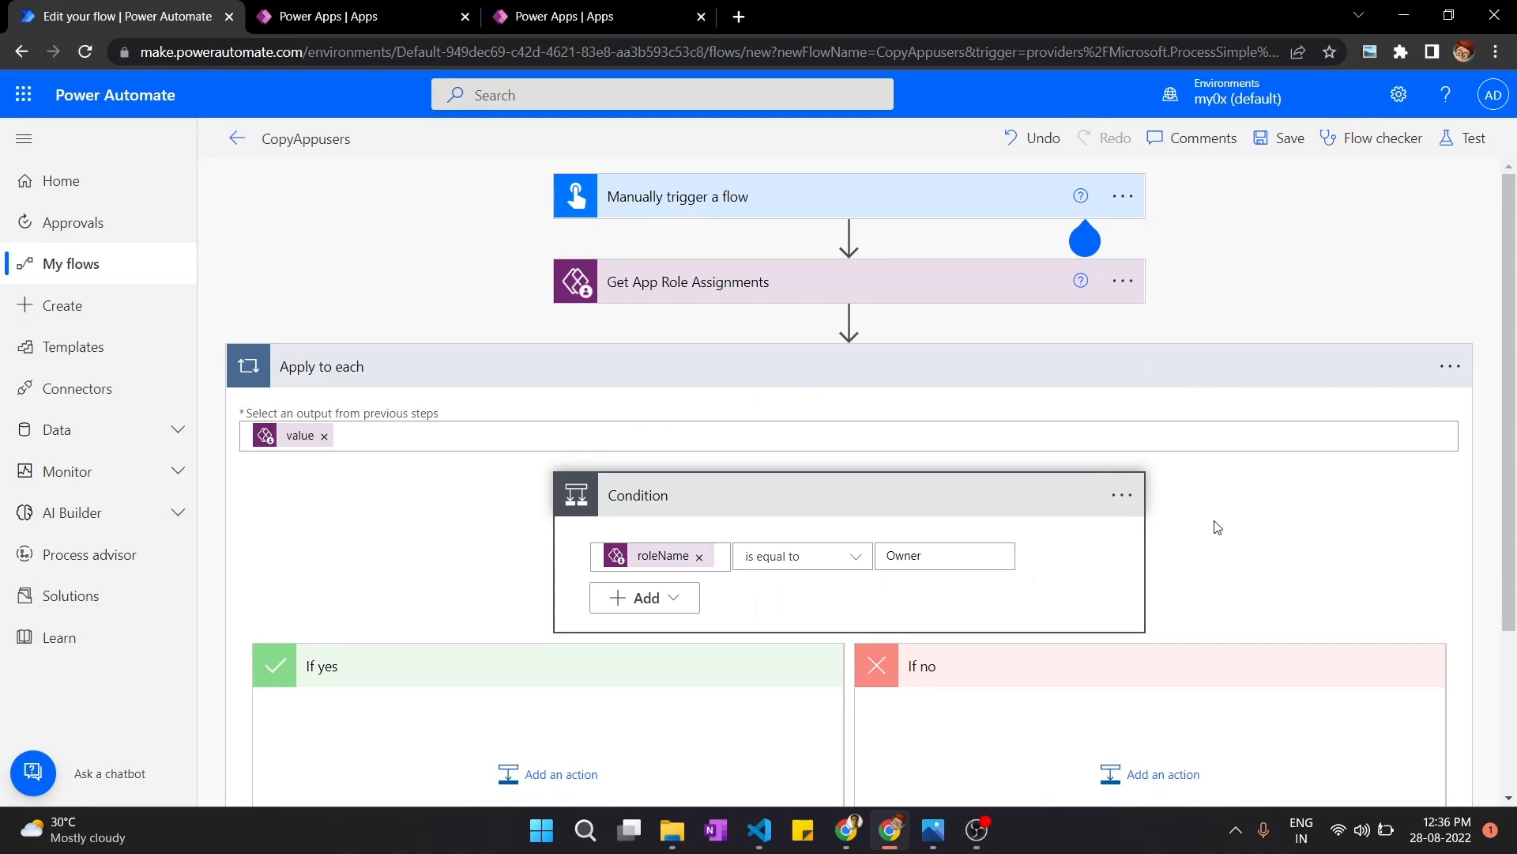
Step: Add the Power Apps for Makers action Edit App Role Assignment to the condition's If no branch
scroll(1217, 528, down, 3)
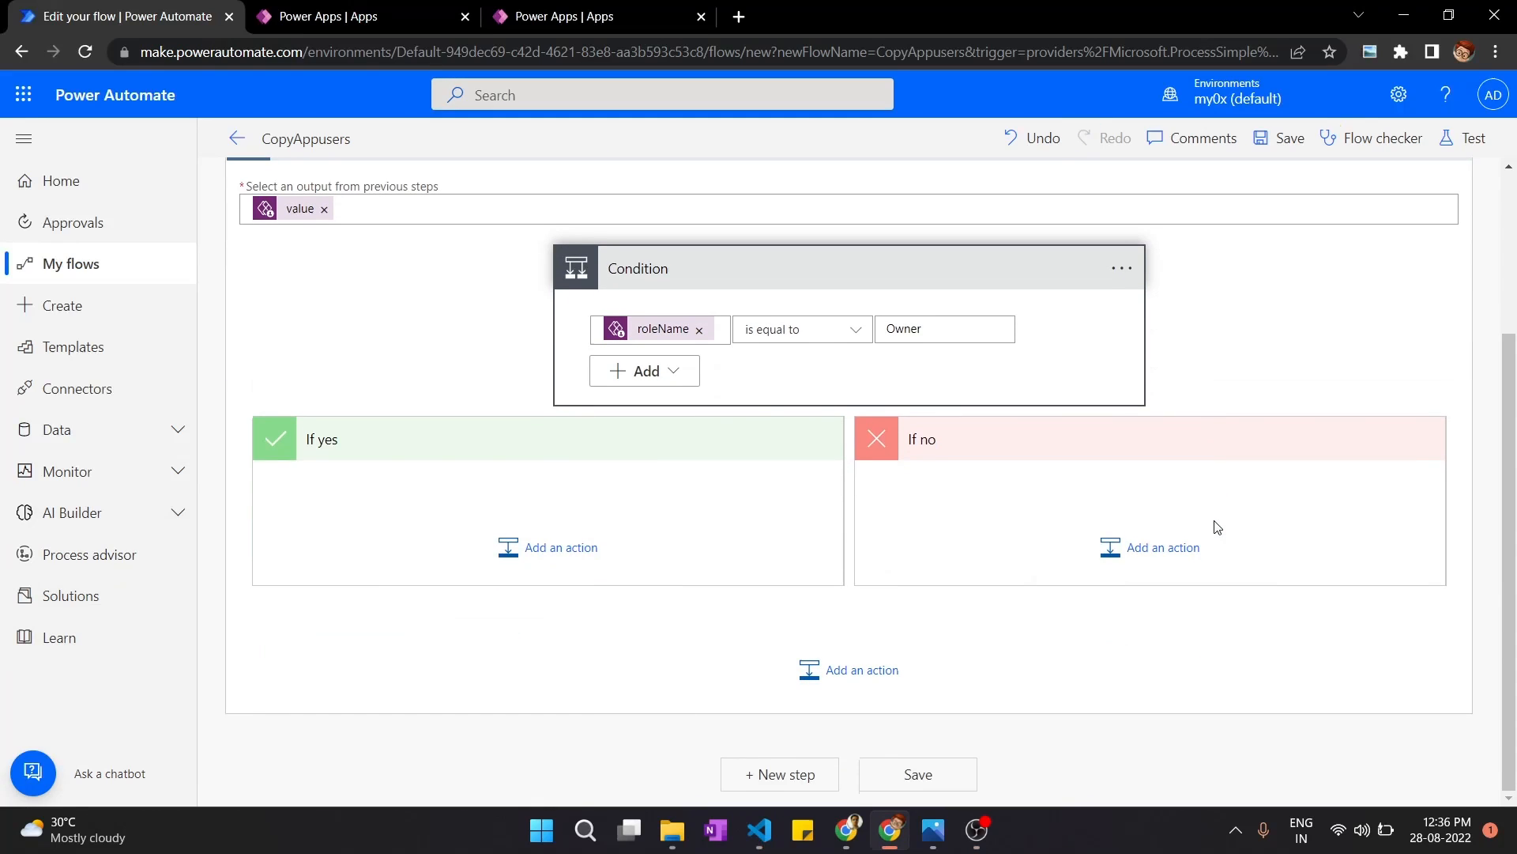
click(1183, 568)
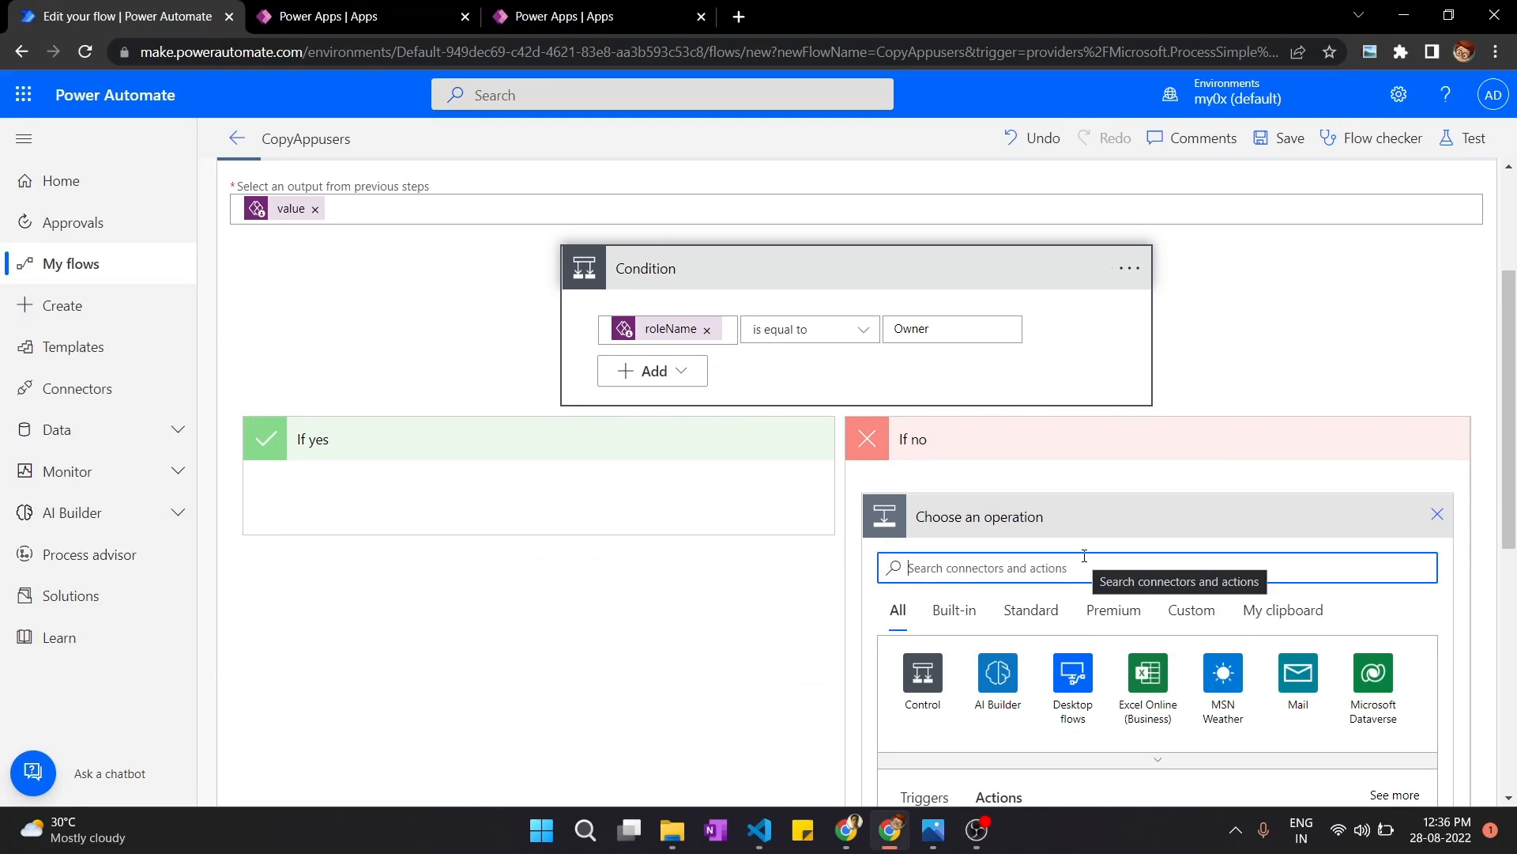
text(powerapp)
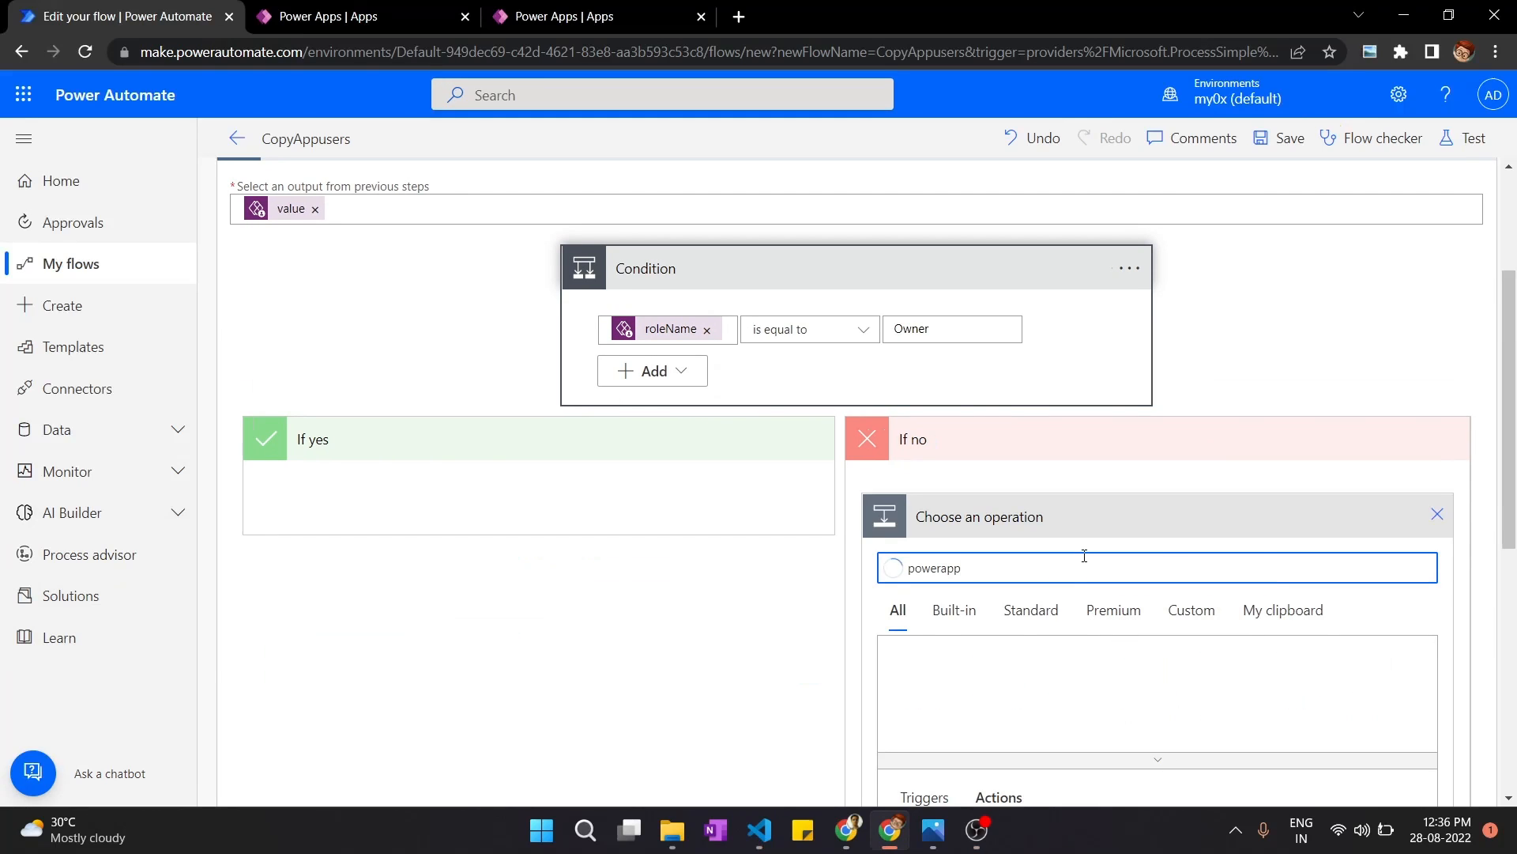
scroll(760, 658, down, 2)
click(1248, 540)
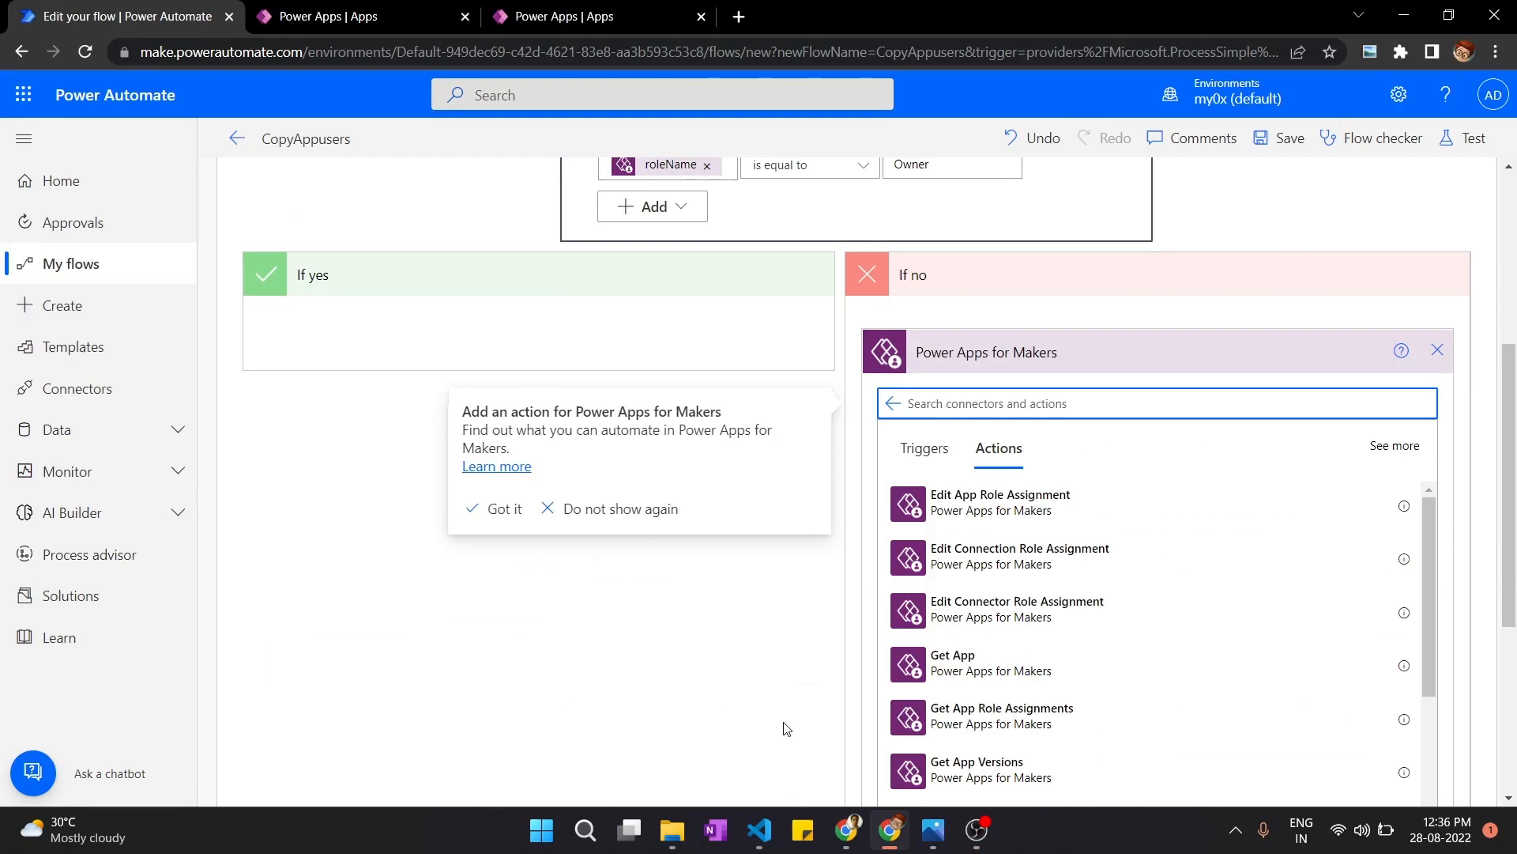
click(1002, 515)
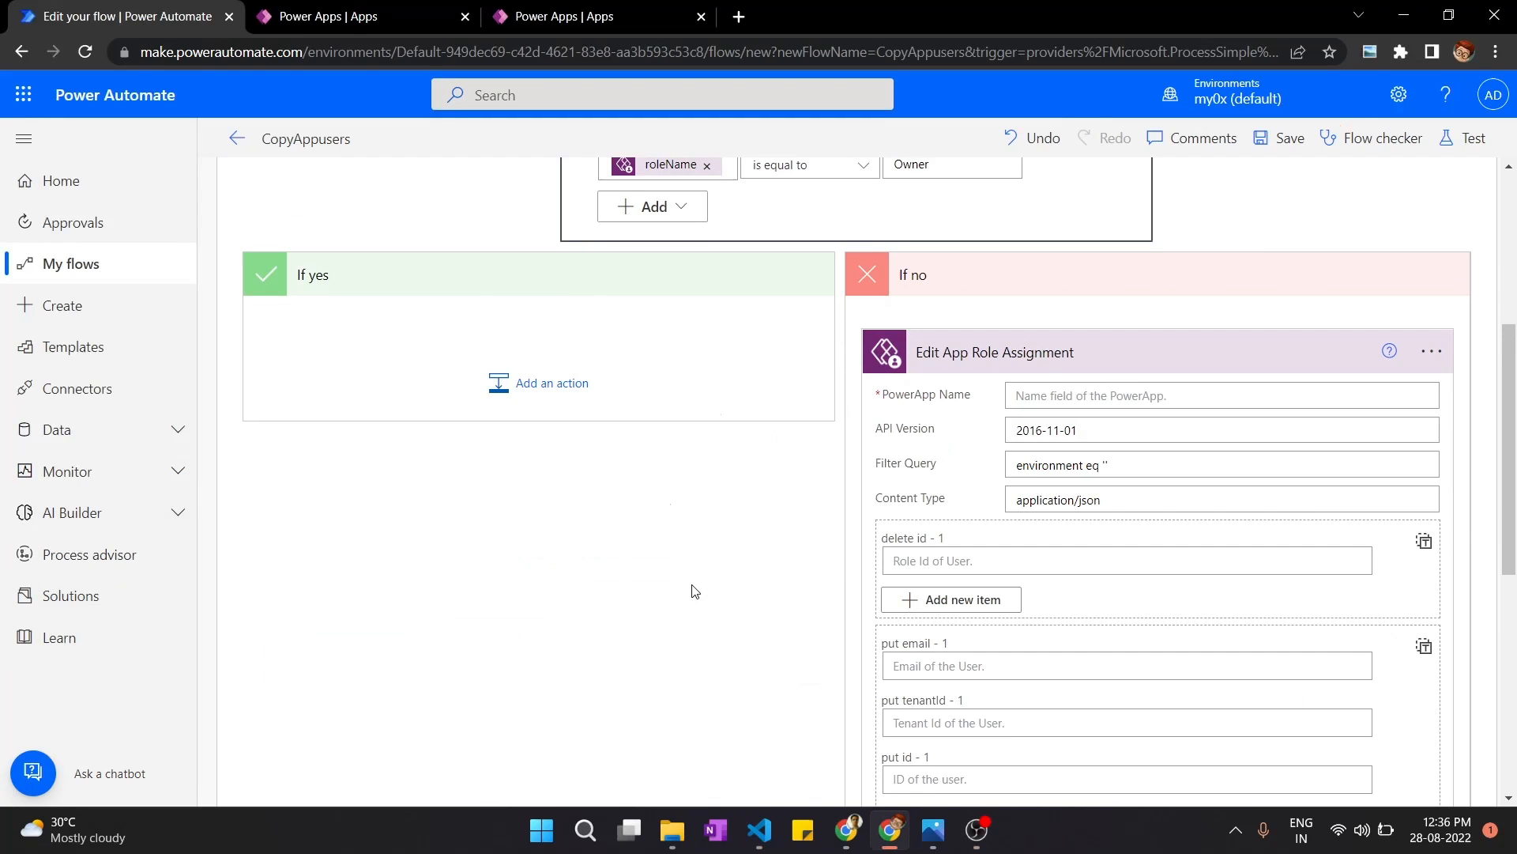
Step: Copy the App ID from NewApp's details in Power Apps and enter it as PowerApp Name in Edit App Role Assignment
click(1117, 399)
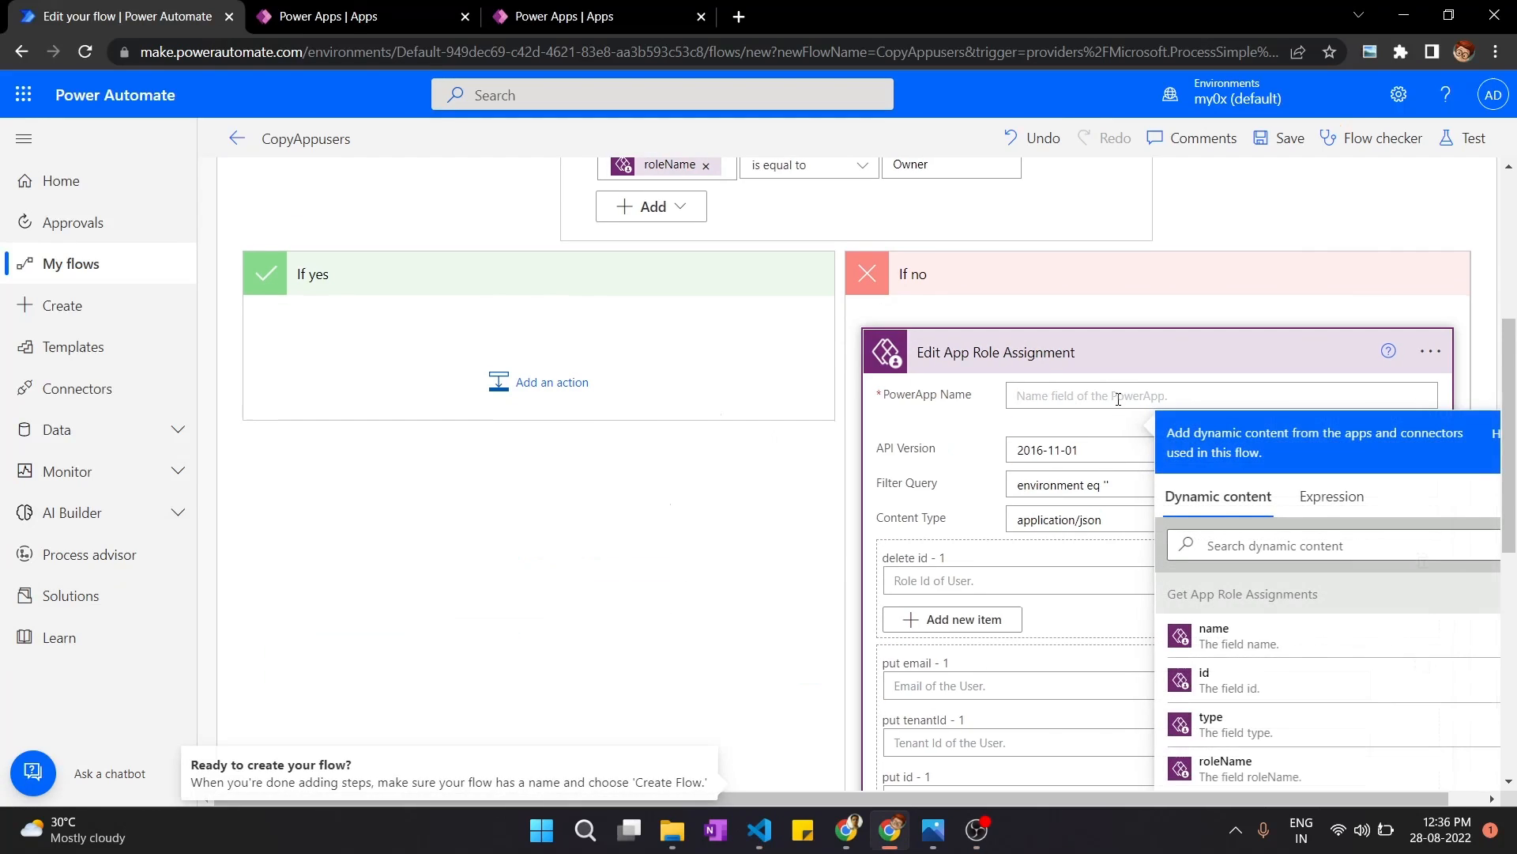
click(543, 8)
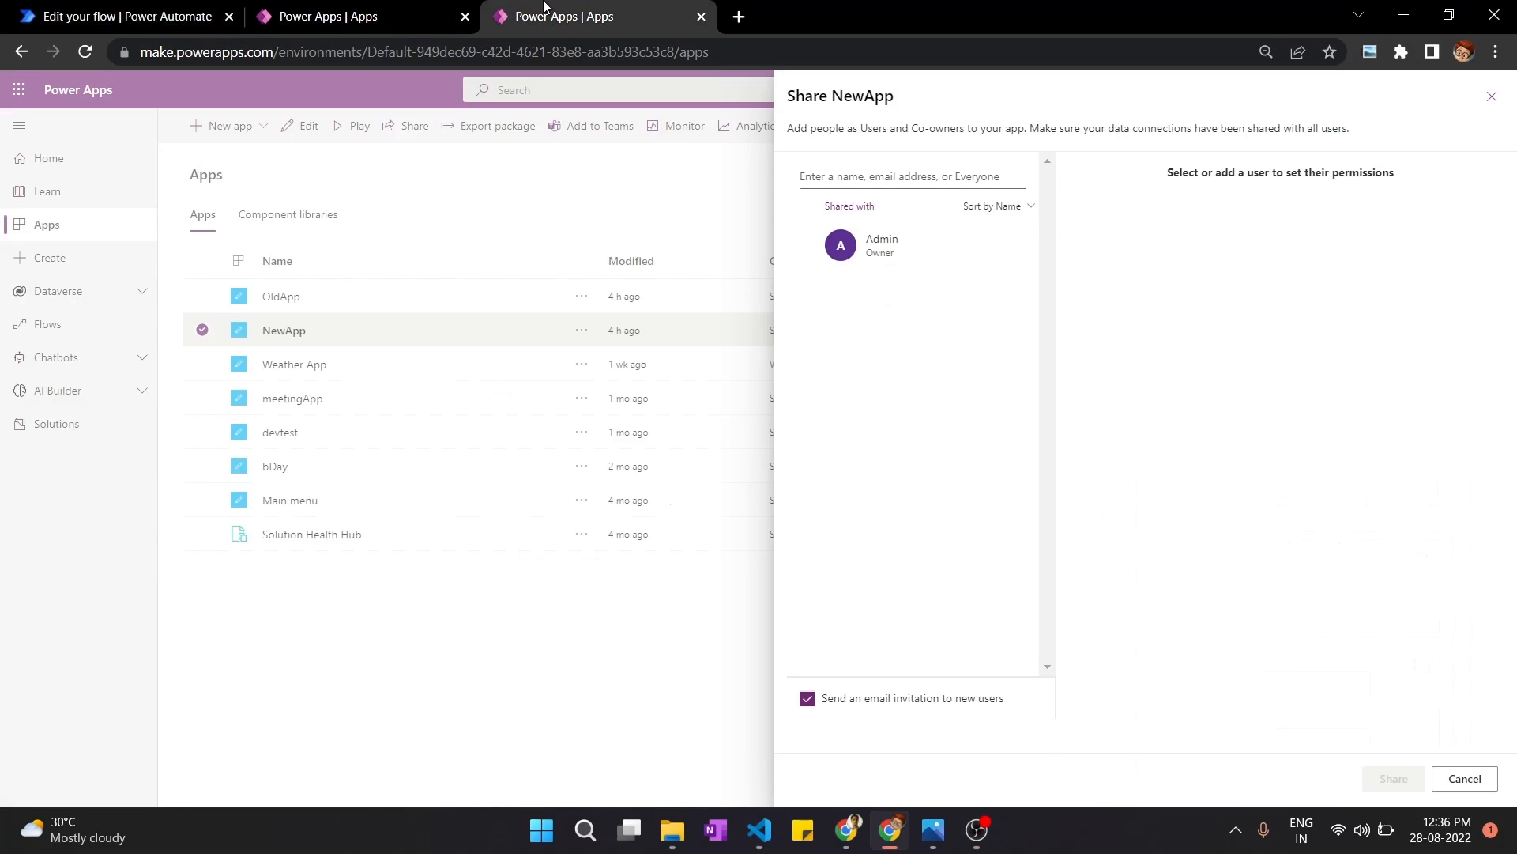
click(1492, 96)
click(582, 332)
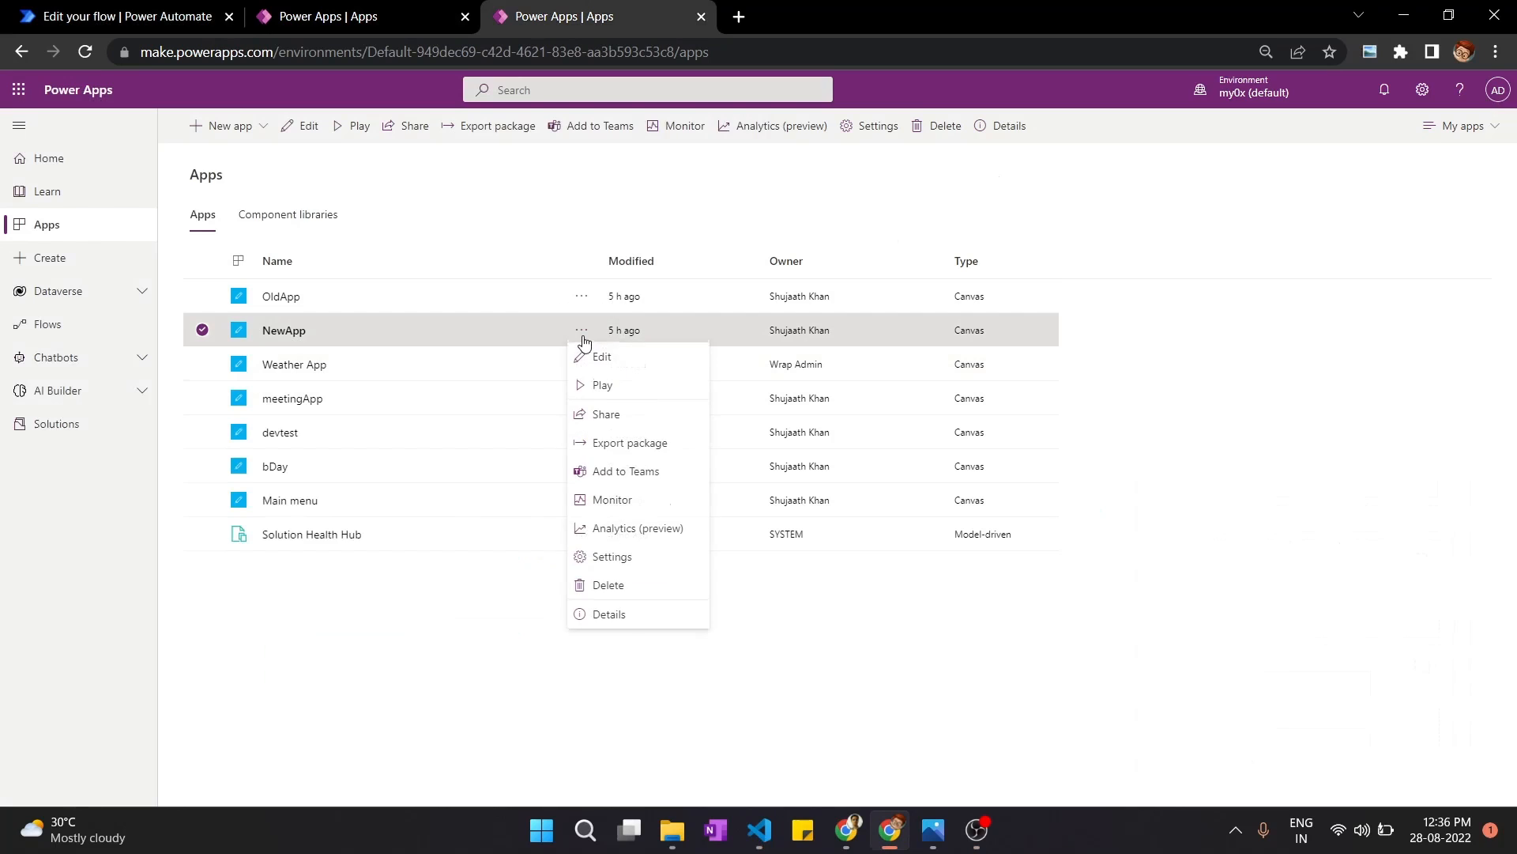
click(607, 615)
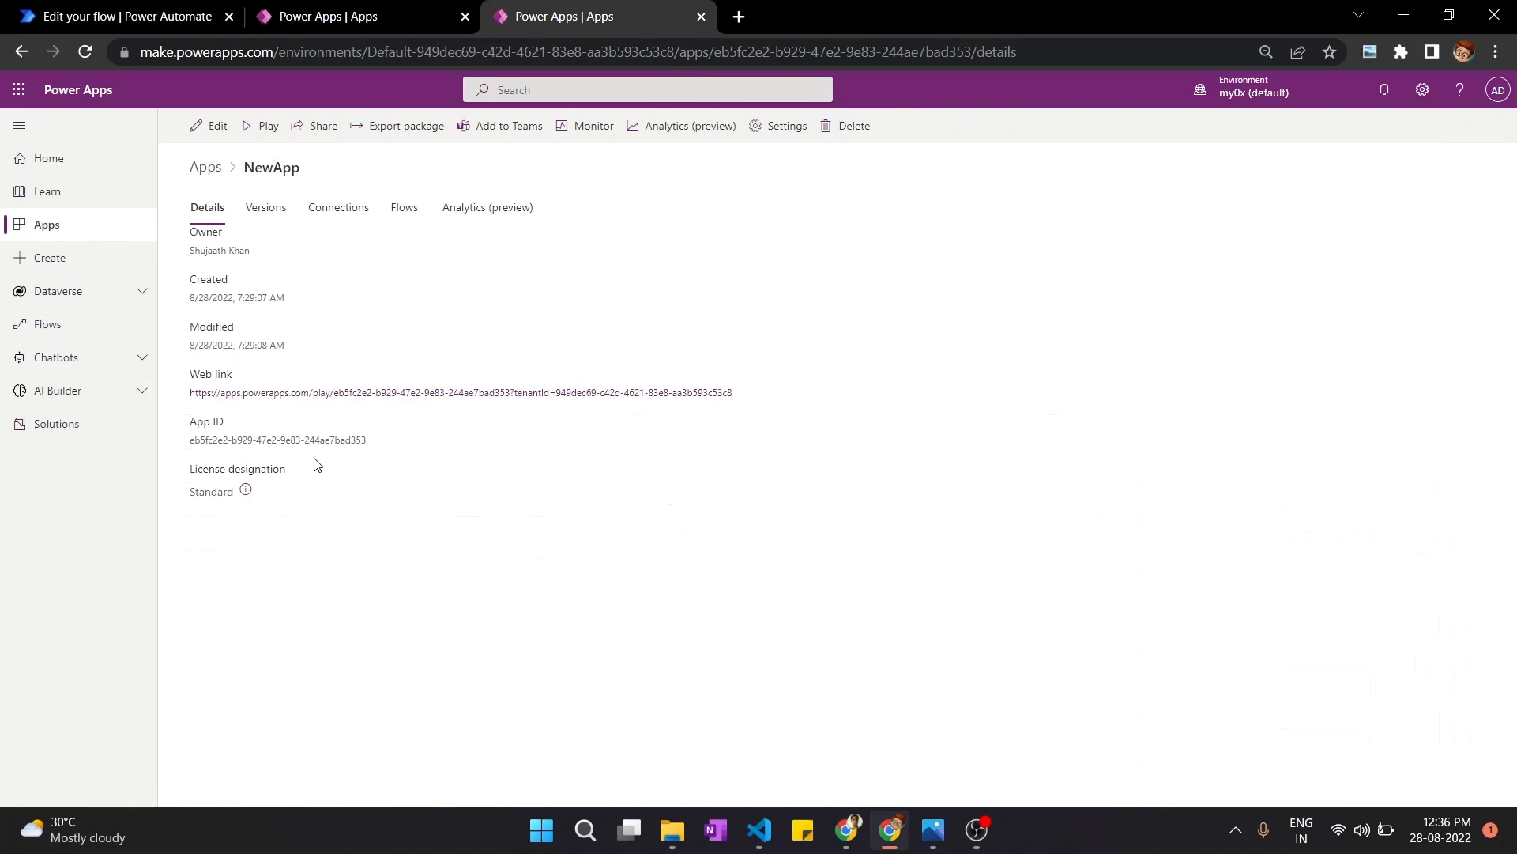
drag(382, 443, 191, 443)
key(ctrl+c)
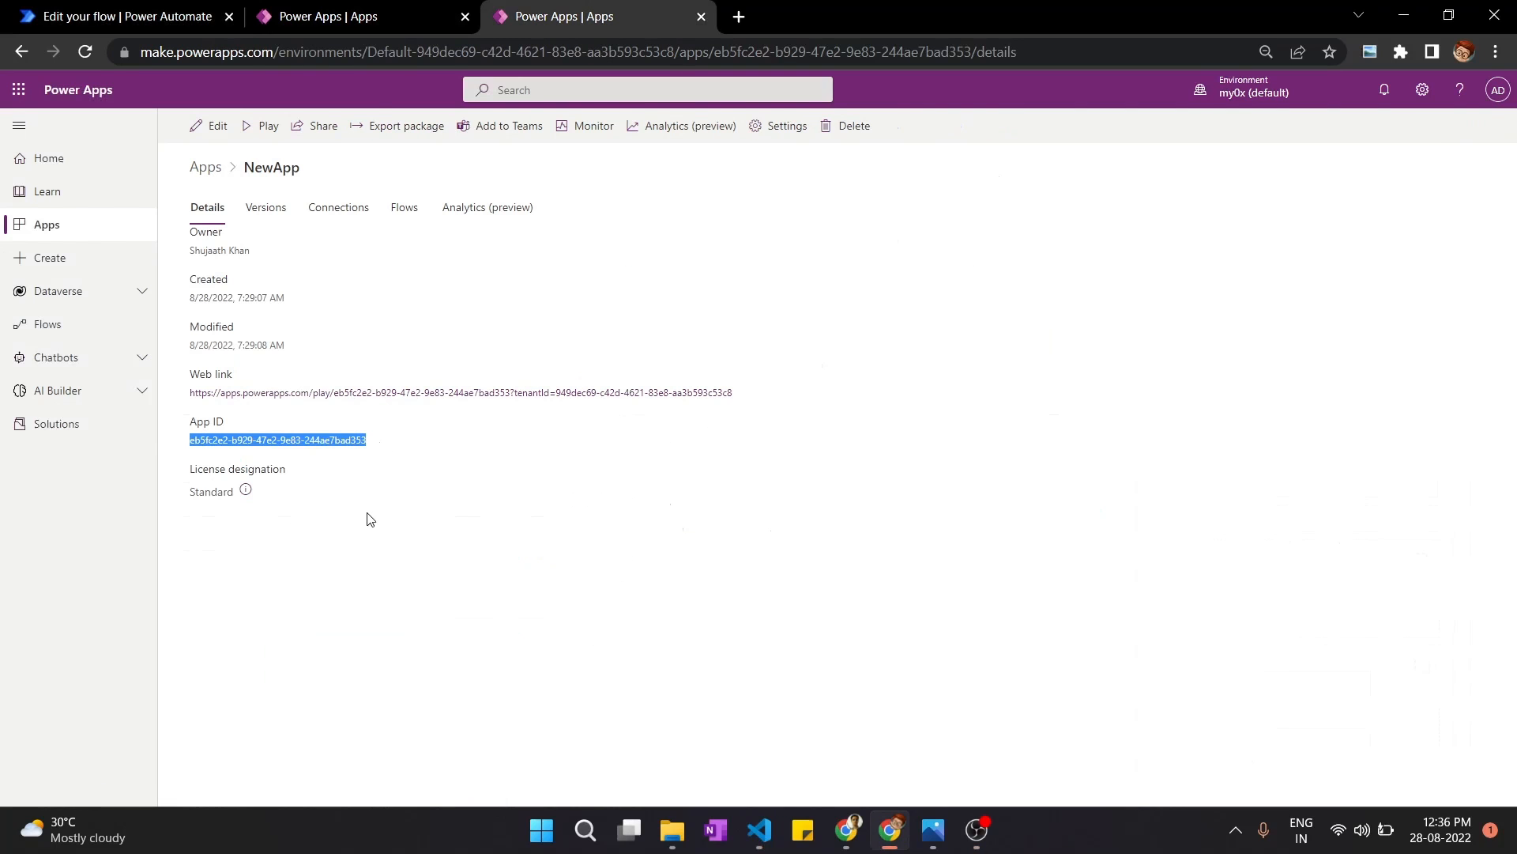
key(ctrl+1)
key(ctrl+v)
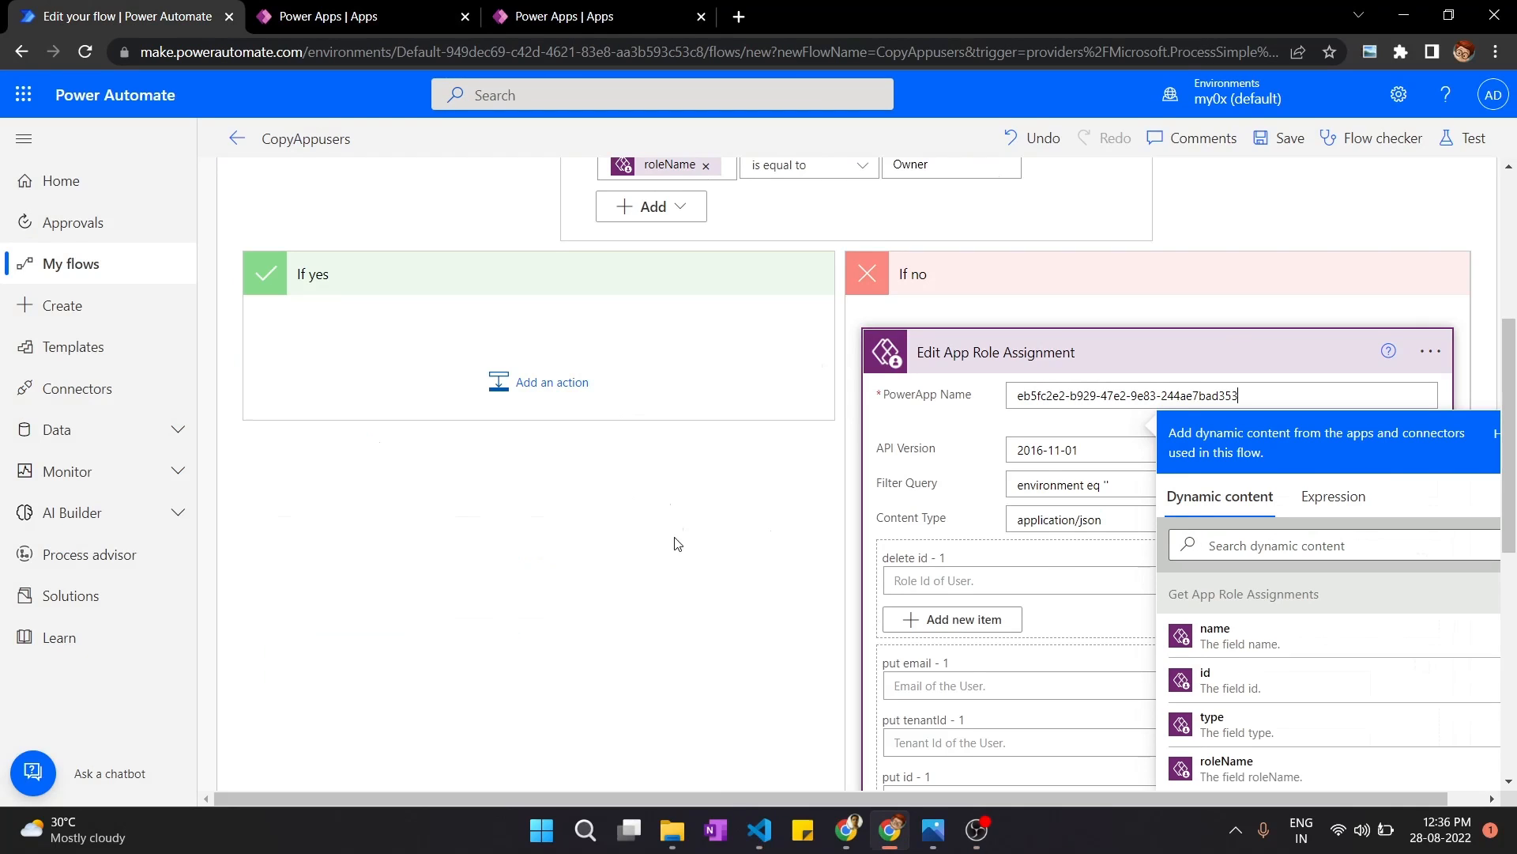
Step: Copy the environment ID from NewApp's web address and insert it between the quotes of the Filter Query in Edit App Role Assignment
scroll(644, 560, down, 2)
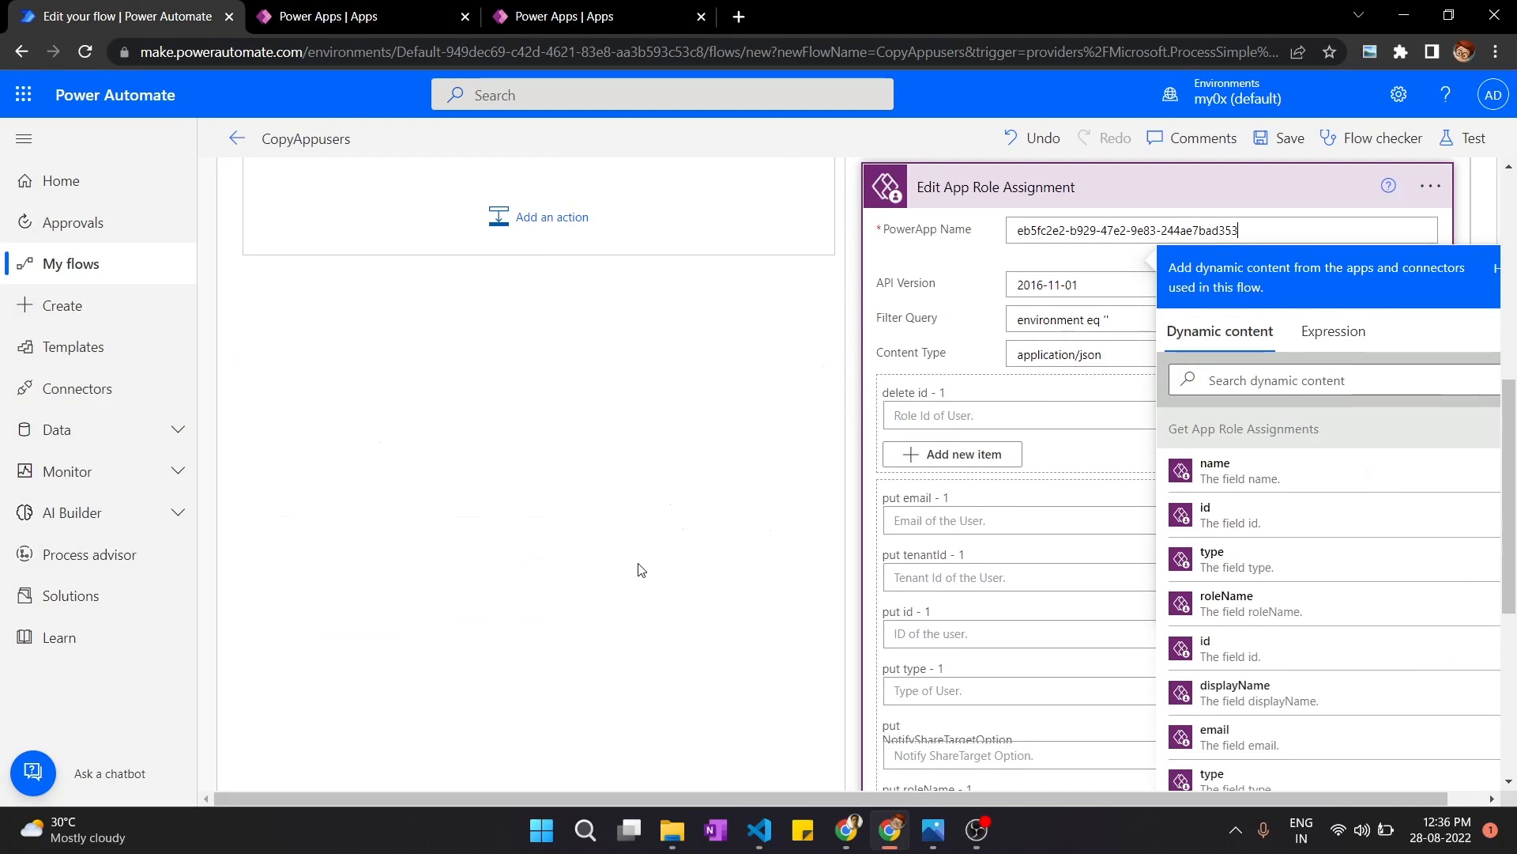
click(1108, 320)
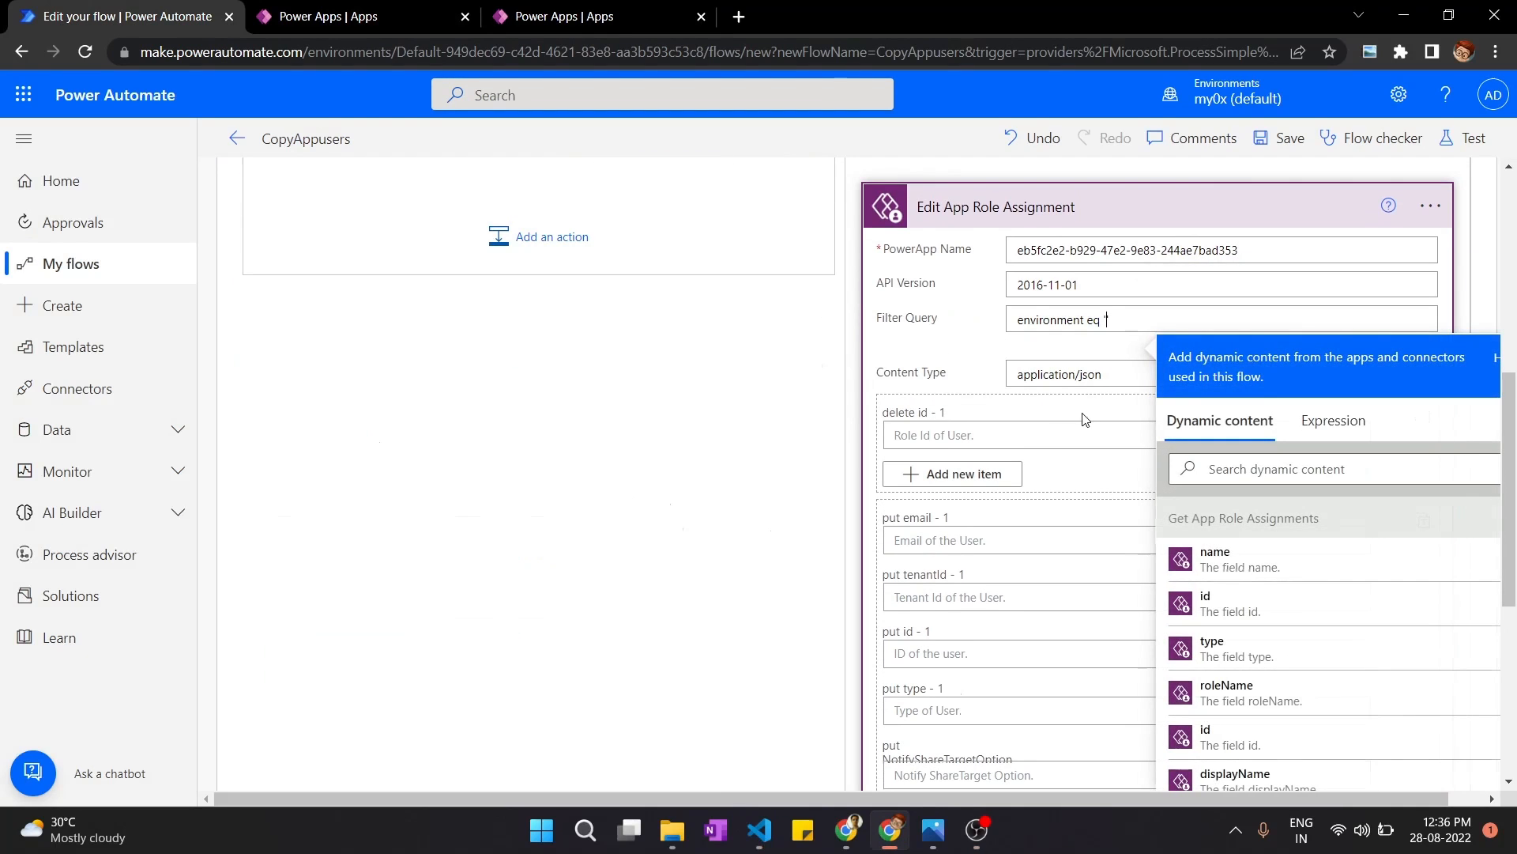
click(639, 10)
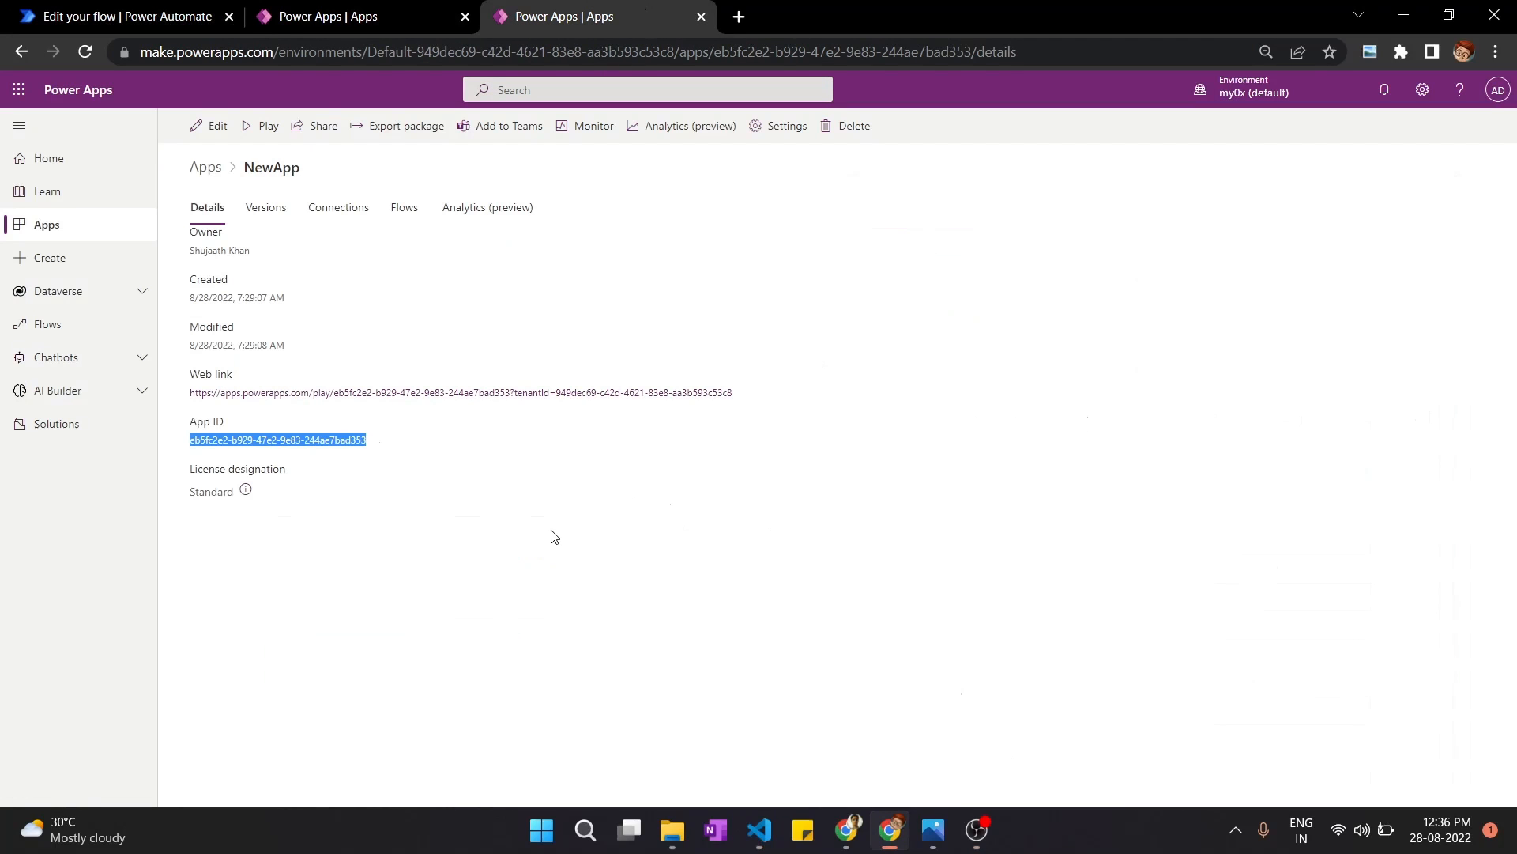
click(376, 59)
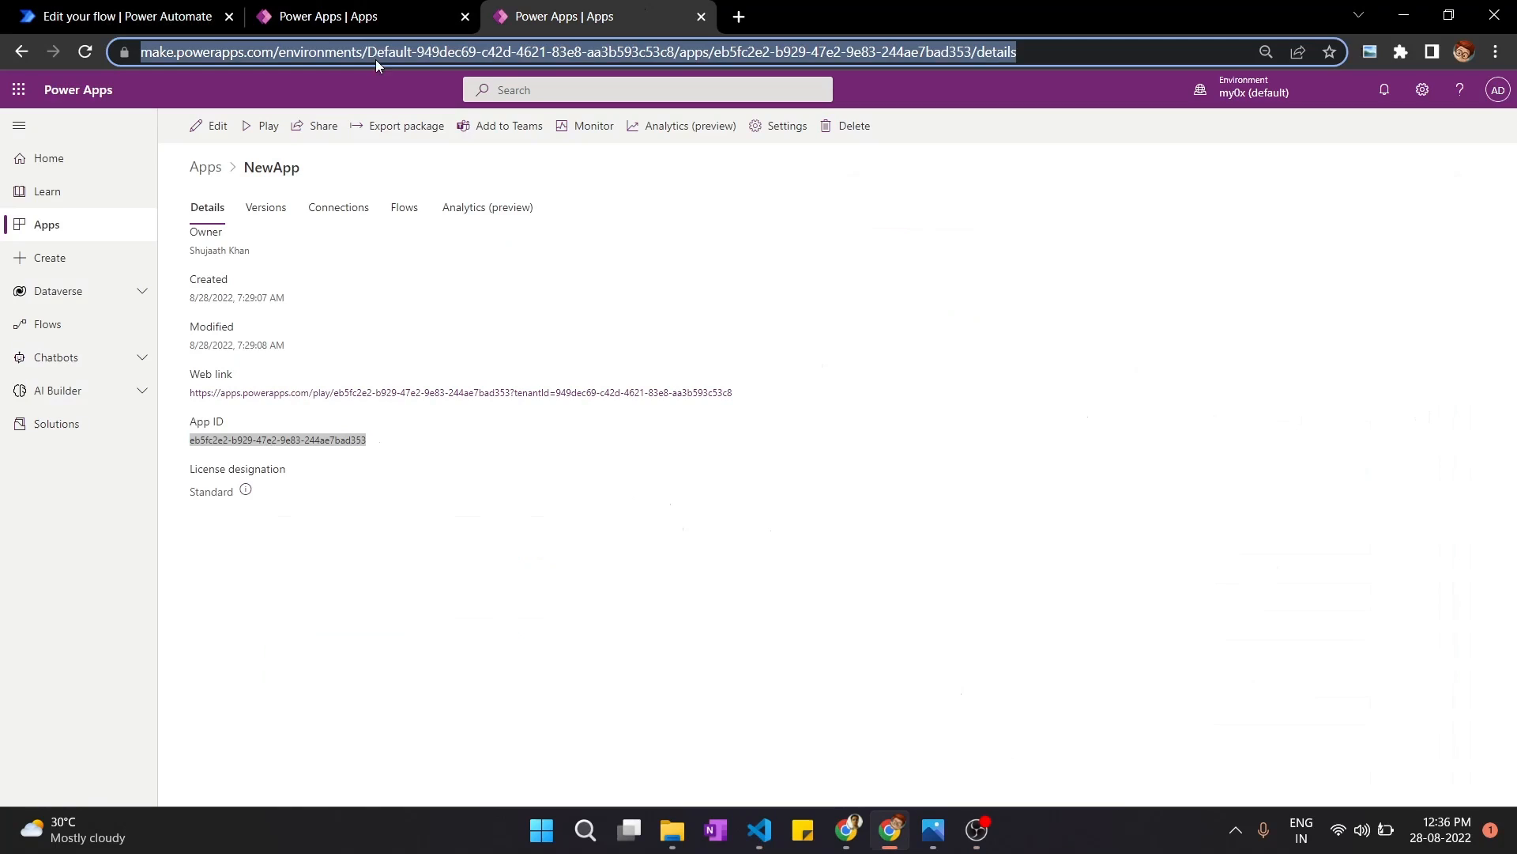
click(441, 53)
drag(412, 53, 716, 49)
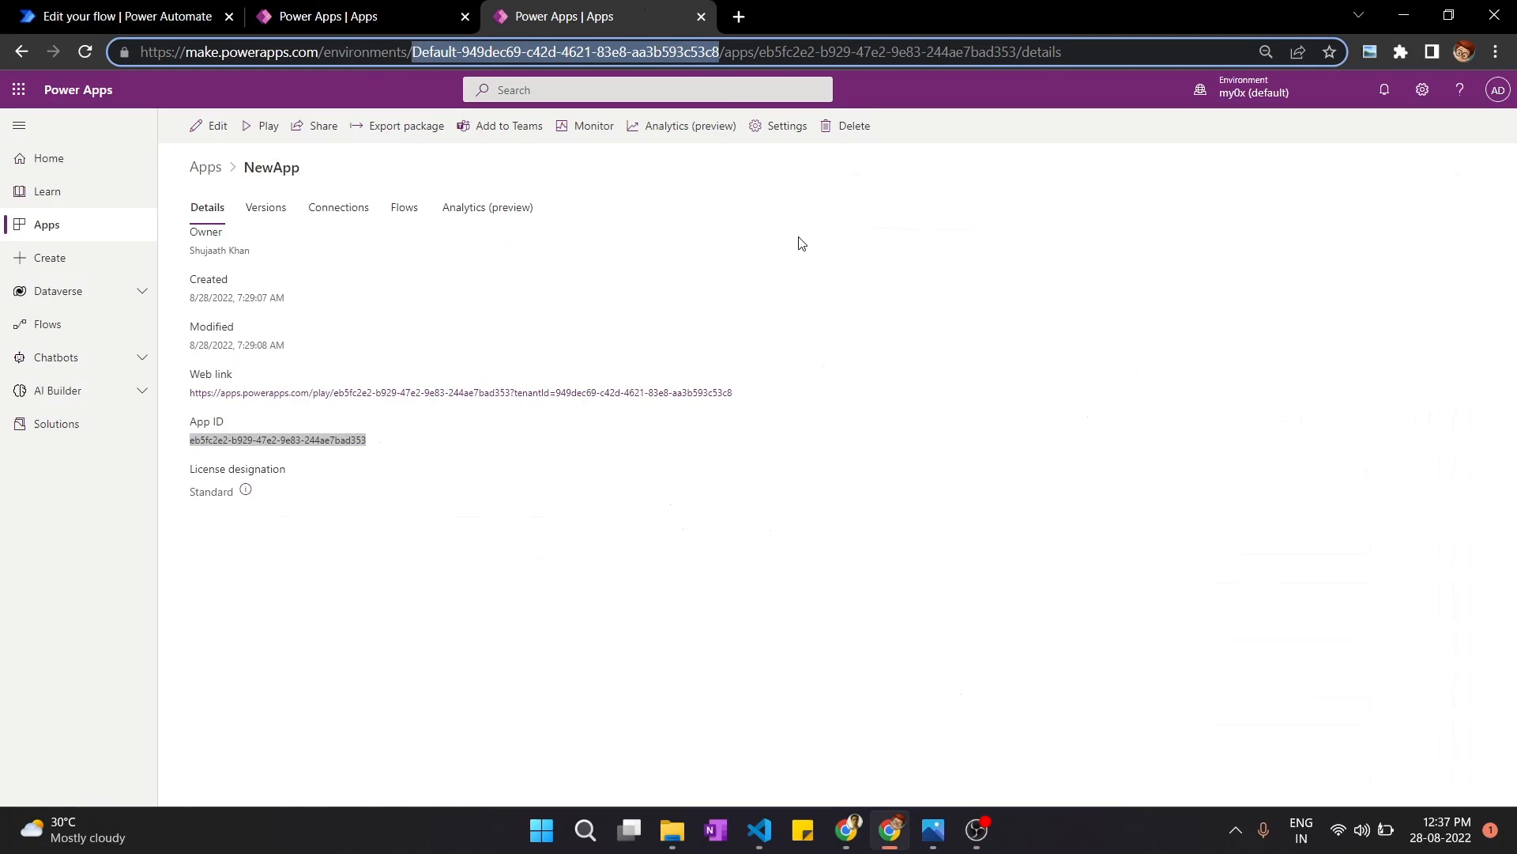
click(127, 16)
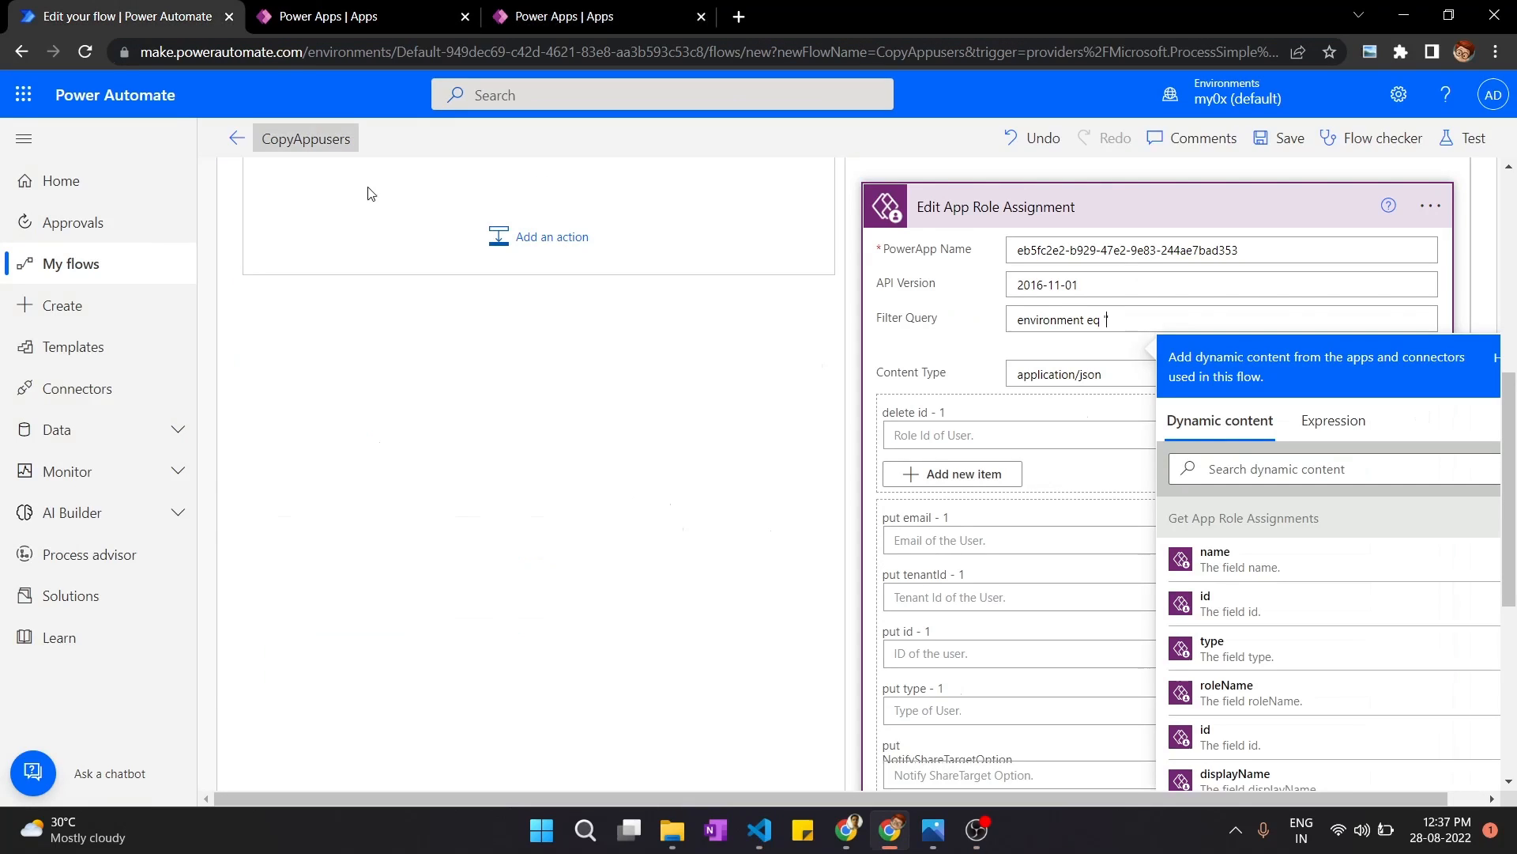
text(Default-949dec69-c42d-4621-83e8-aa3b593c53c8)
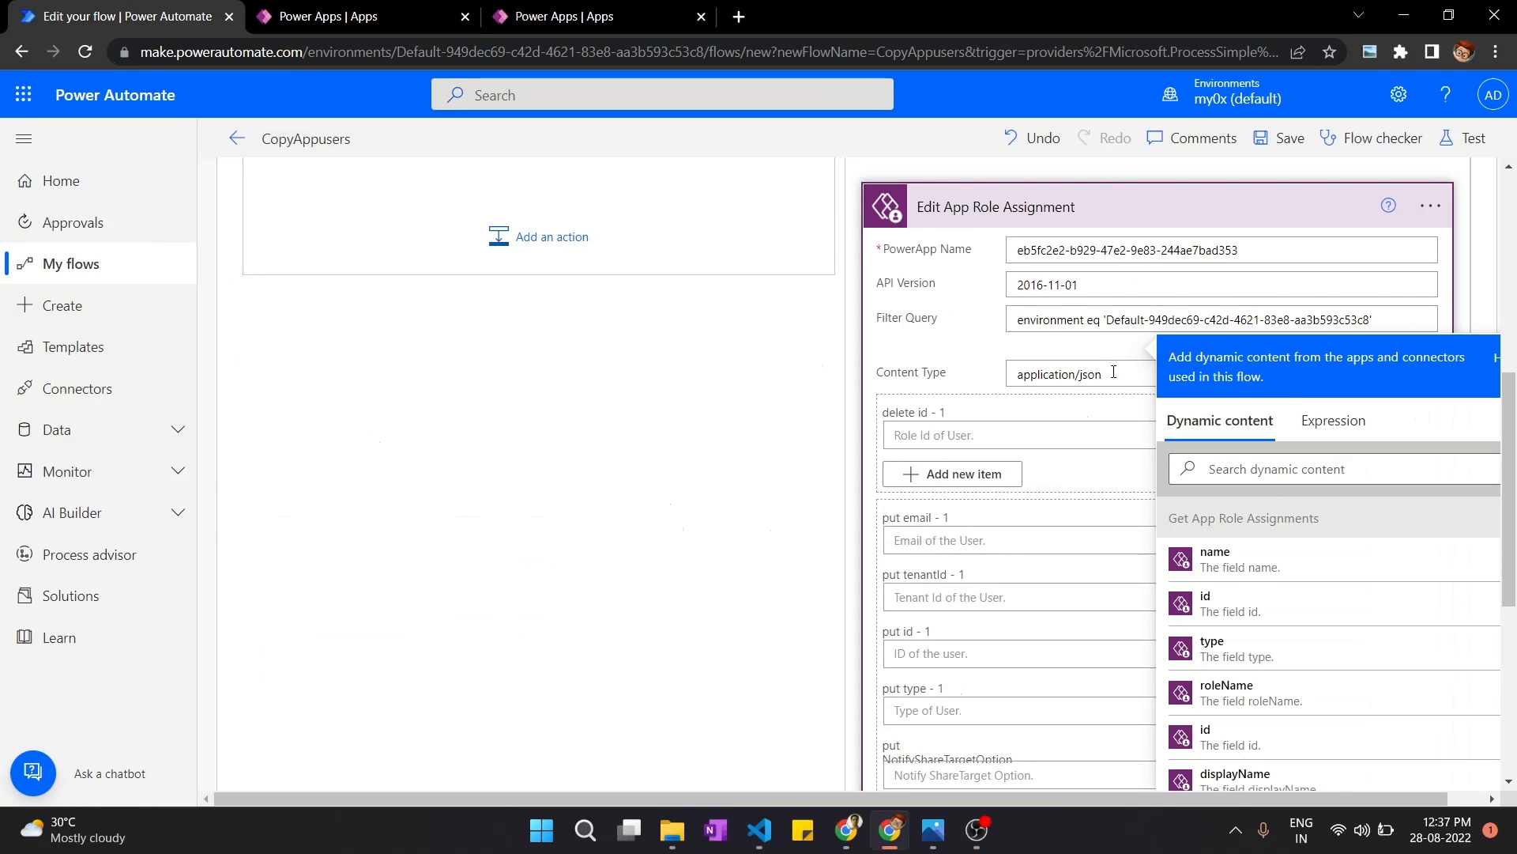
click(1115, 369)
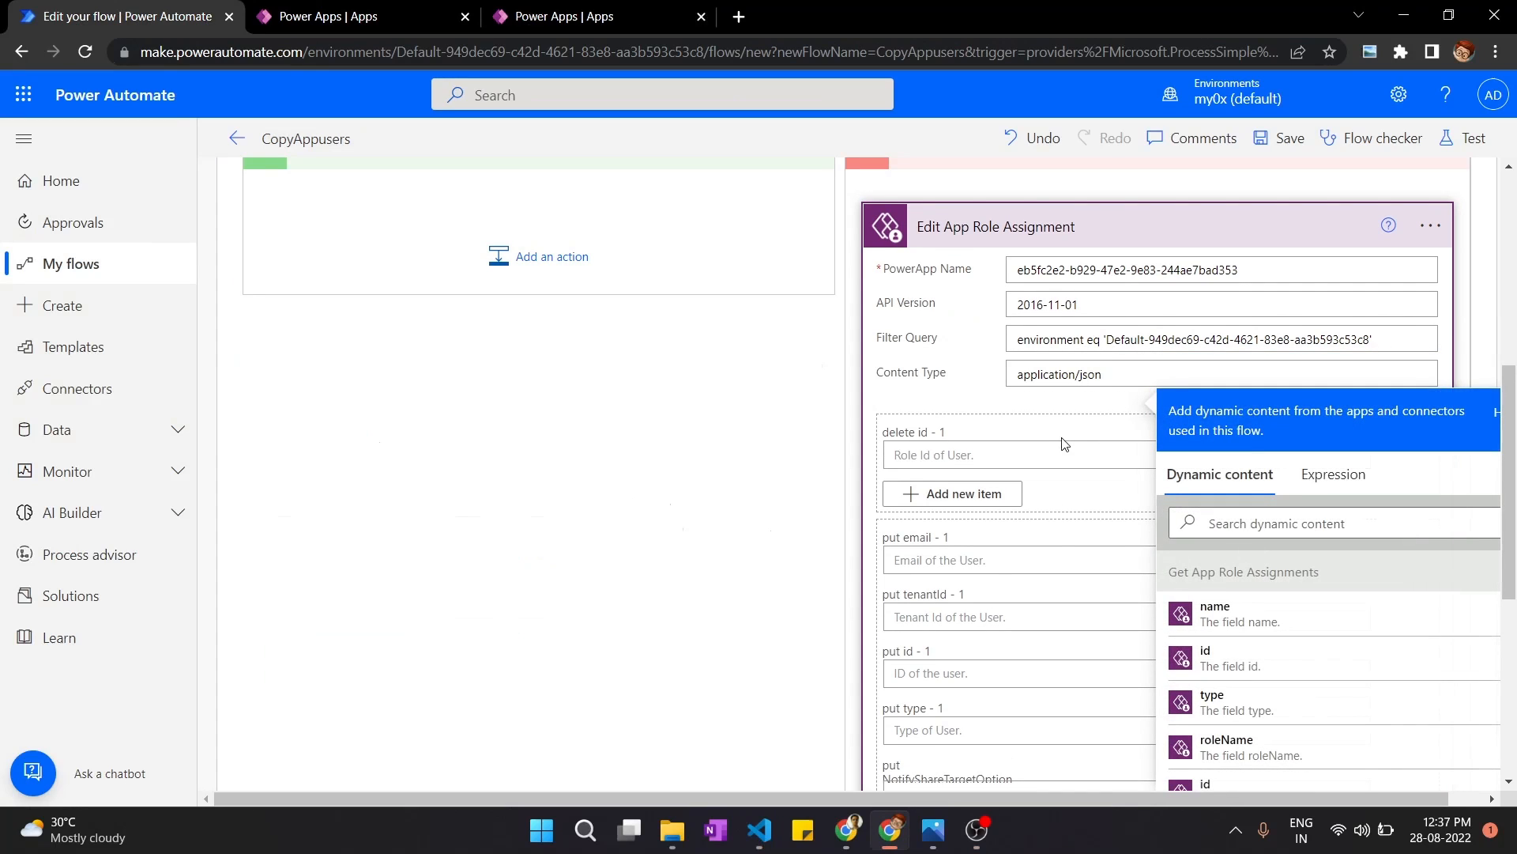
Step: Check the environment ID in the Filter Query against the one in NewApp's Power Apps web address
click(1114, 363)
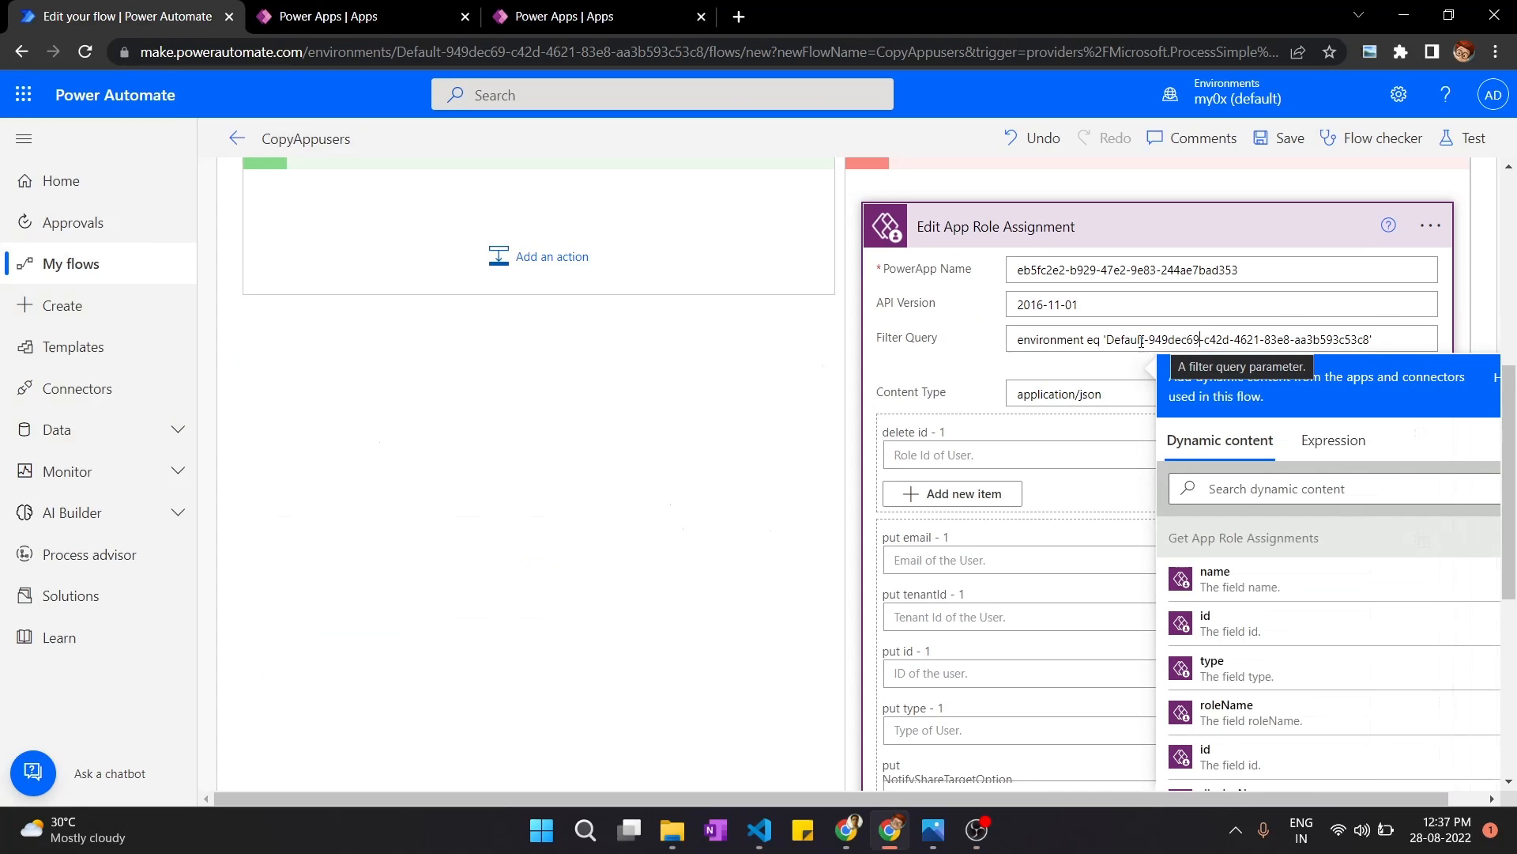
click(565, 16)
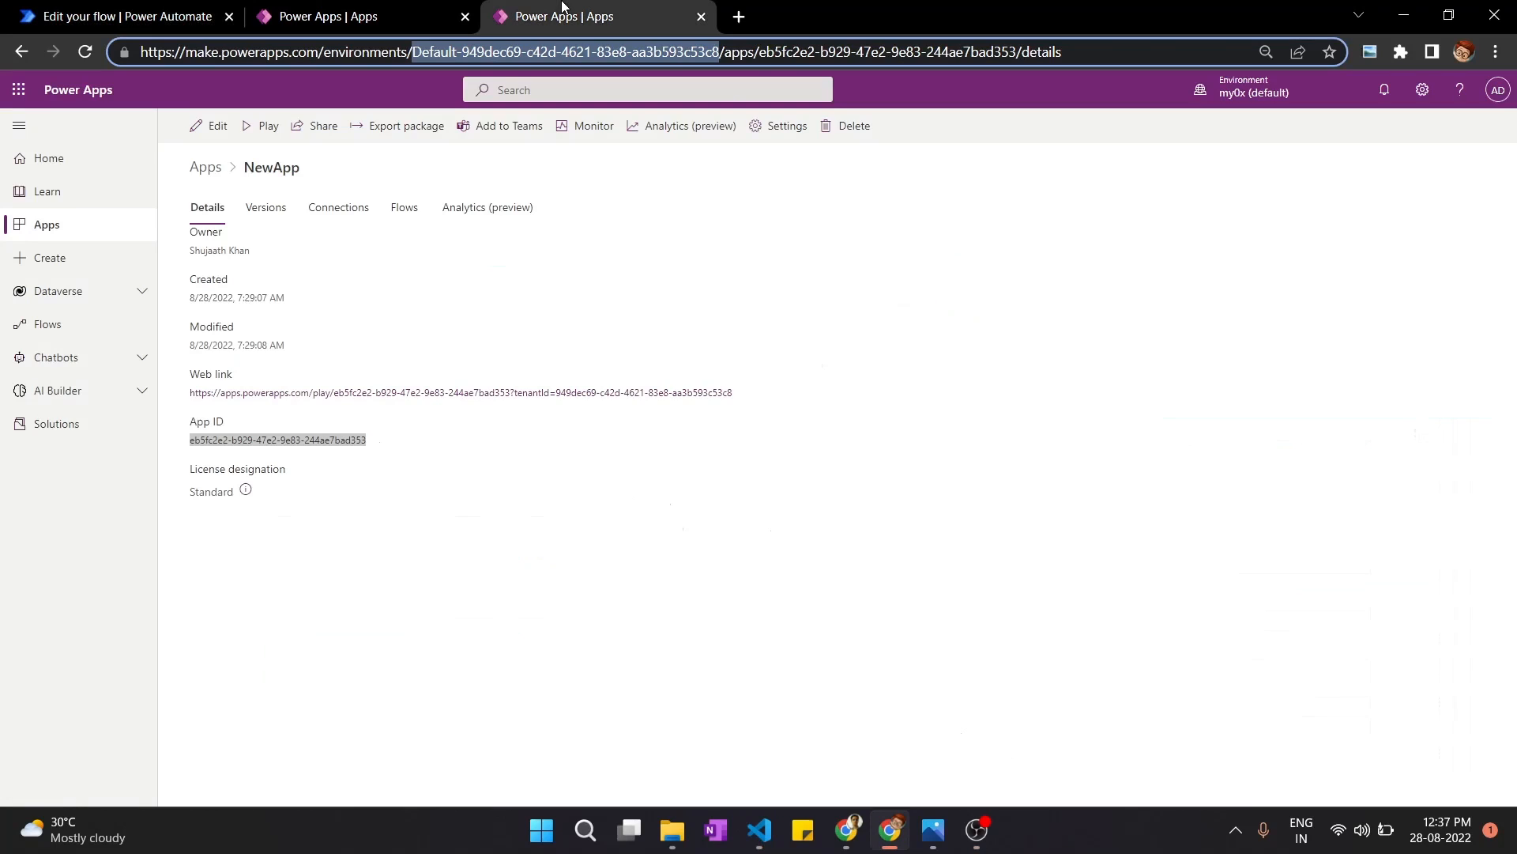
click(445, 480)
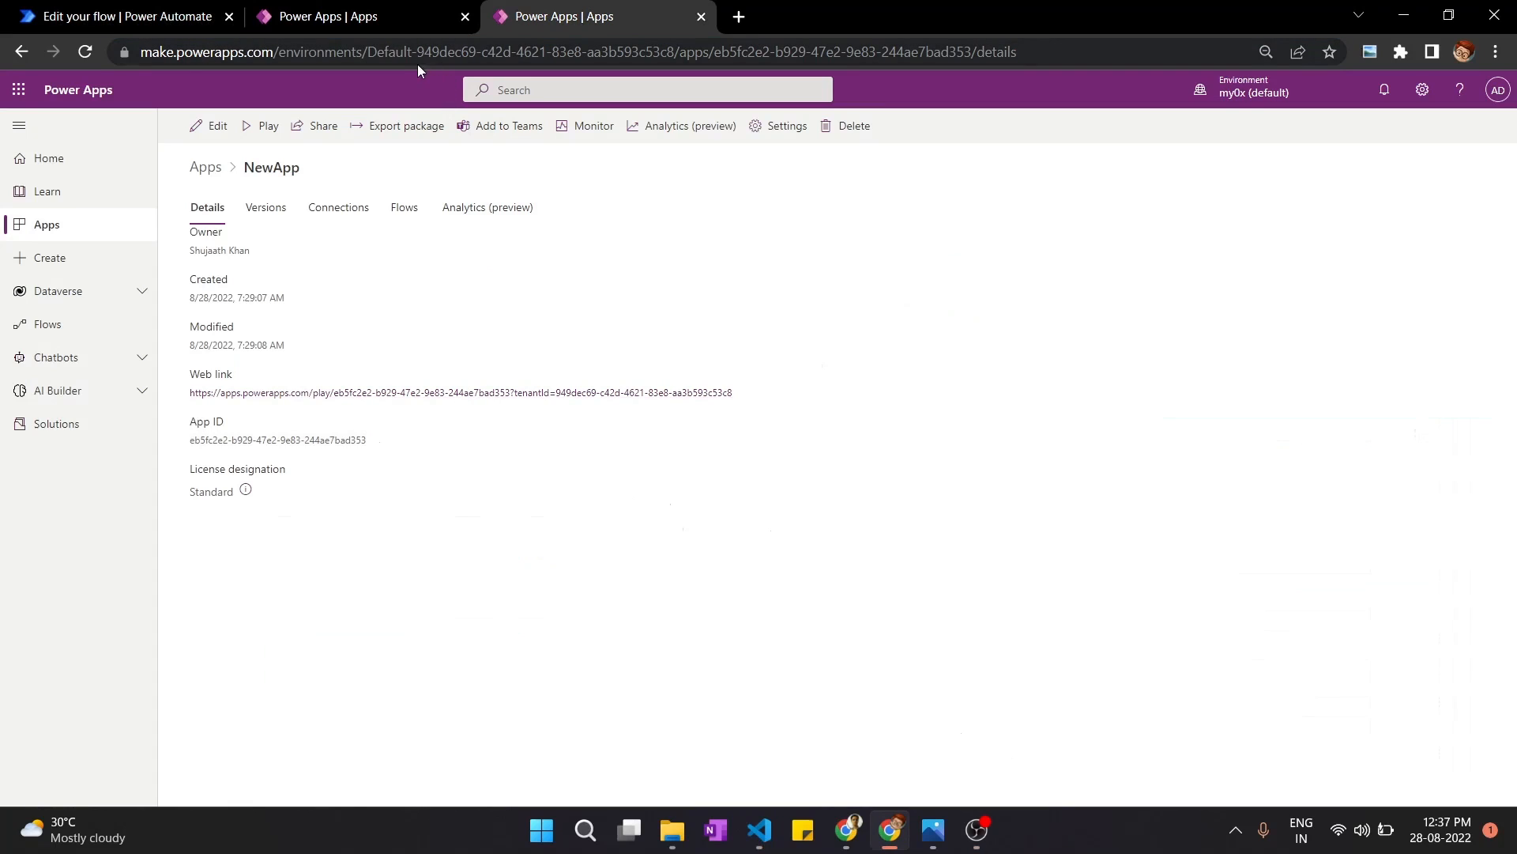
drag(368, 51, 676, 51)
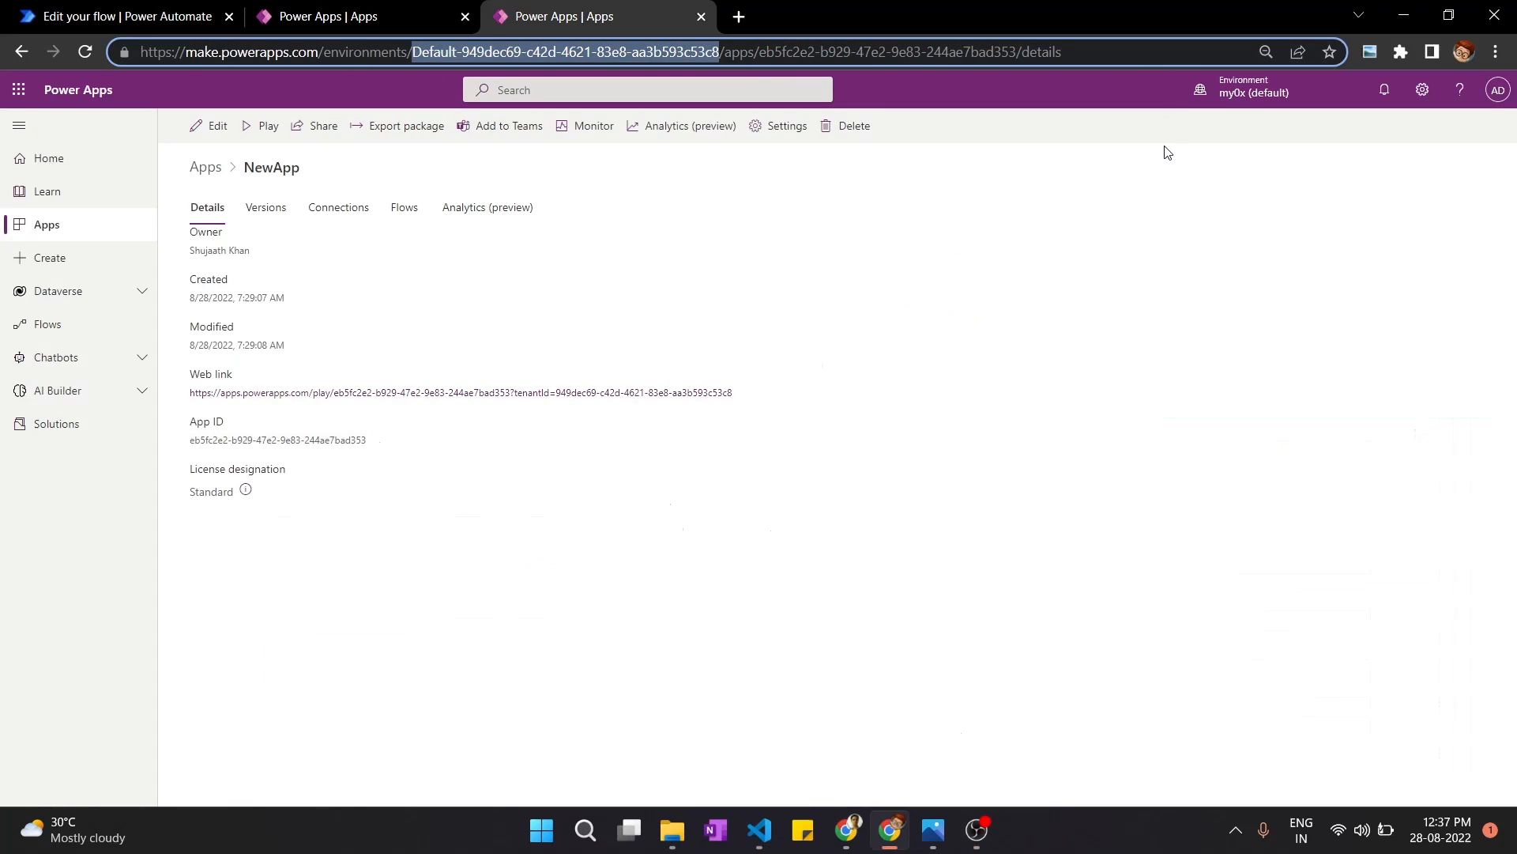
click(1423, 89)
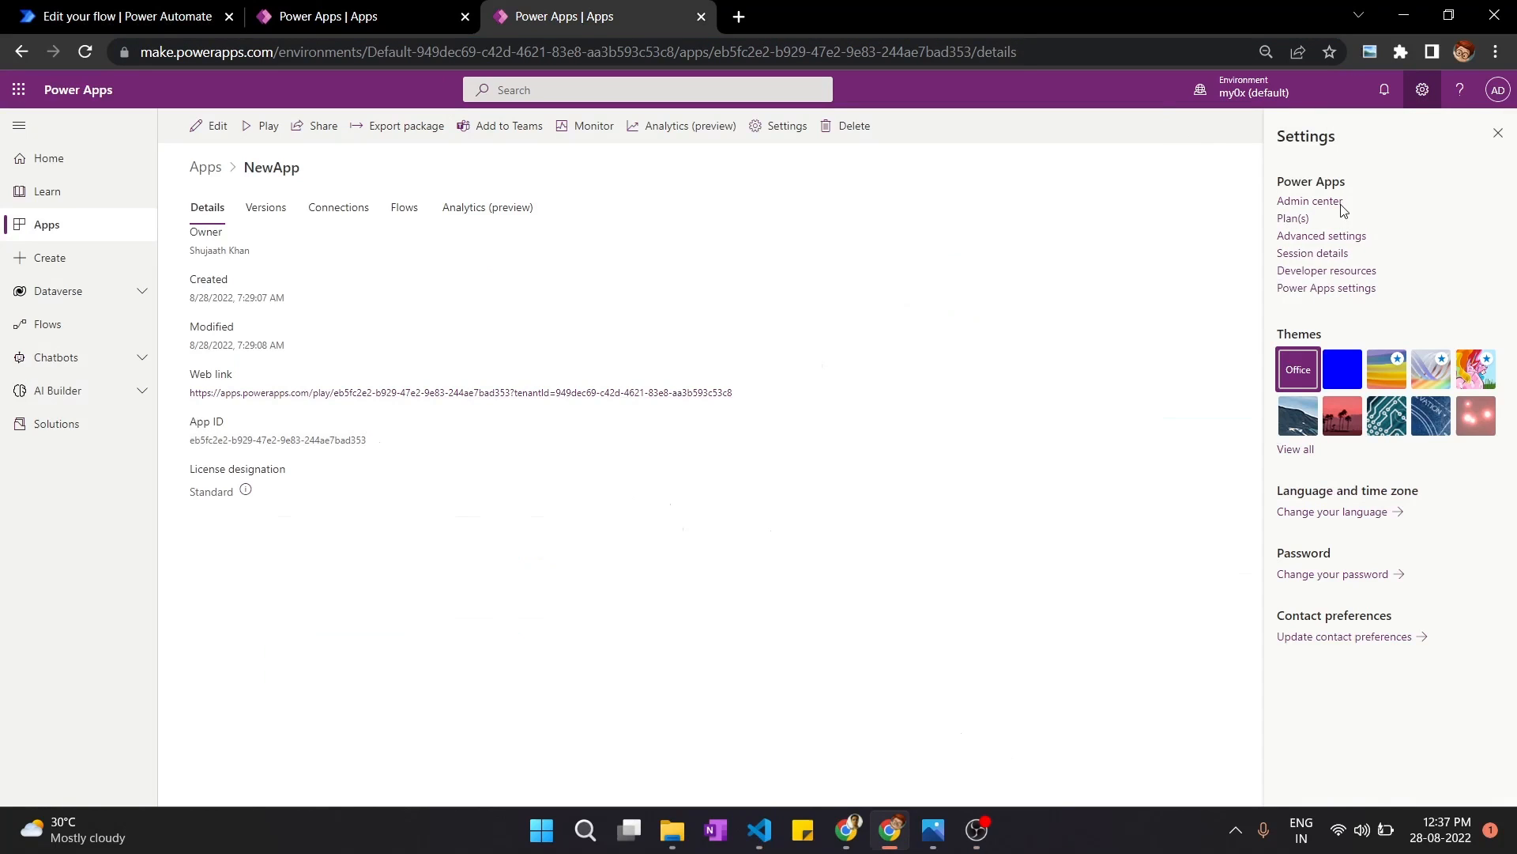
click(1498, 133)
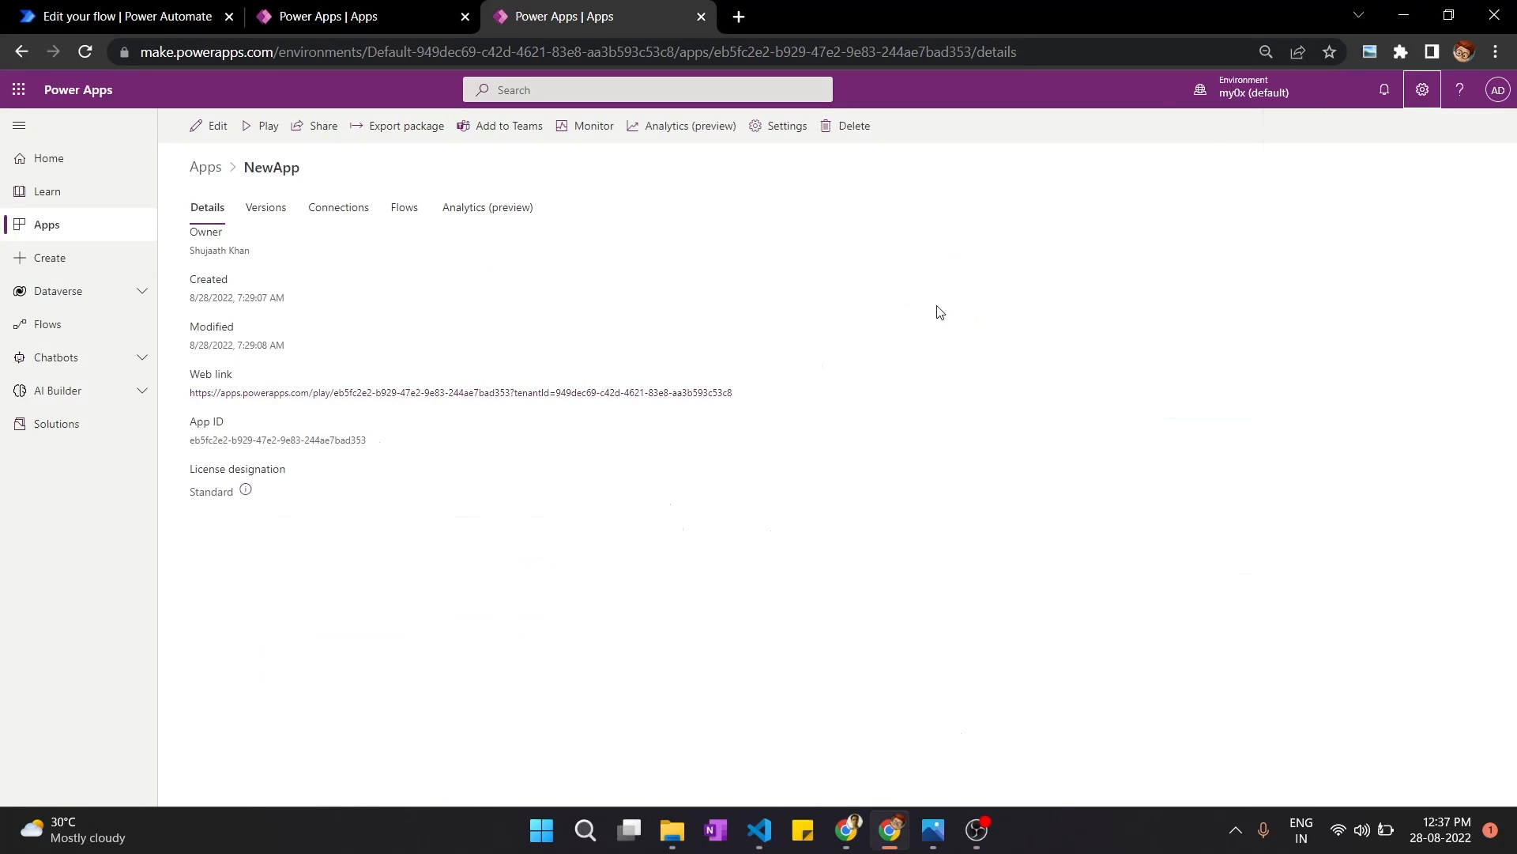
click(76, 8)
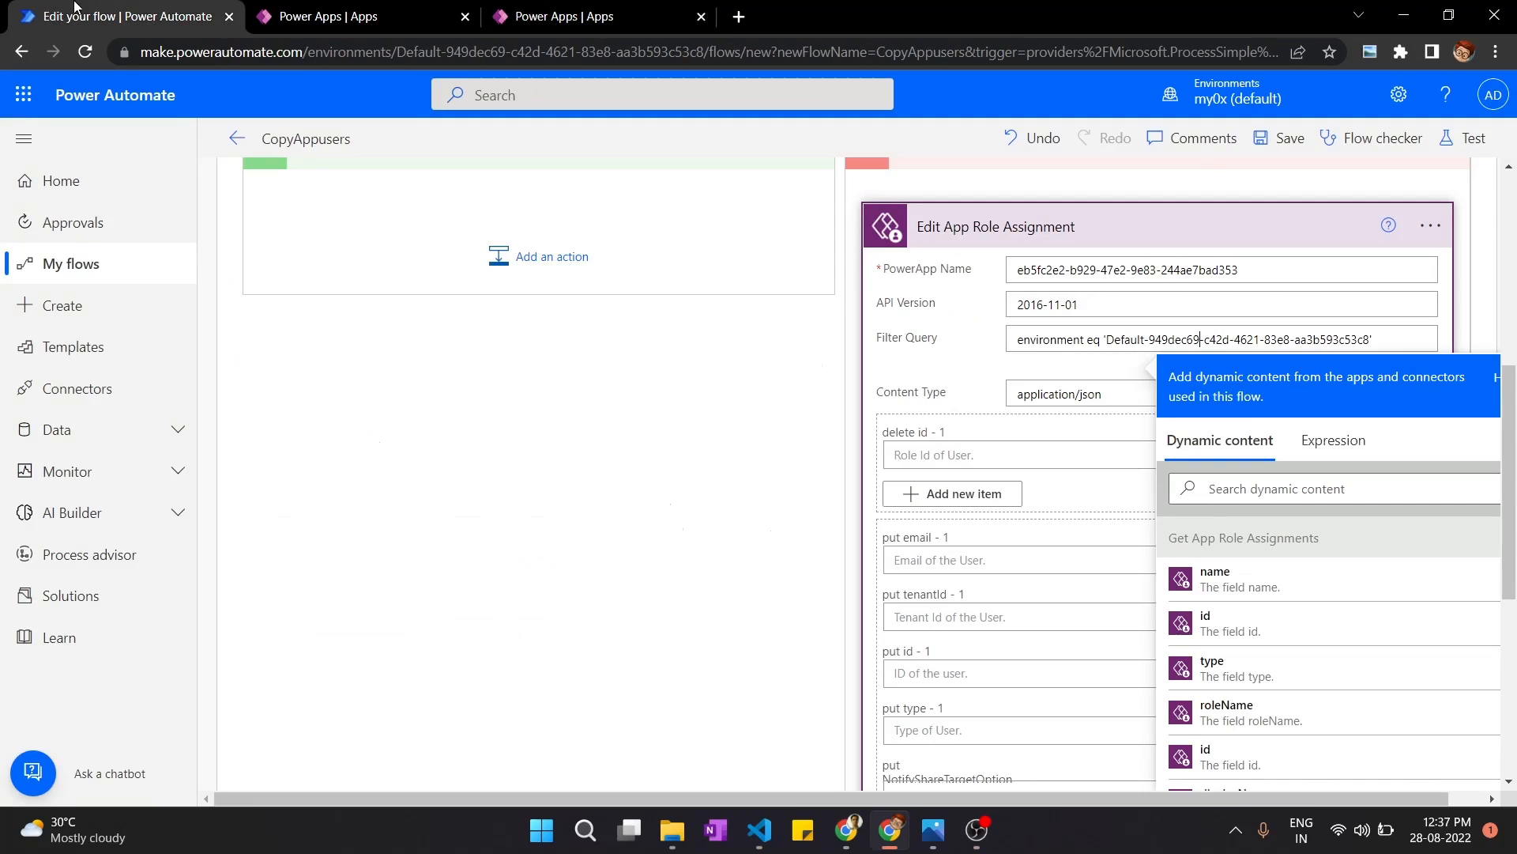
drag(664, 799, 702, 799)
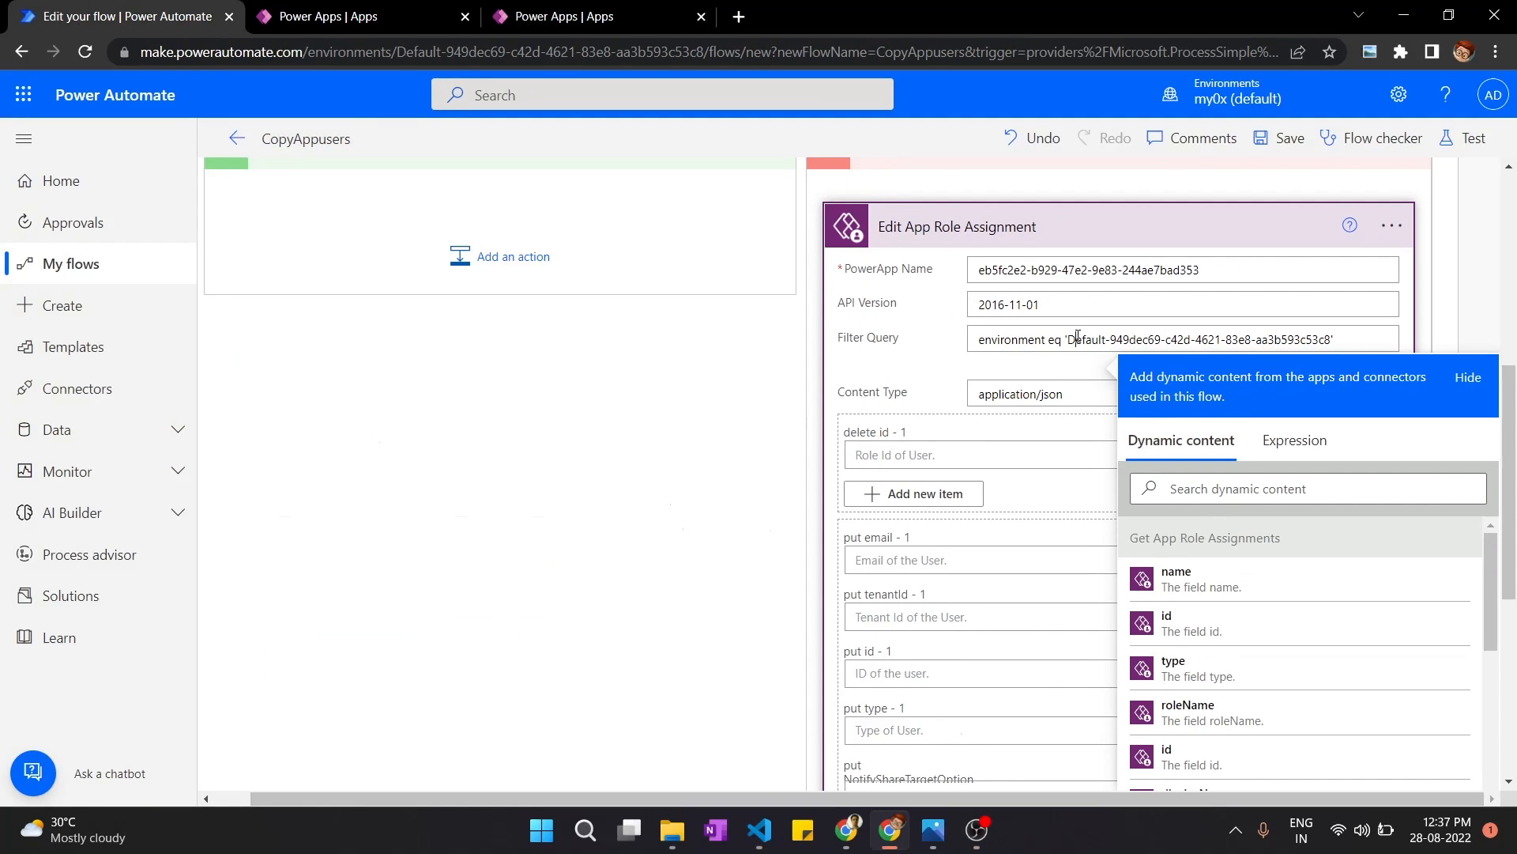
click(698, 485)
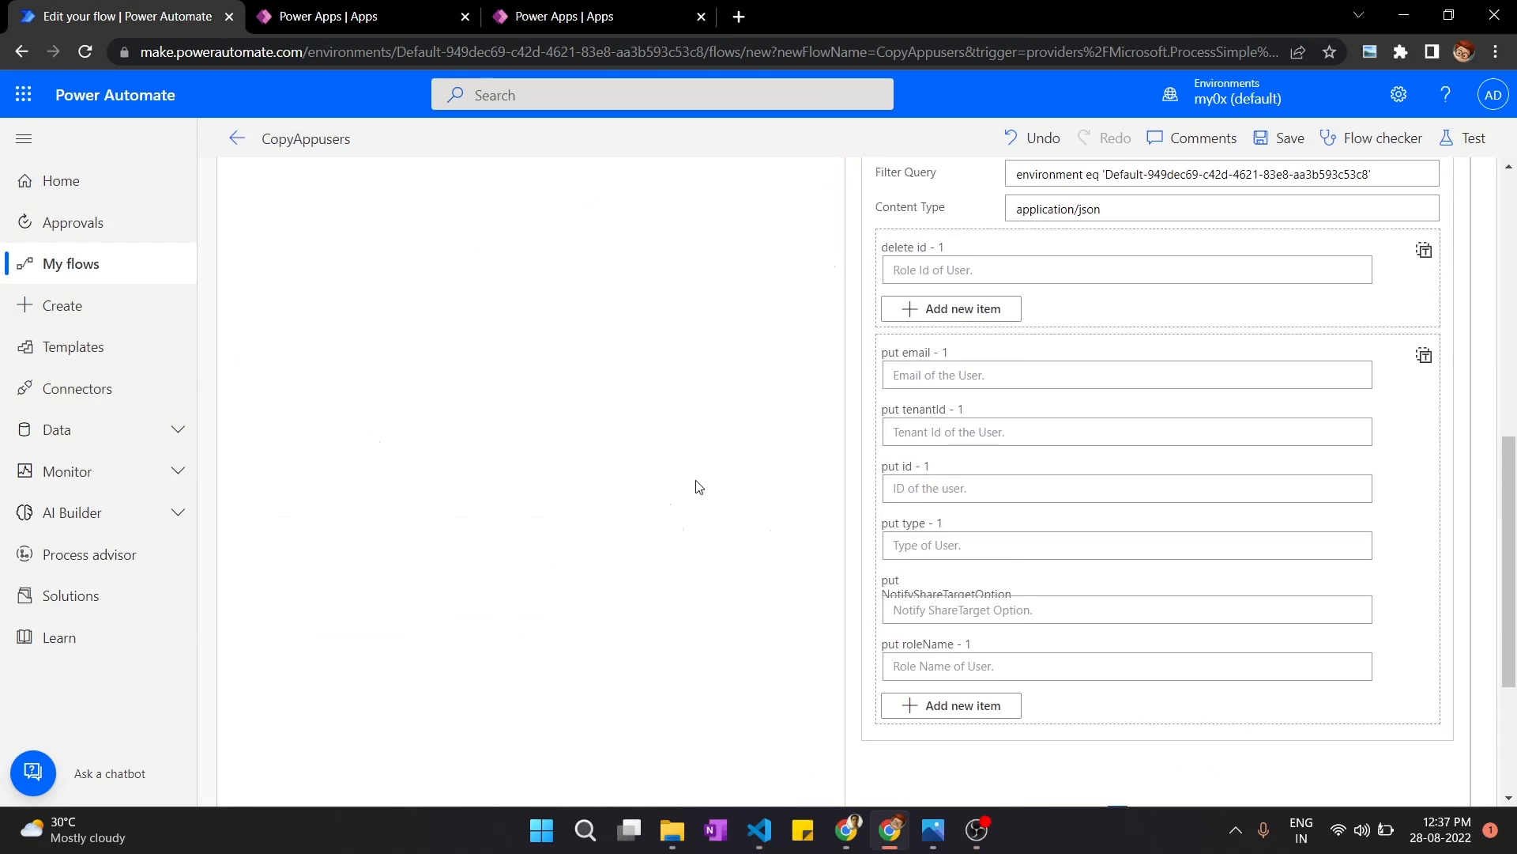
Step: Review the user fields of Edit App Role Assignment, including put id and put type, to see which user details they need
scroll(698, 486, up, 4)
scroll(698, 486, down, 2)
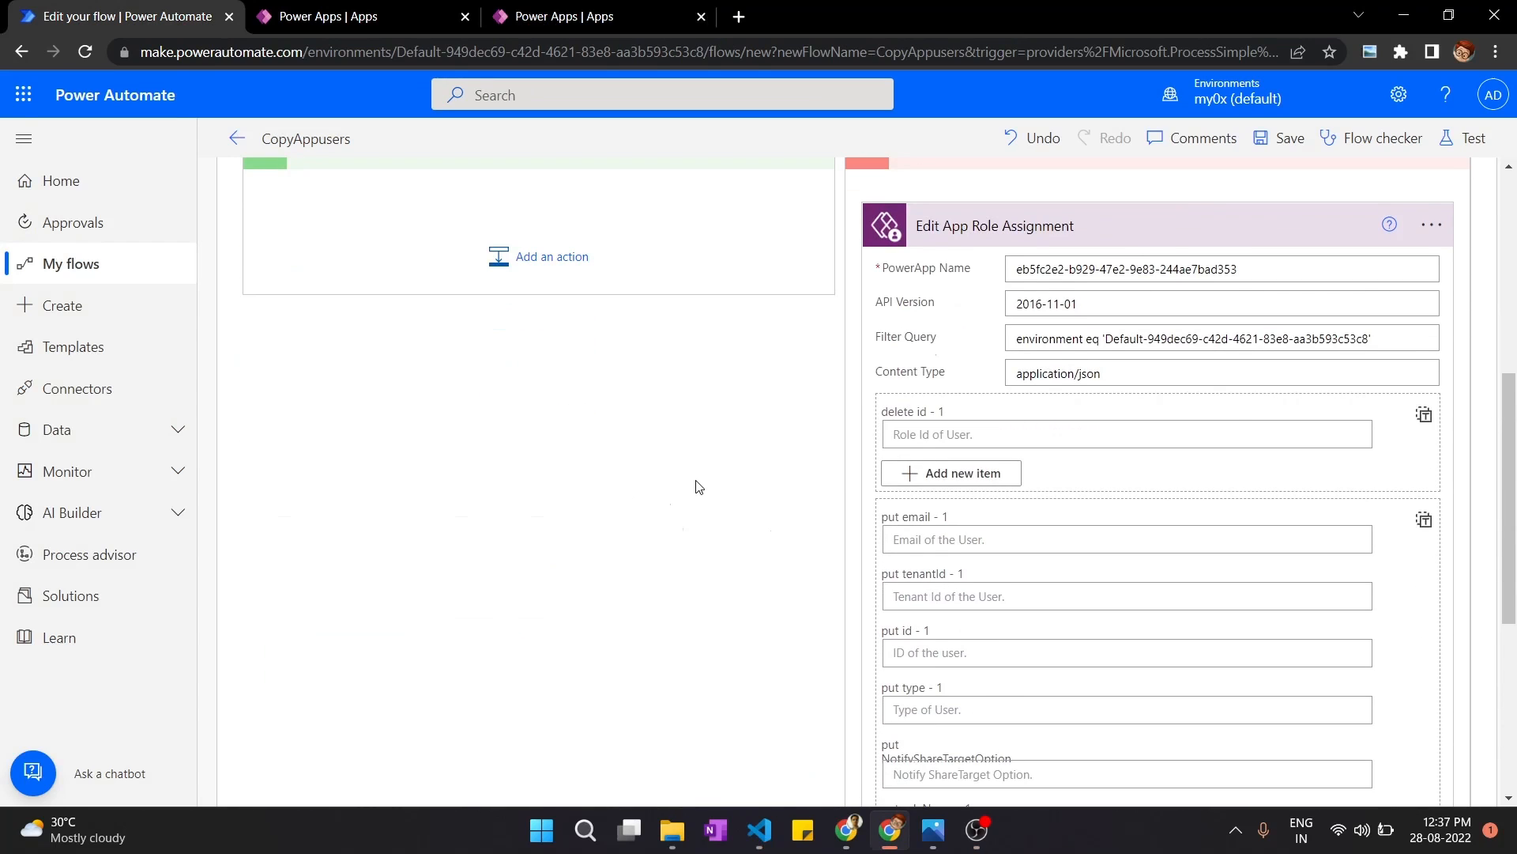
scroll(956, 518, down, 2)
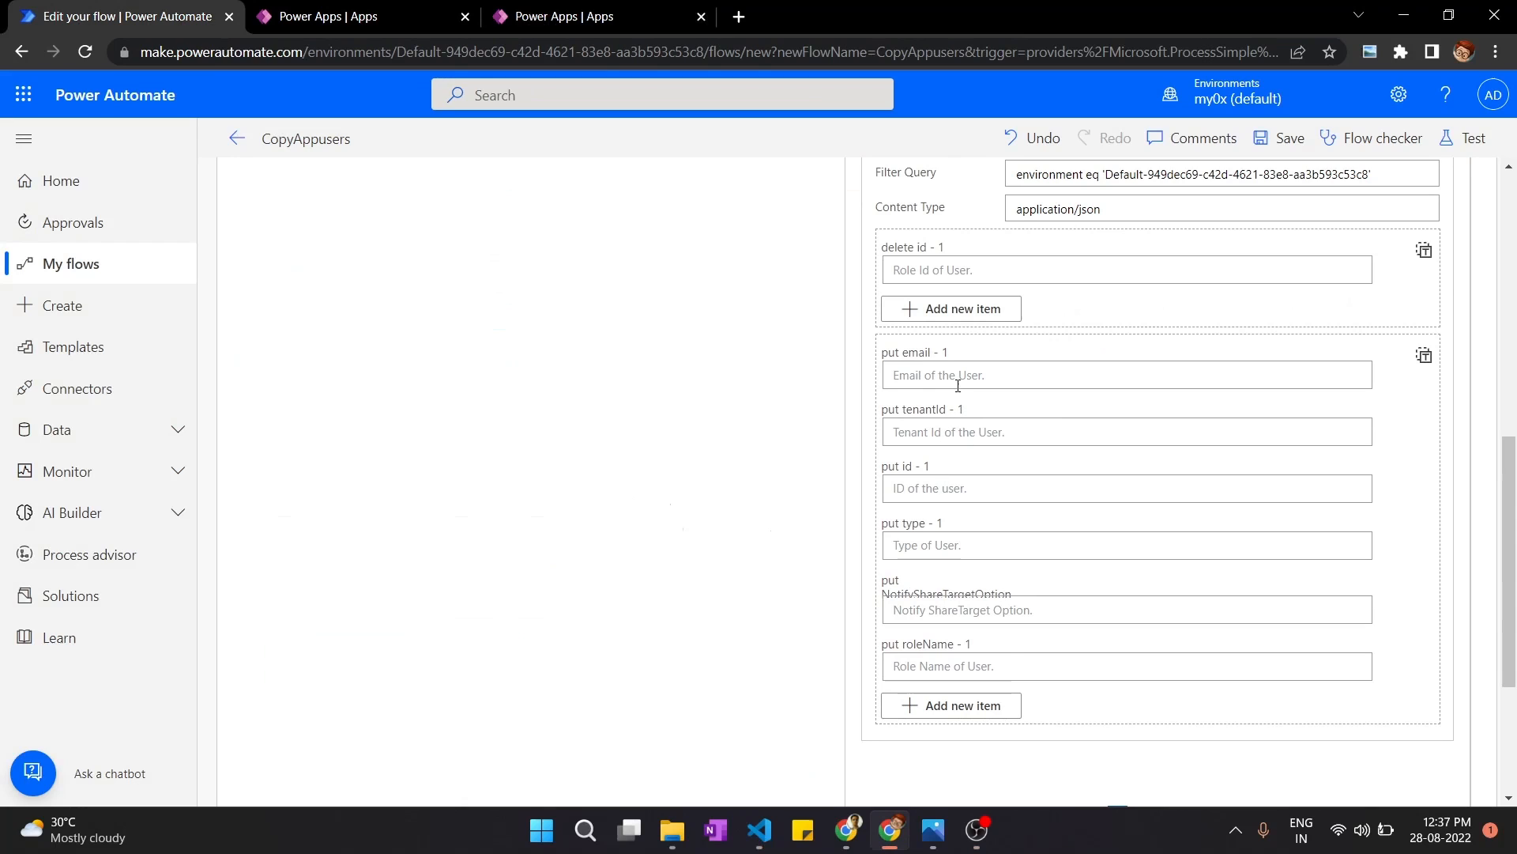
click(963, 496)
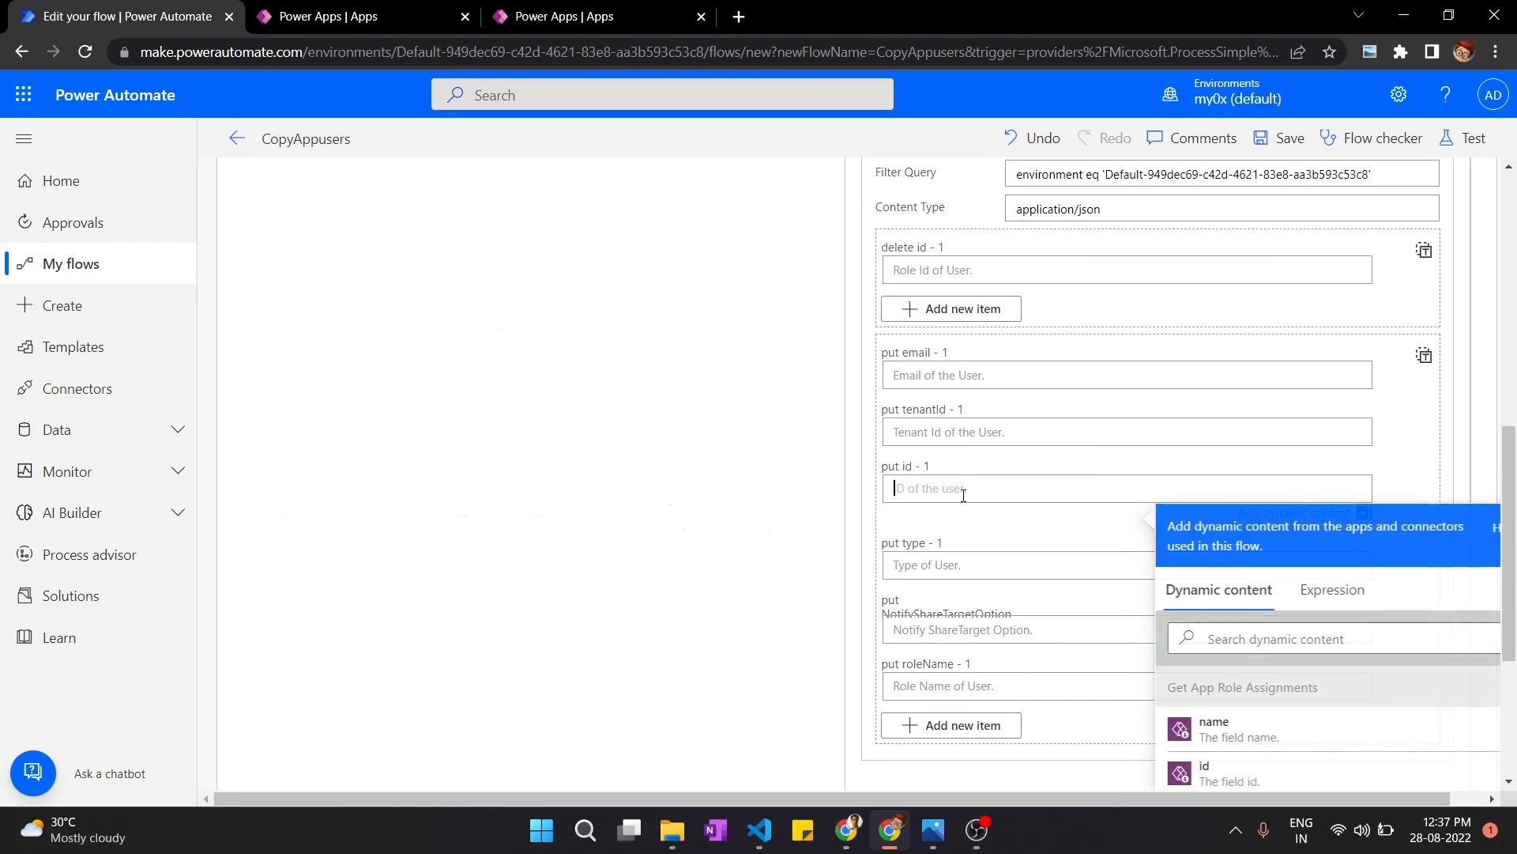
click(963, 566)
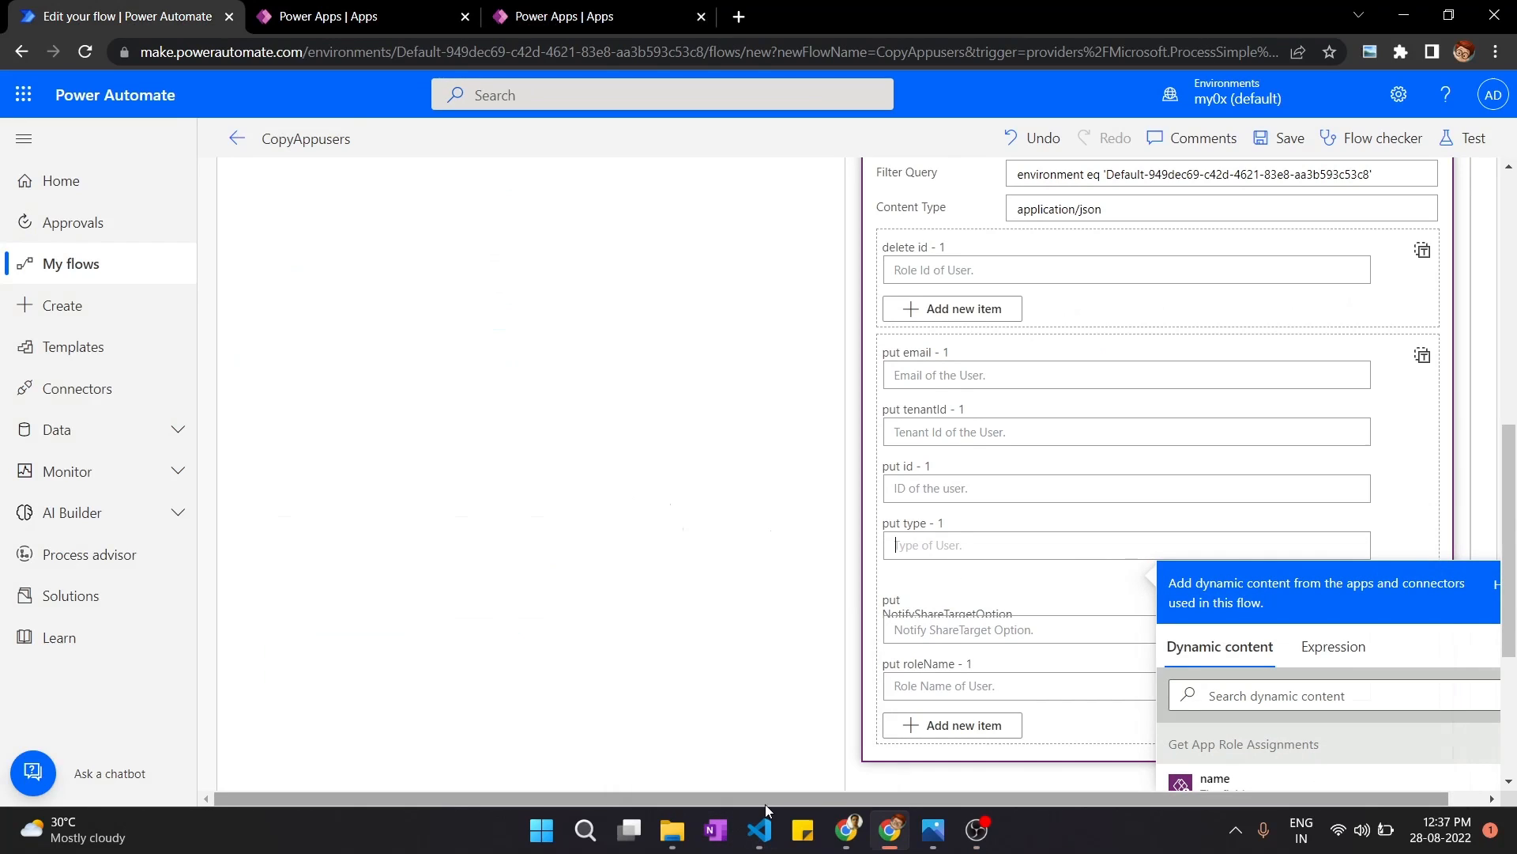
drag(924, 802, 1129, 803)
scroll(620, 580, up, 5)
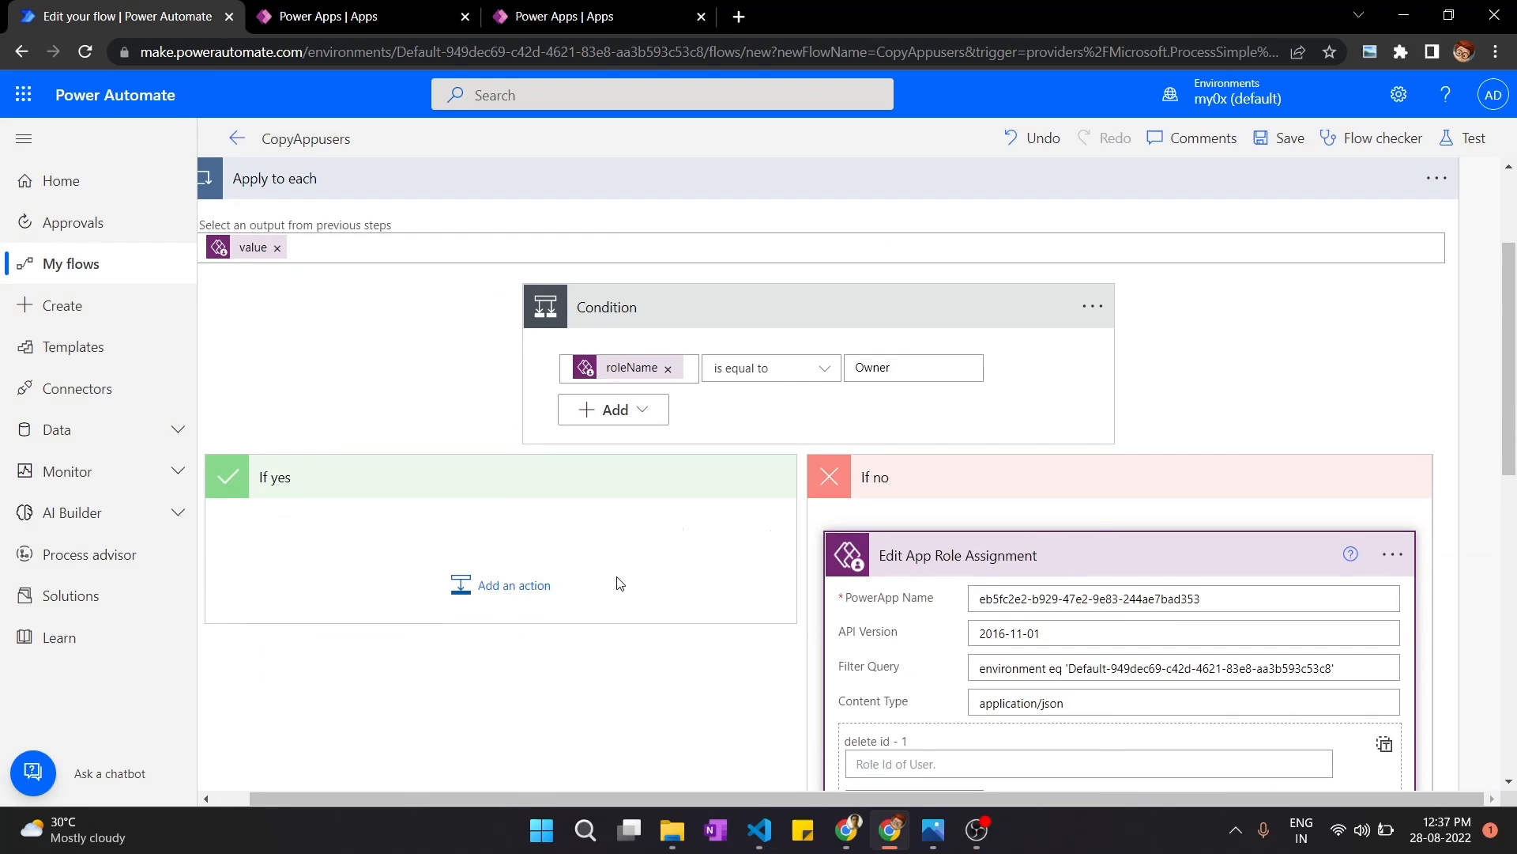
Step: Add the Office 365 Users action Get user profile (V2) after Edit App Role Assignment in the If no branch
click(1091, 560)
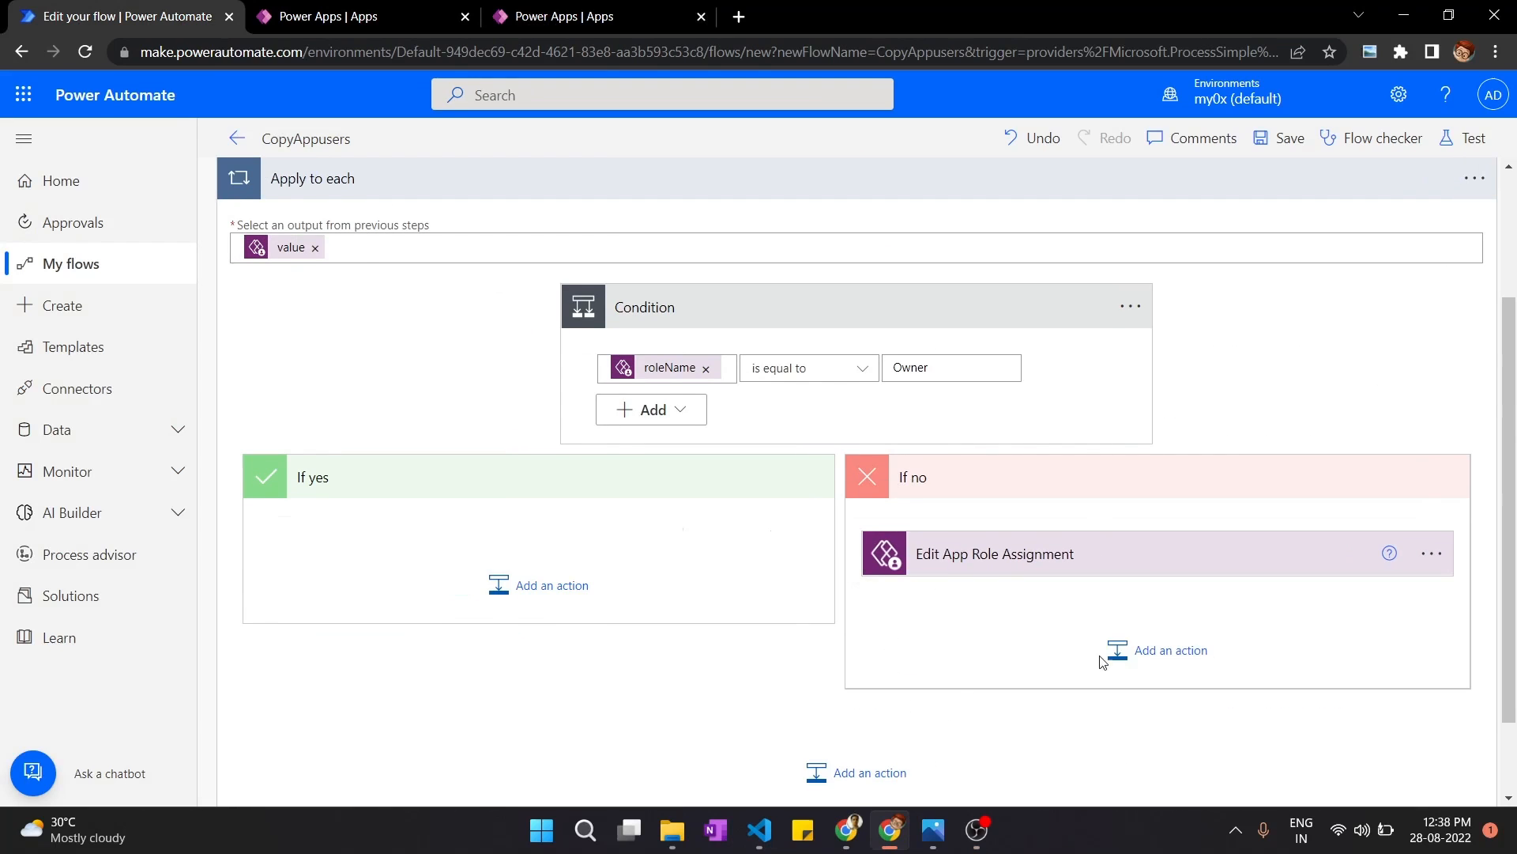
click(1182, 670)
scroll(978, 598, down, 2)
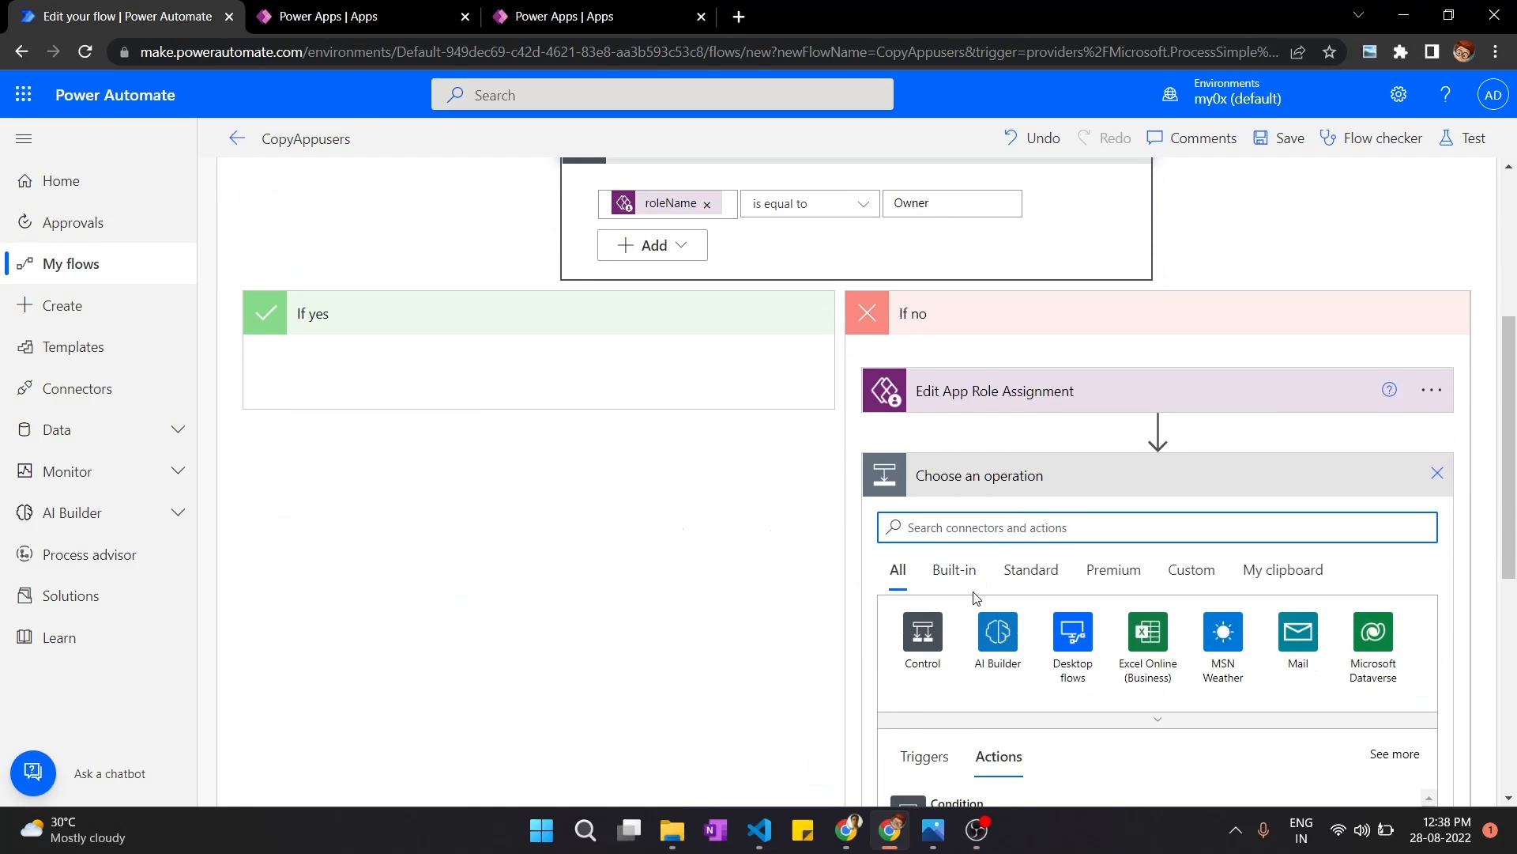
text(user)
scroll(749, 598, down, 4)
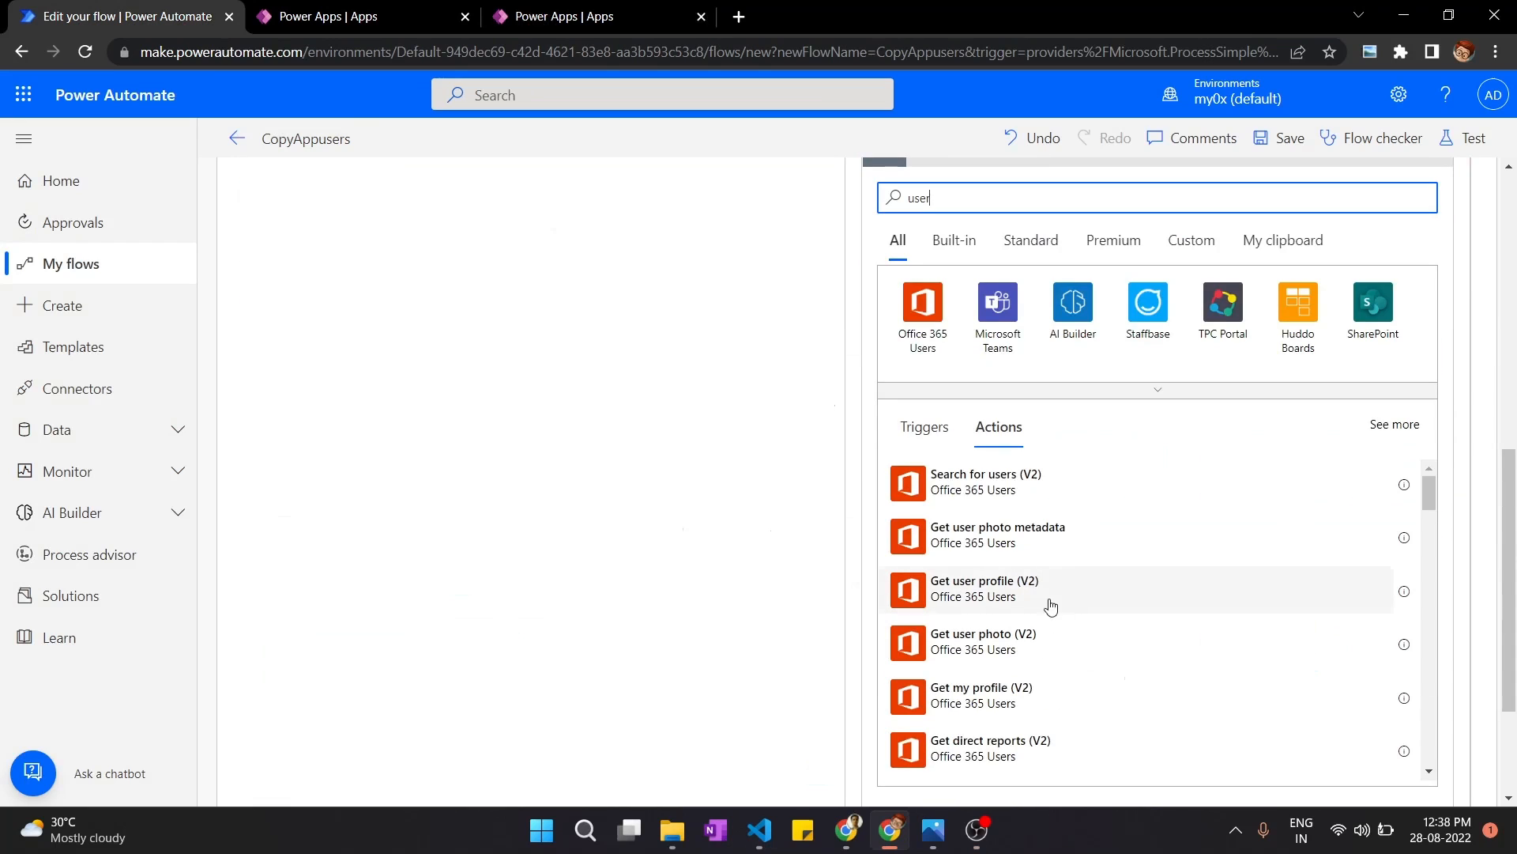
mouse_move(1431, 483)
mouse_down()
mouse_move(1432, 536)
mouse_move(1425, 497)
mouse_up()
click(1019, 588)
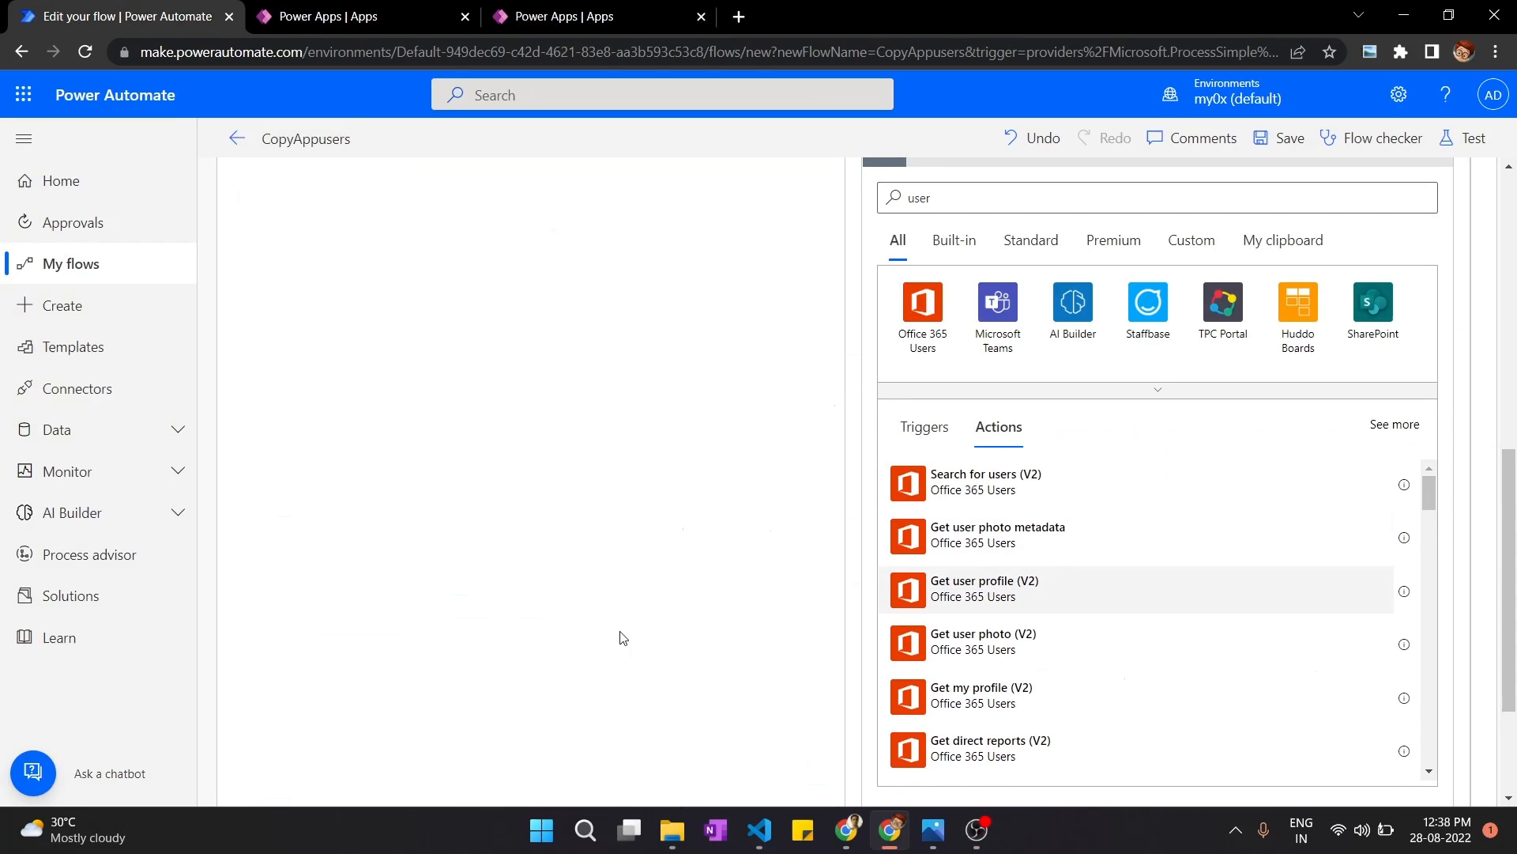
Step: Set User (UPN) to email from Get App Role Assignments and place Get user profile (V2) before Edit App Role Assignment
click(1028, 402)
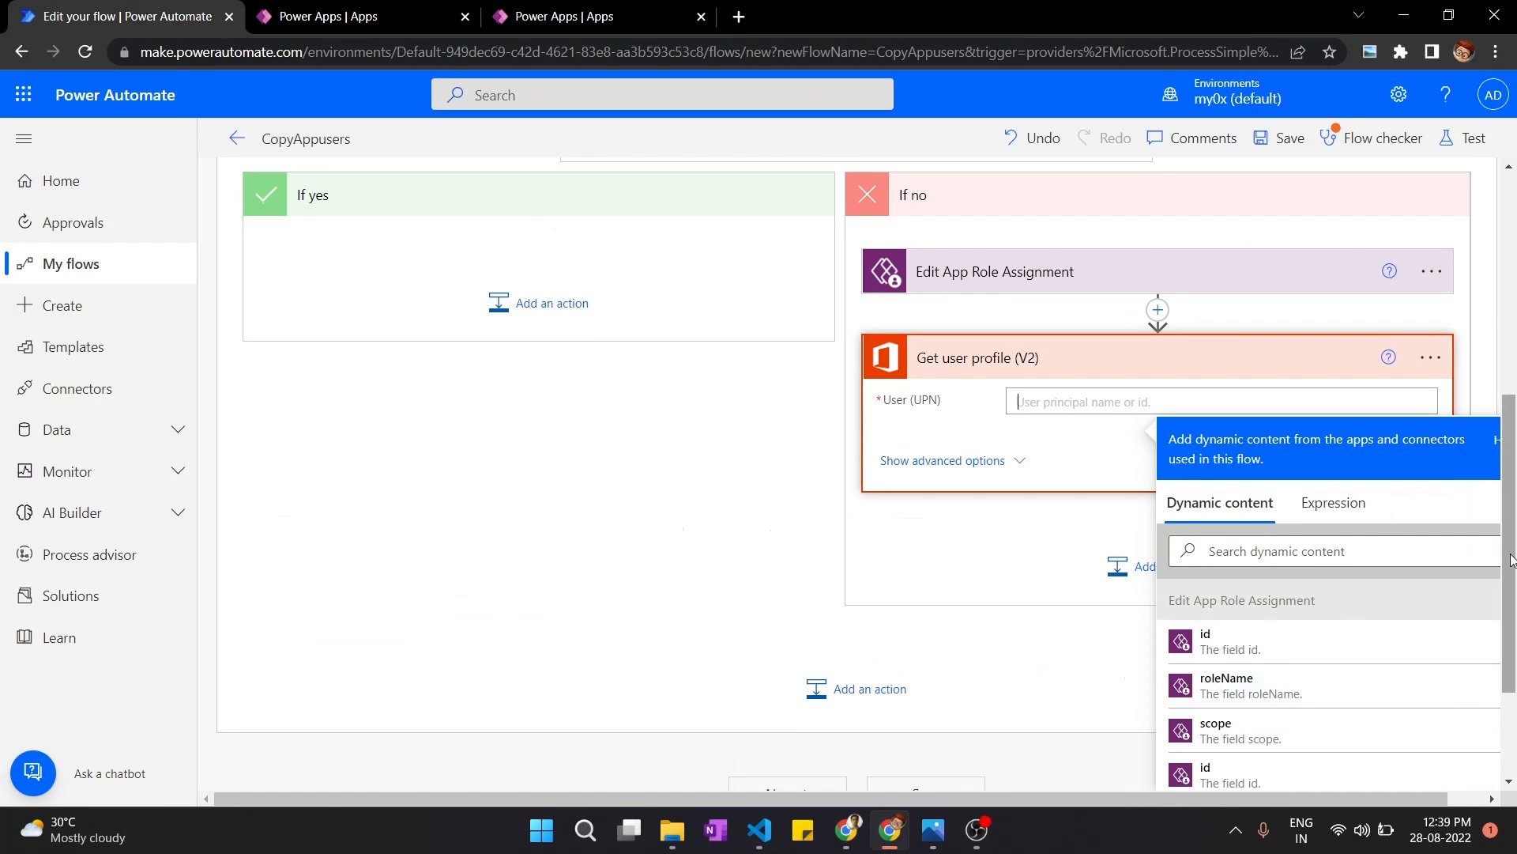
scroll(1346, 662, down, 2)
scroll(1440, 637, down, 4)
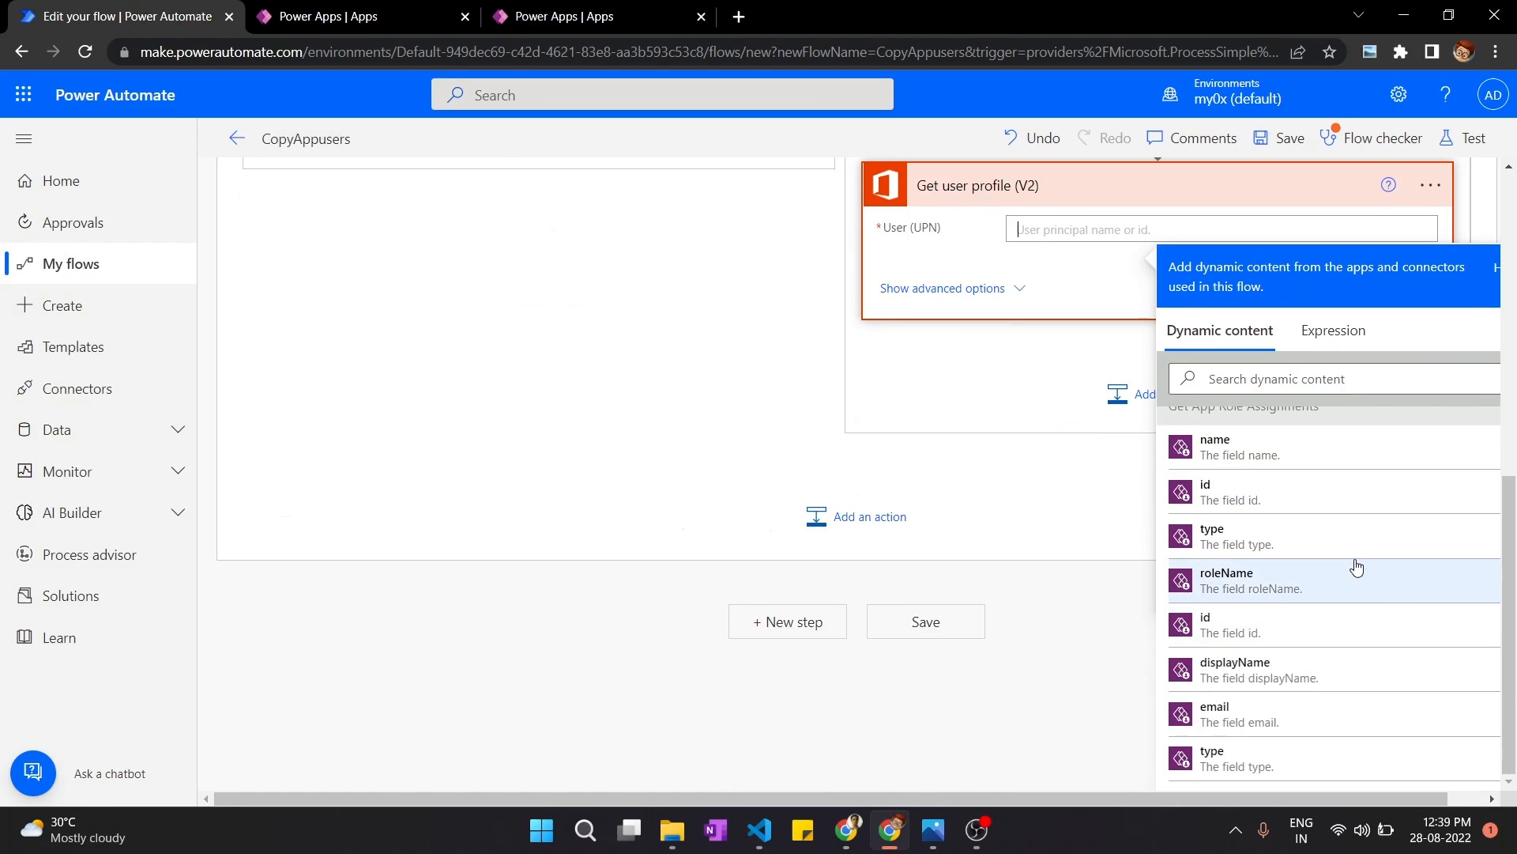
click(1284, 717)
scroll(712, 427, up, 4)
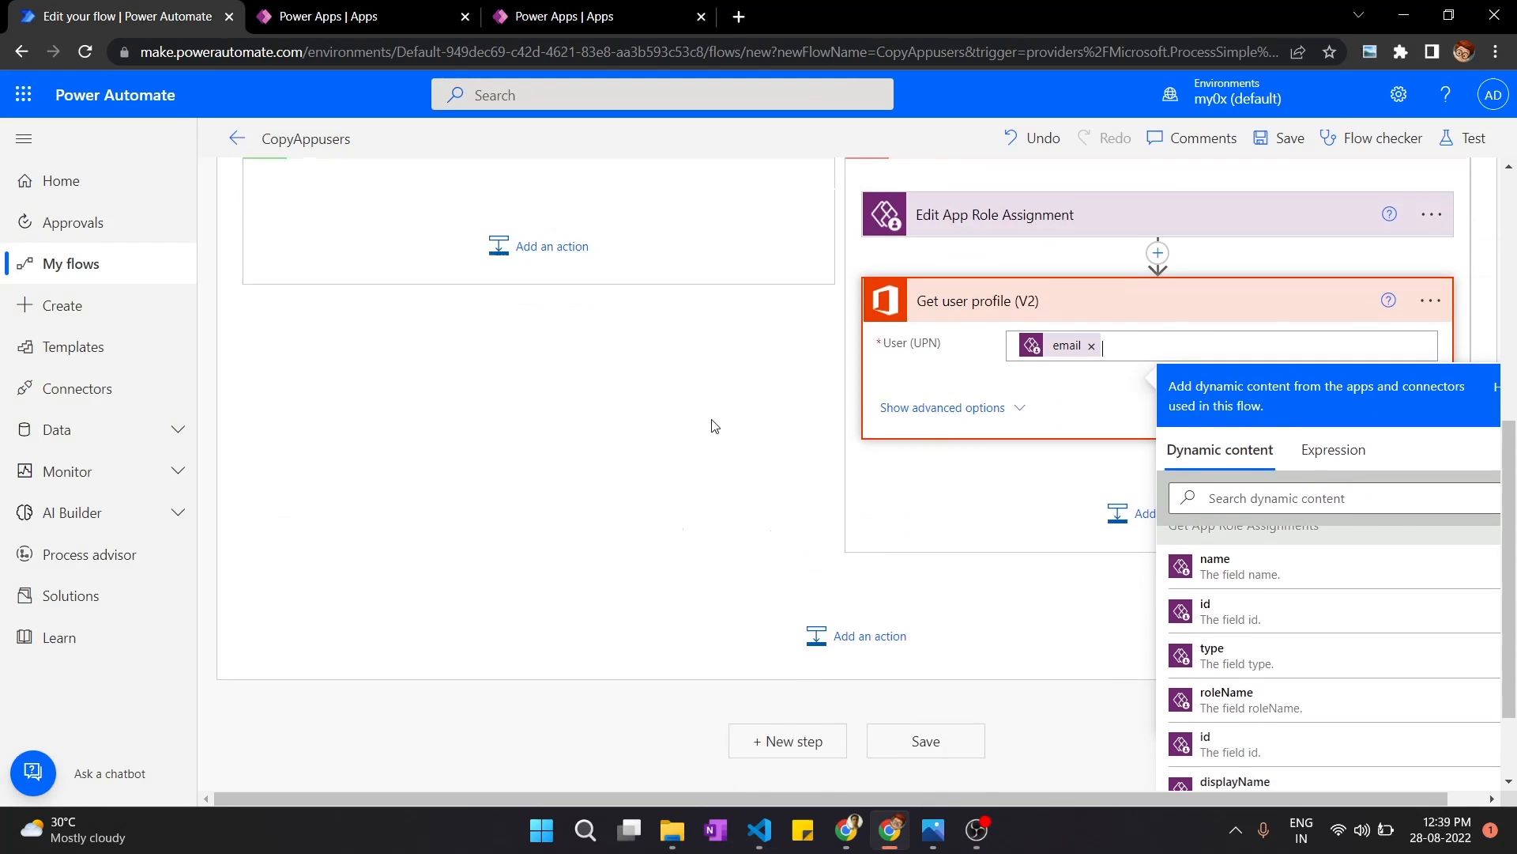
click(1091, 526)
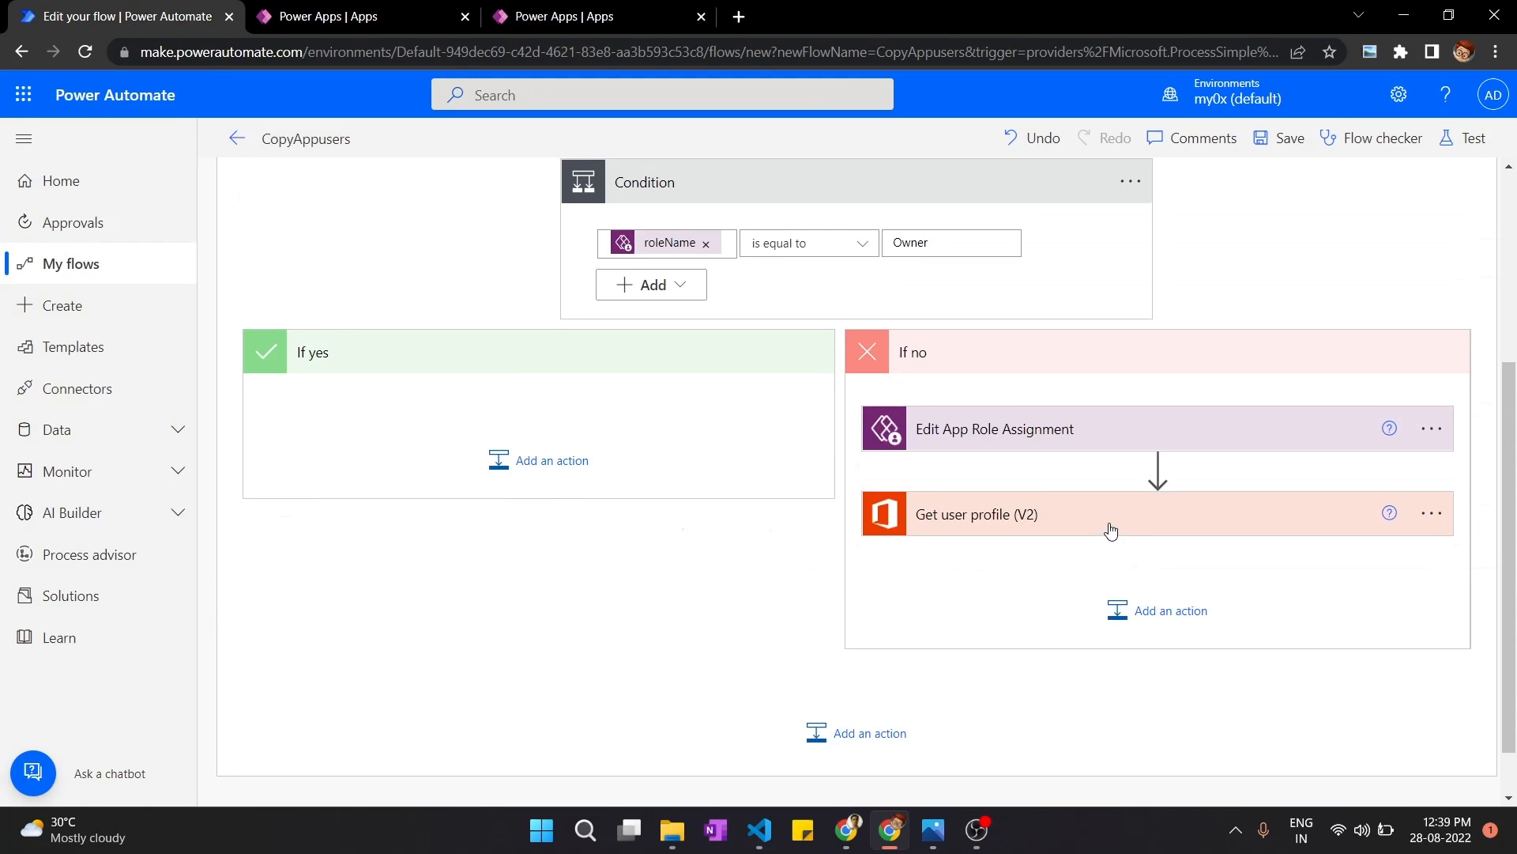
drag(1110, 526, 1117, 569)
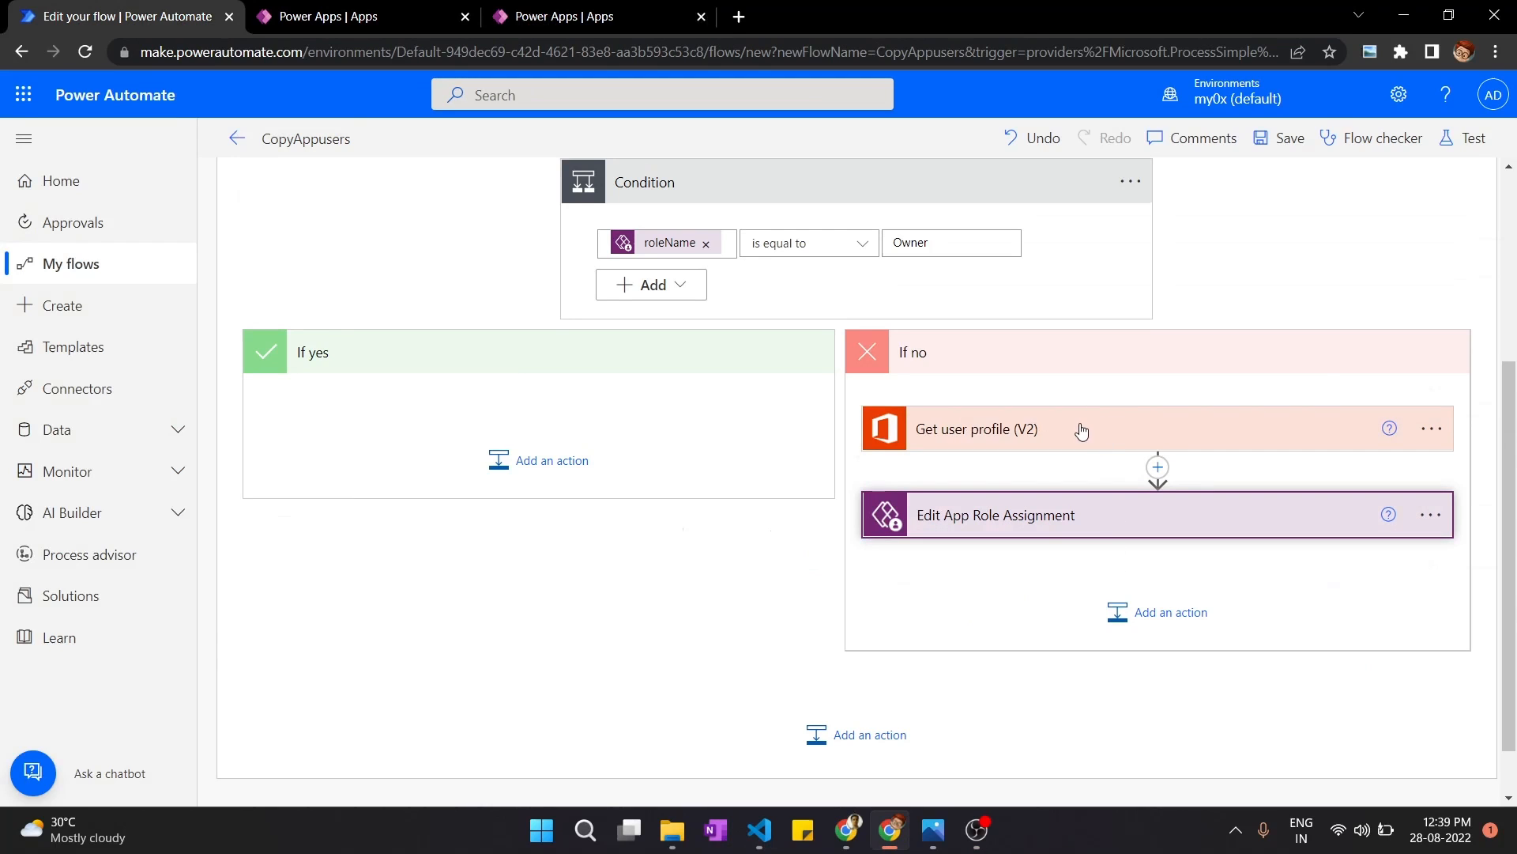
Step: Set put email in Edit App Role Assignment to the email value from Get App Role Assignments
click(1074, 518)
scroll(750, 625, down, 4)
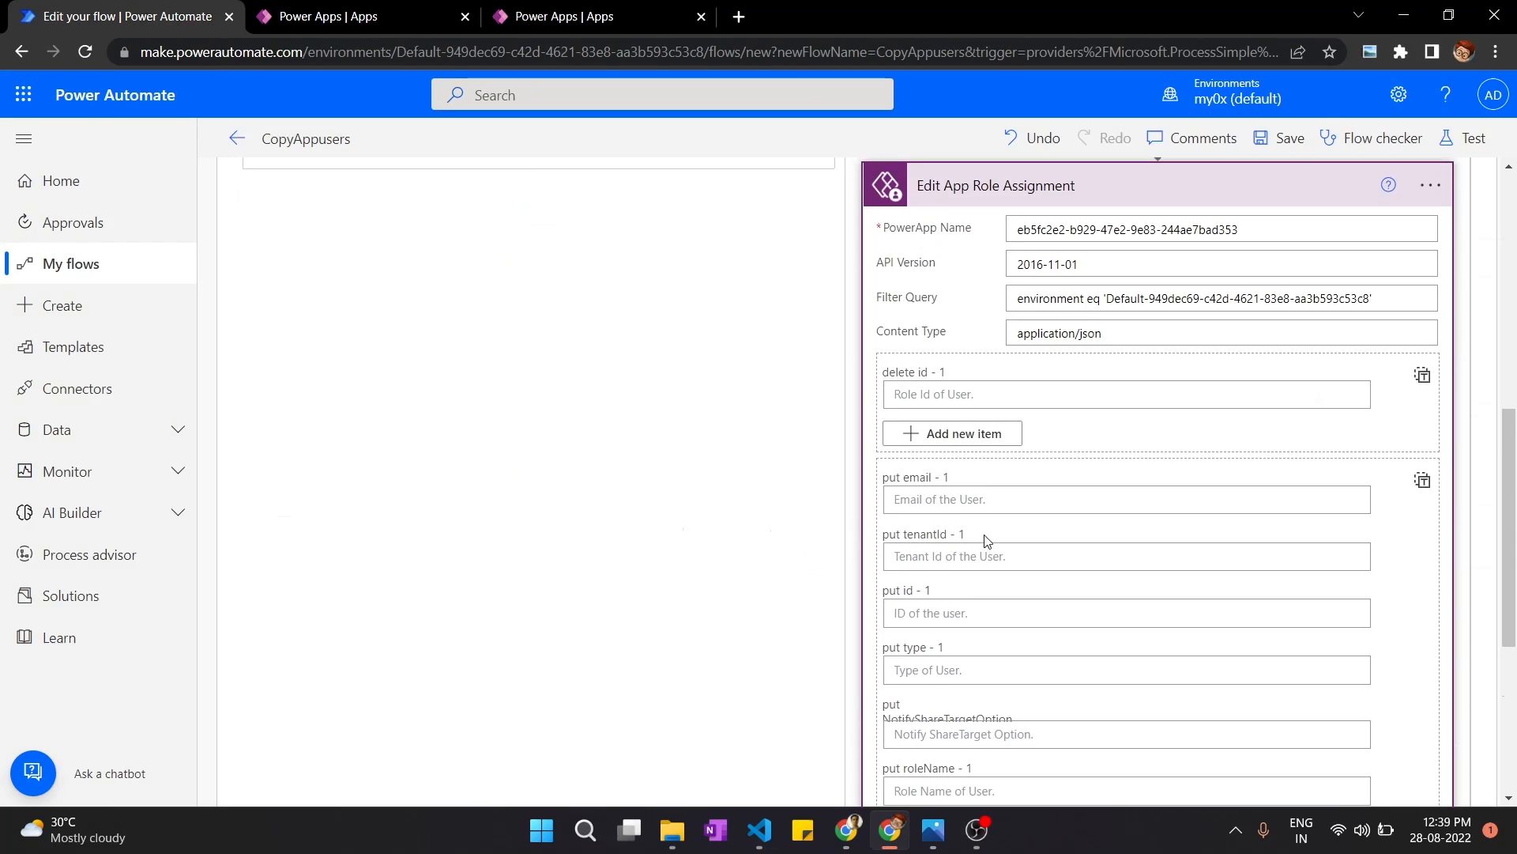
click(993, 506)
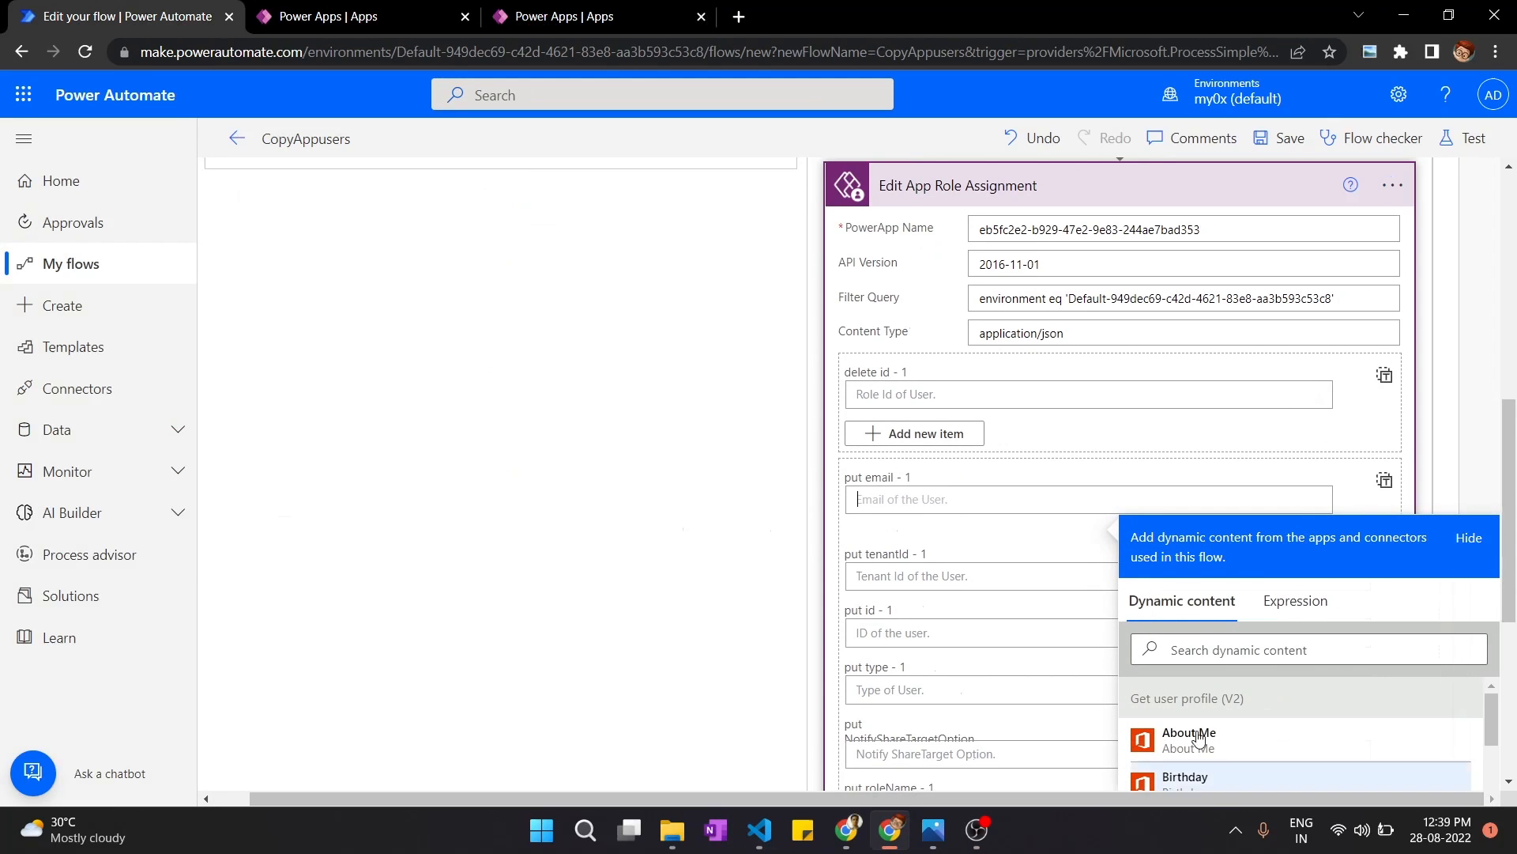
scroll(1486, 397, down, 4)
scroll(1395, 537, down, 10)
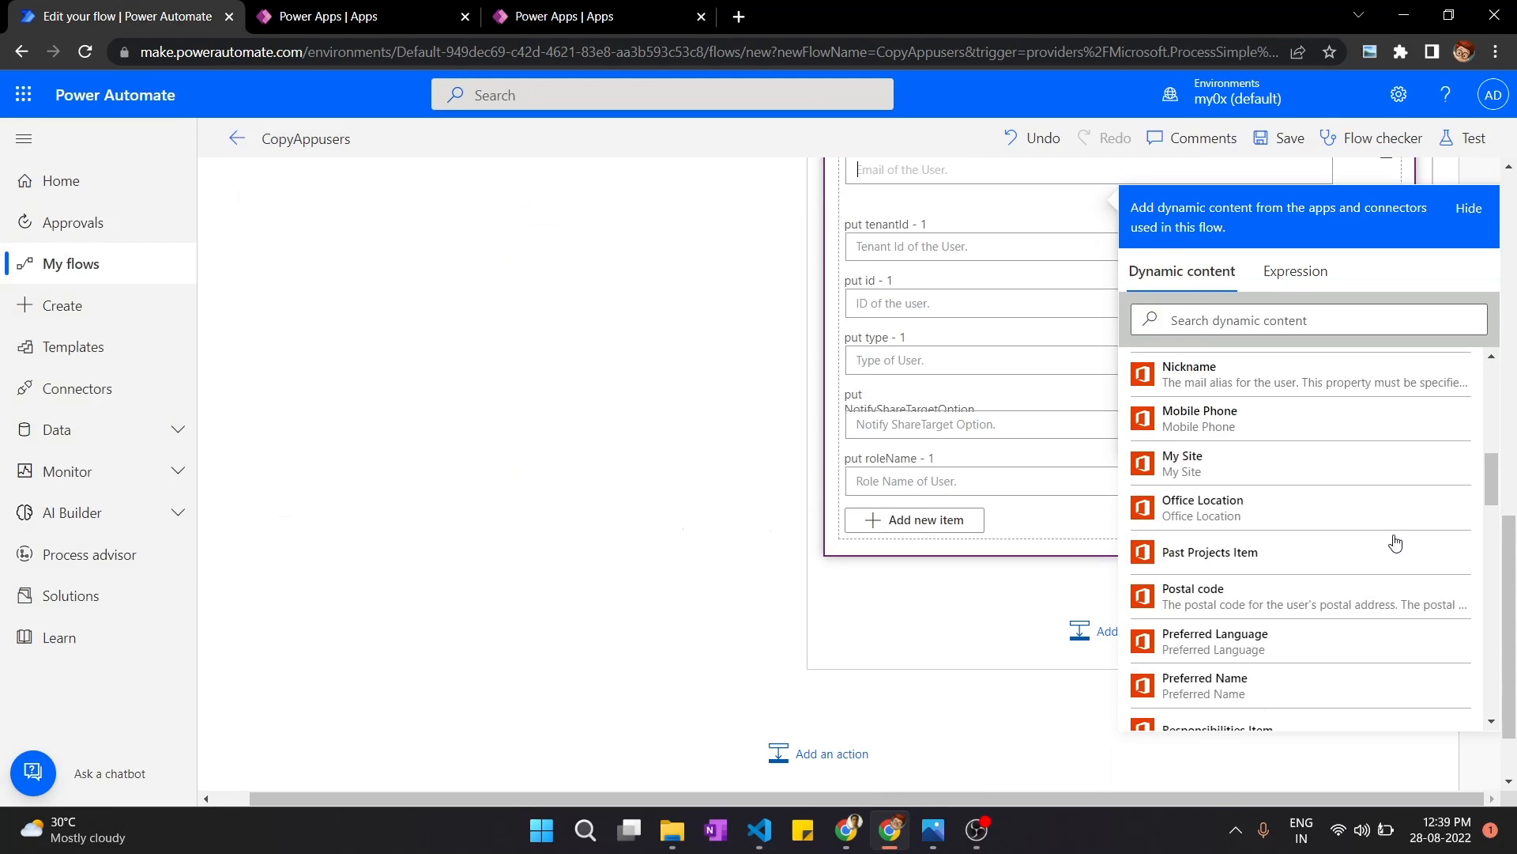
scroll(1395, 542, down, 4)
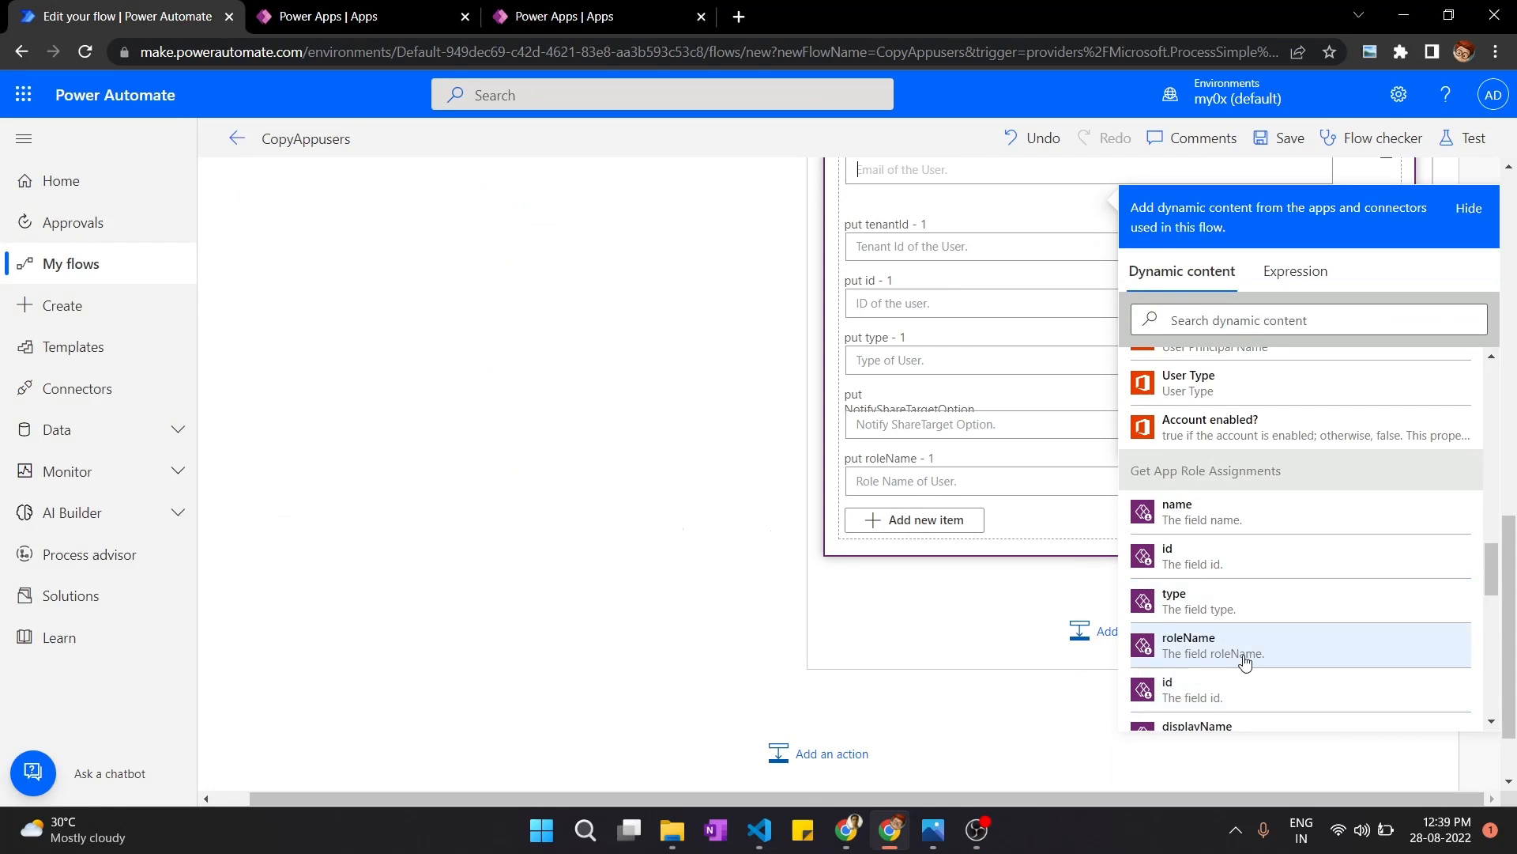
scroll(1243, 657, down, 2)
click(1227, 626)
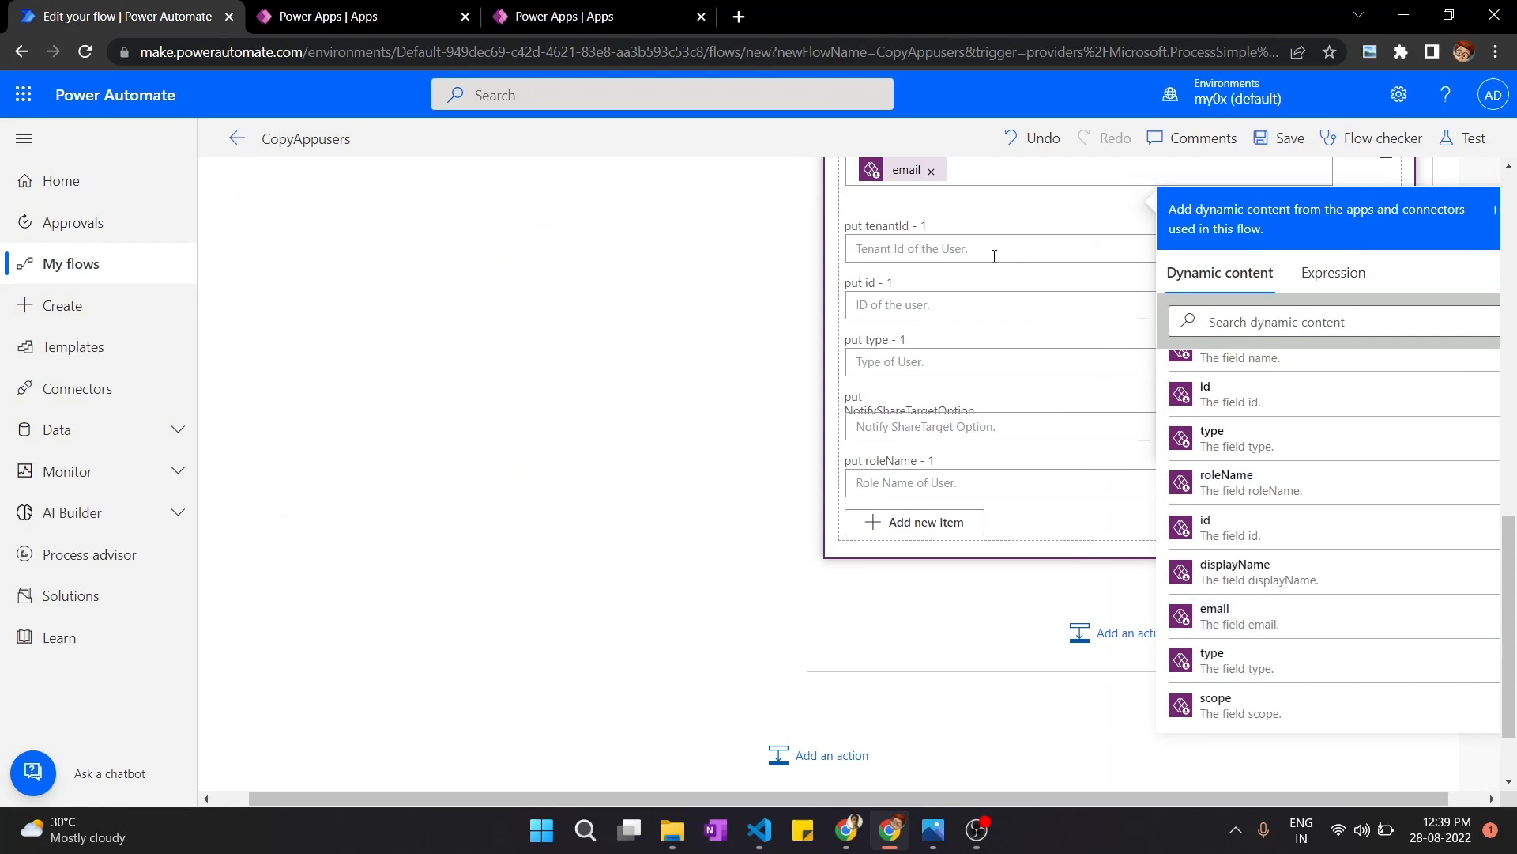
Step: Copy the tenant ID from the end of NewApp's web link in Power Apps and enter it as put tenantId
click(994, 253)
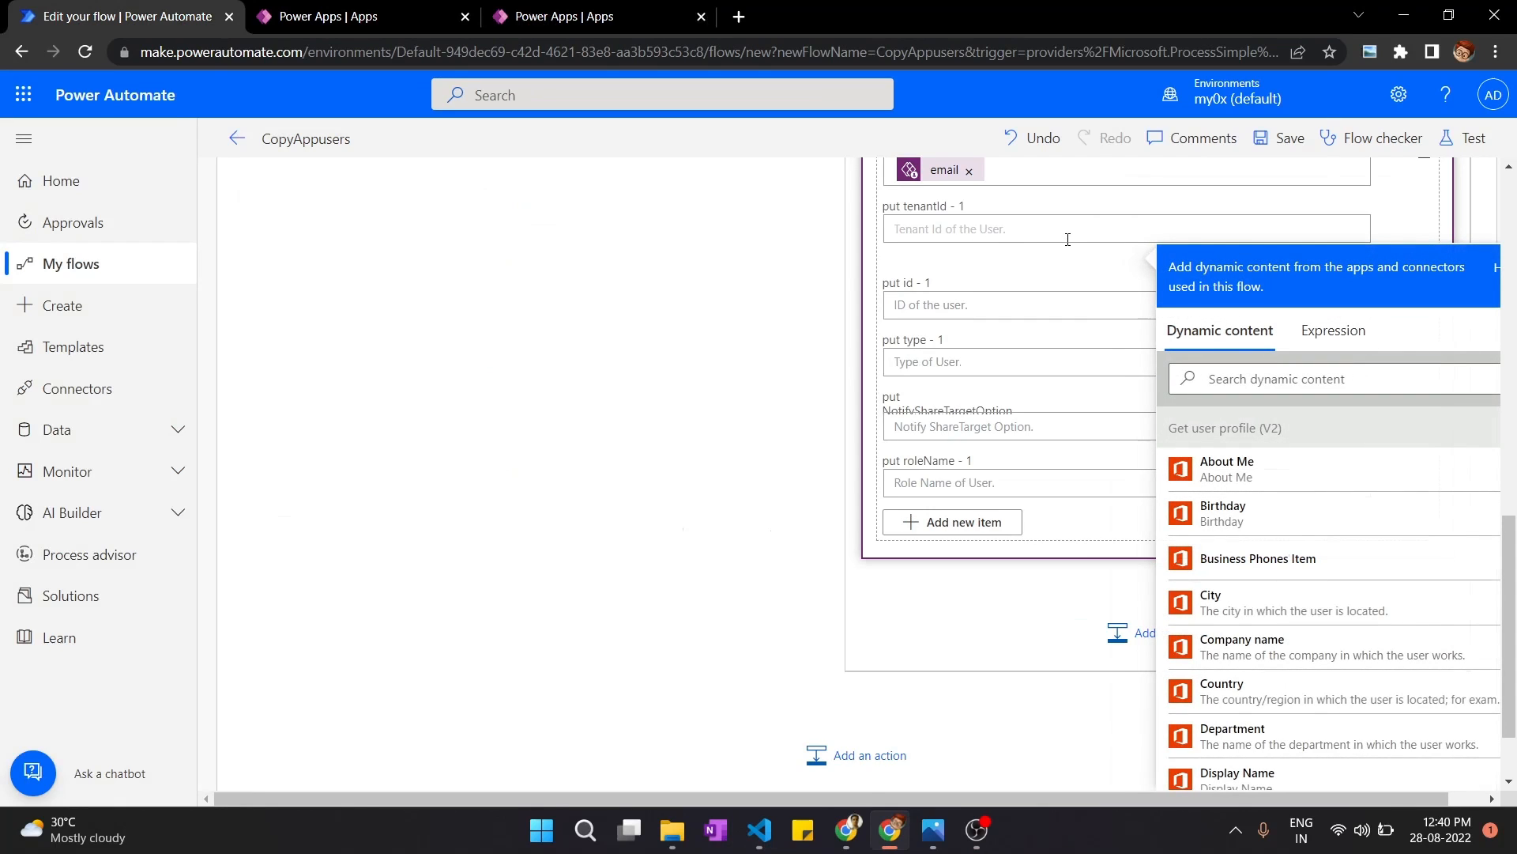
click(608, 8)
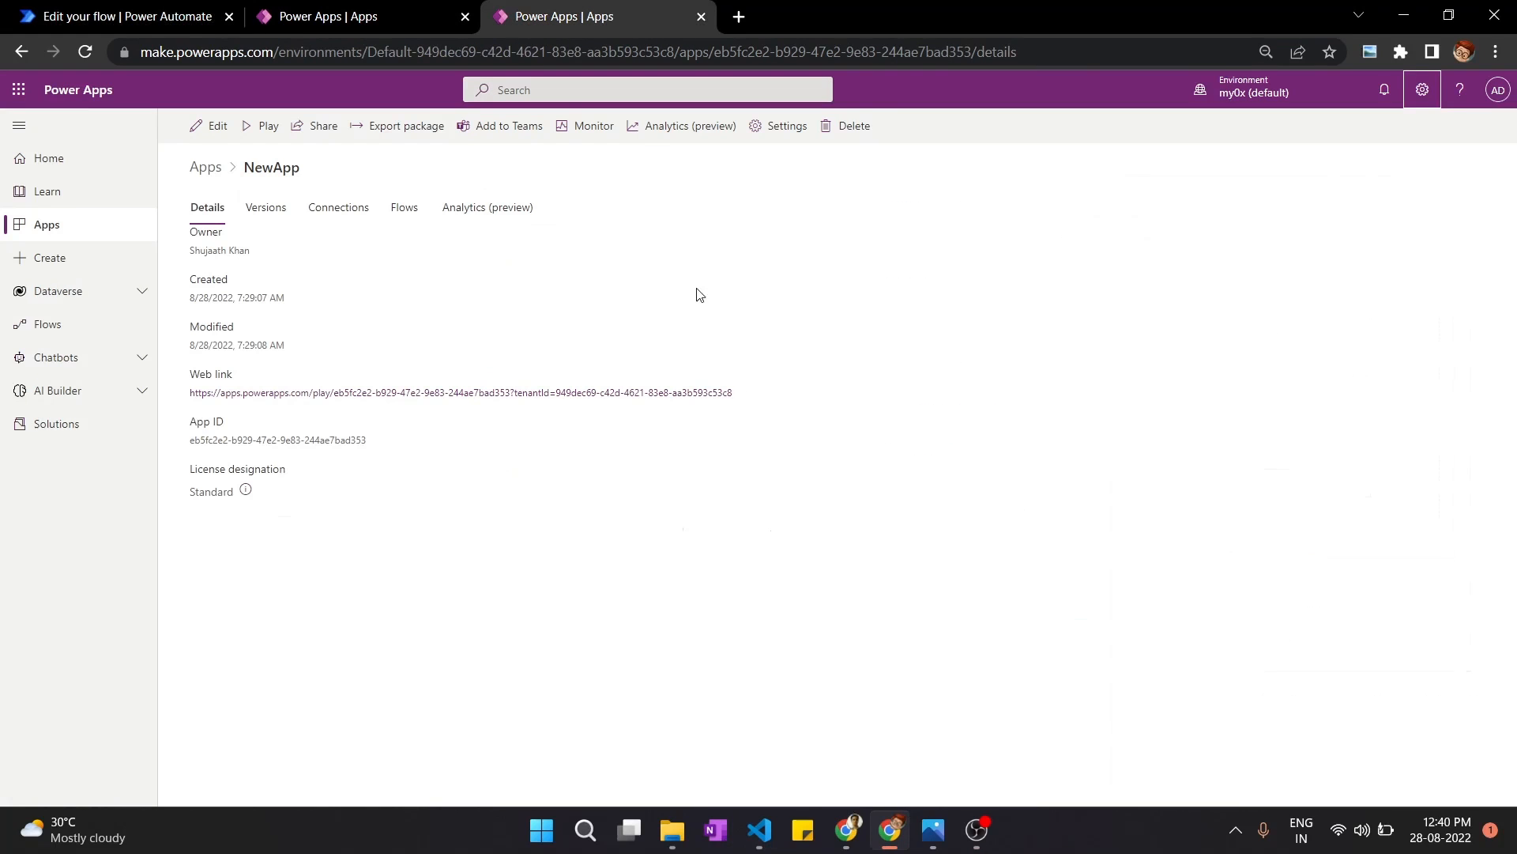
drag(733, 393, 561, 393)
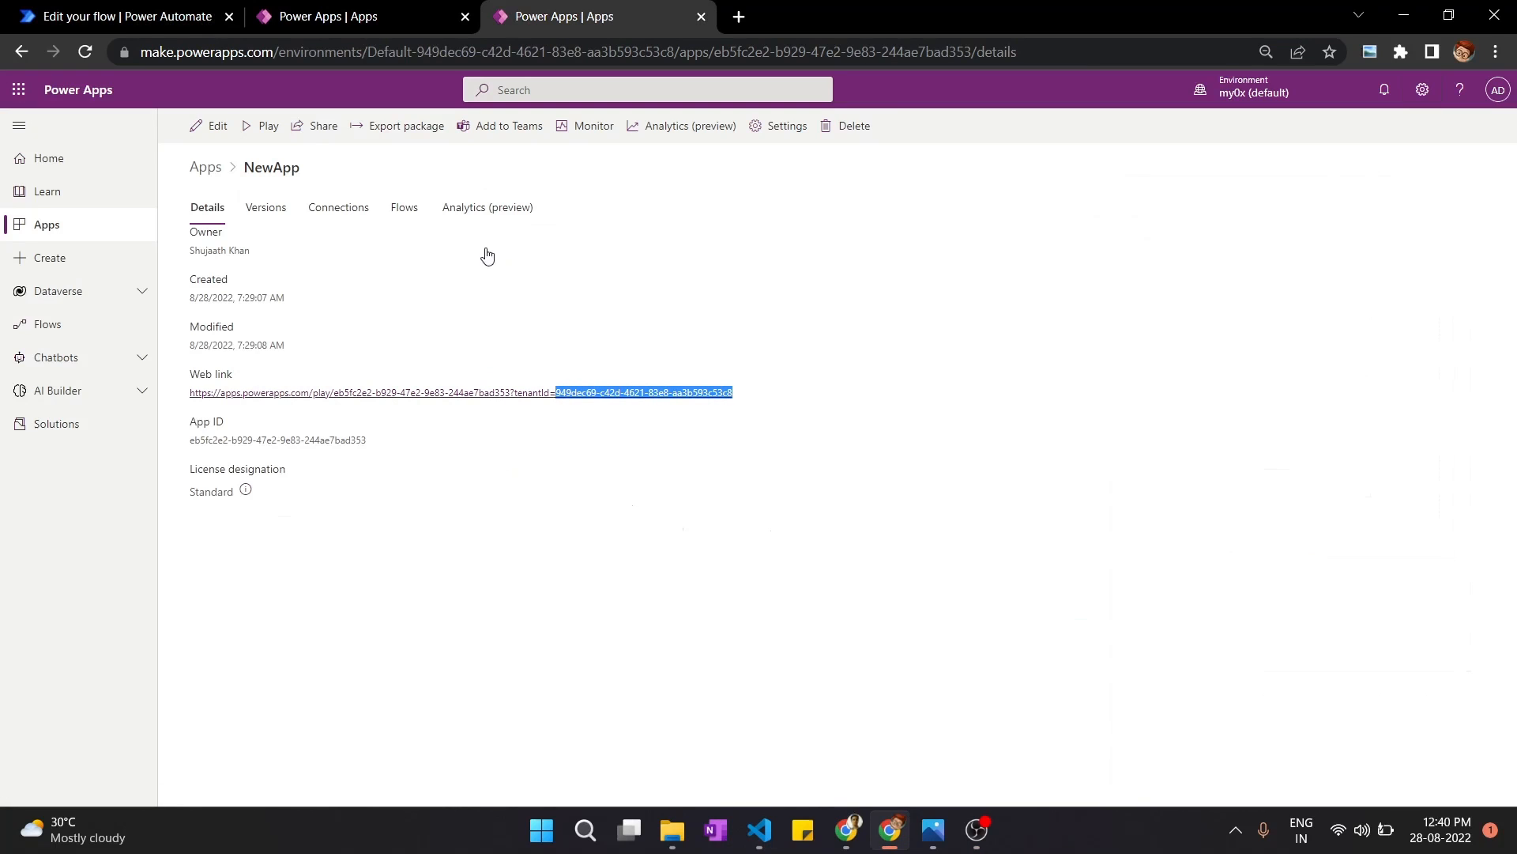
click(103, 16)
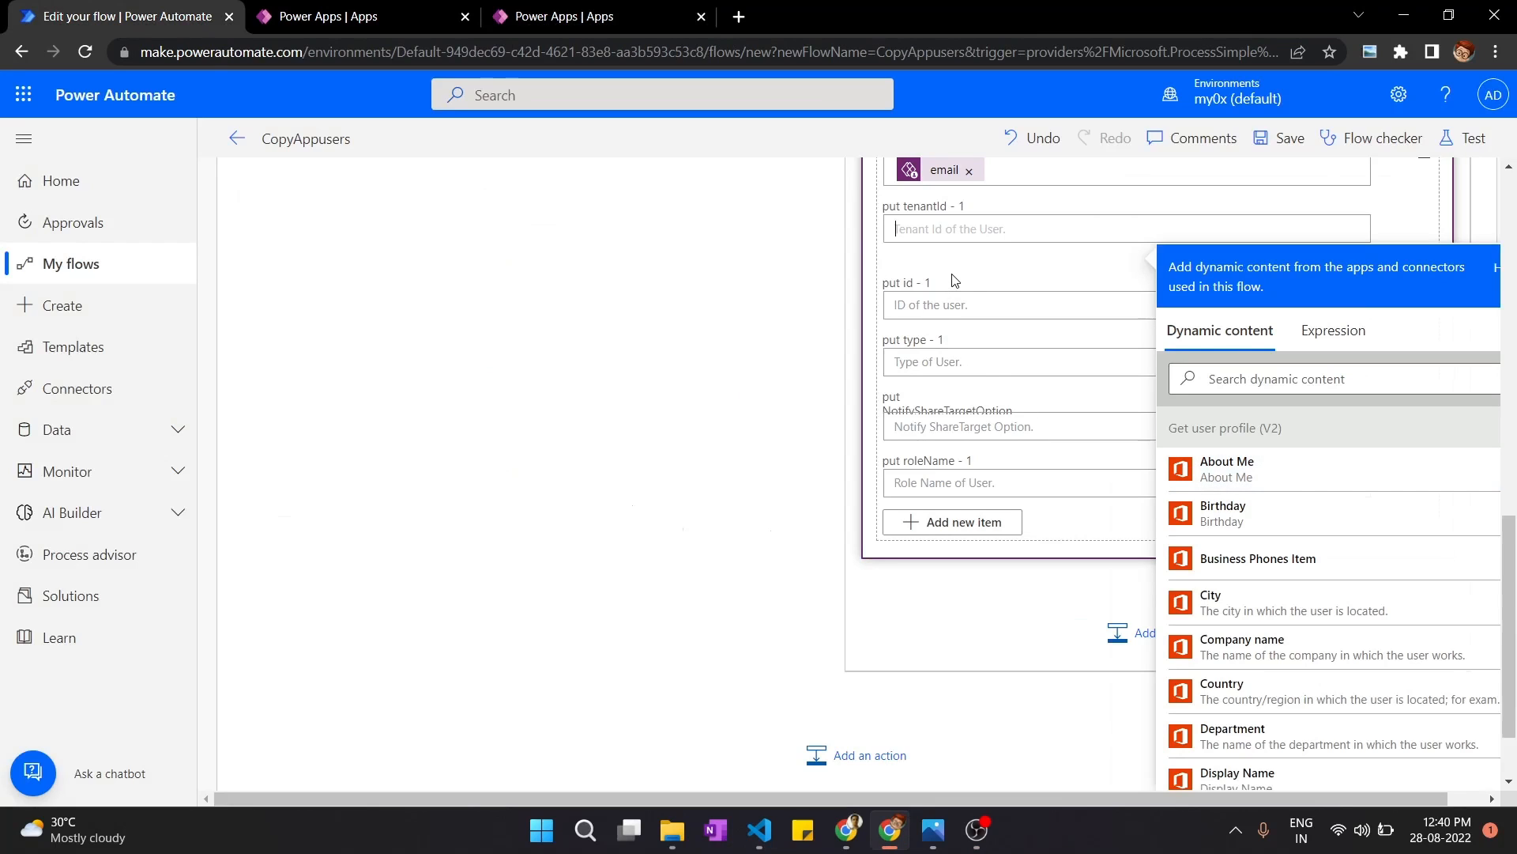
text(949dec69-c42d-4621-83e8-aa3b593c53c8)
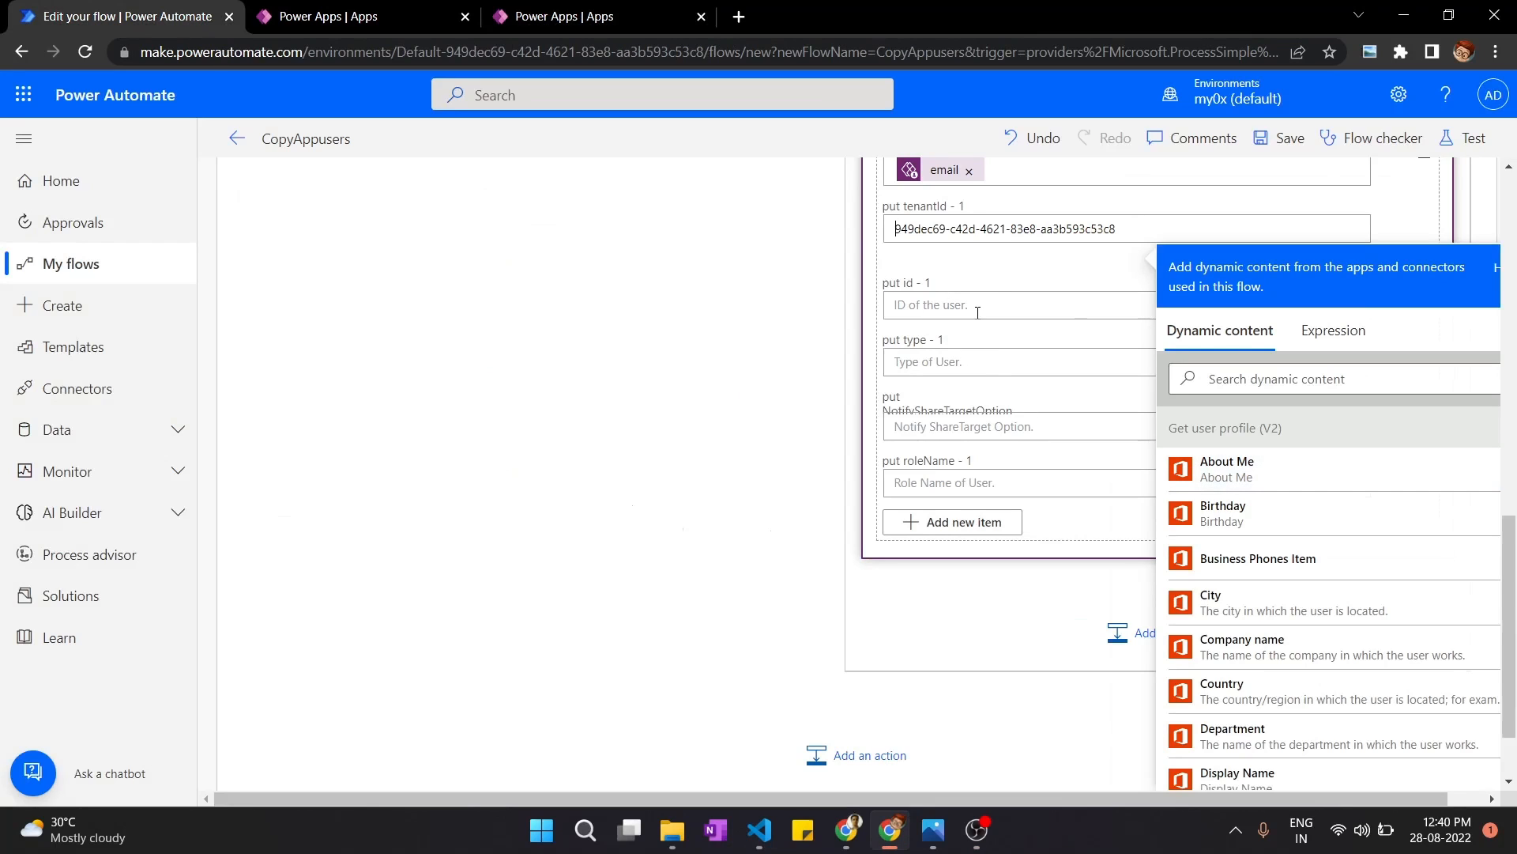
Step: In Edit App Role Assignment, set put id to Id from Get user profile (V2) and put type to User
click(977, 313)
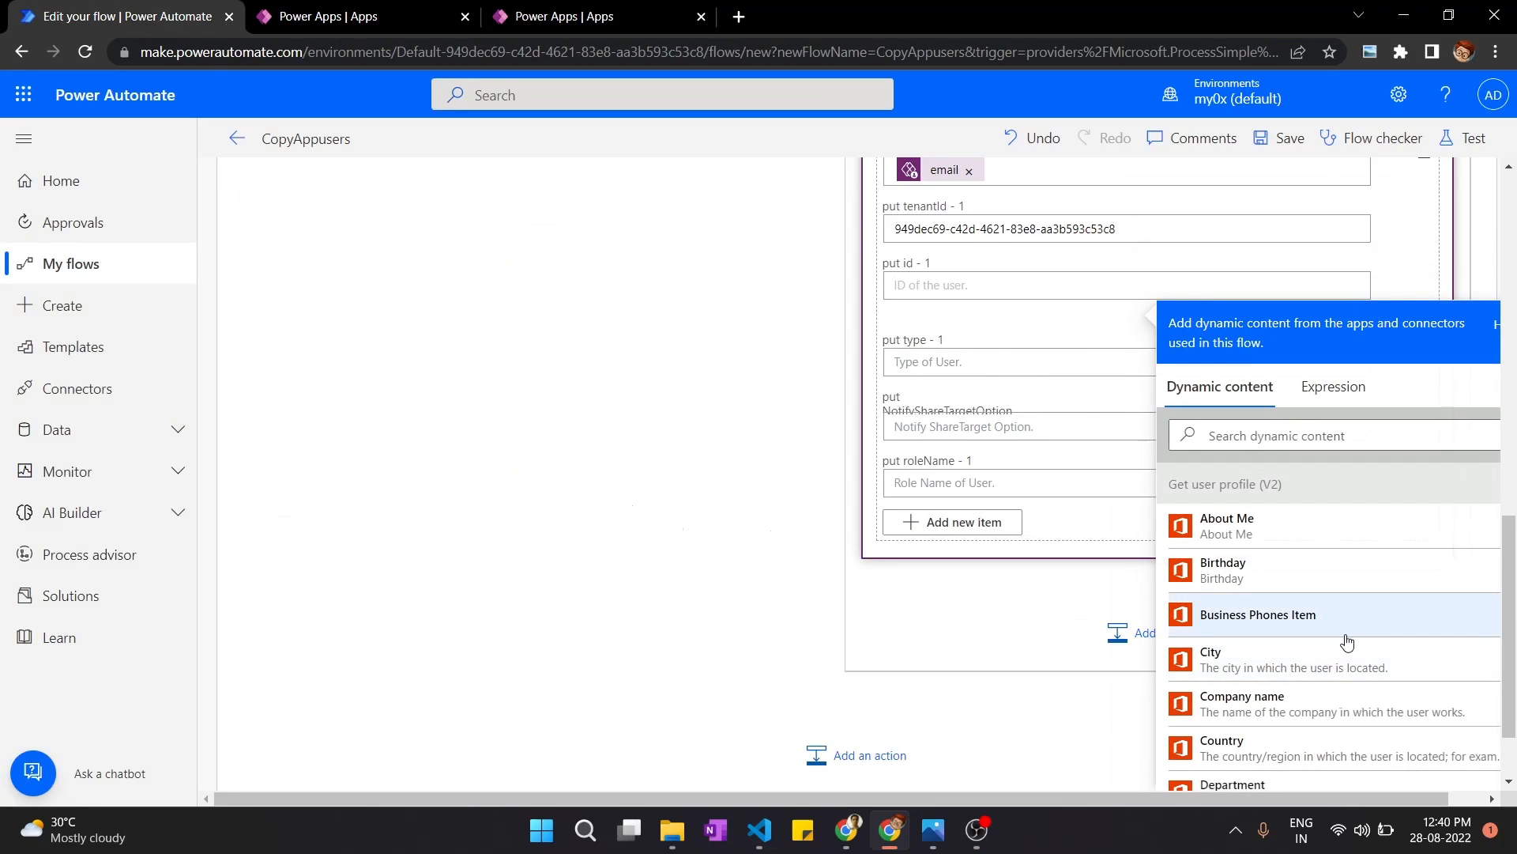
scroll(1344, 640, down, 4)
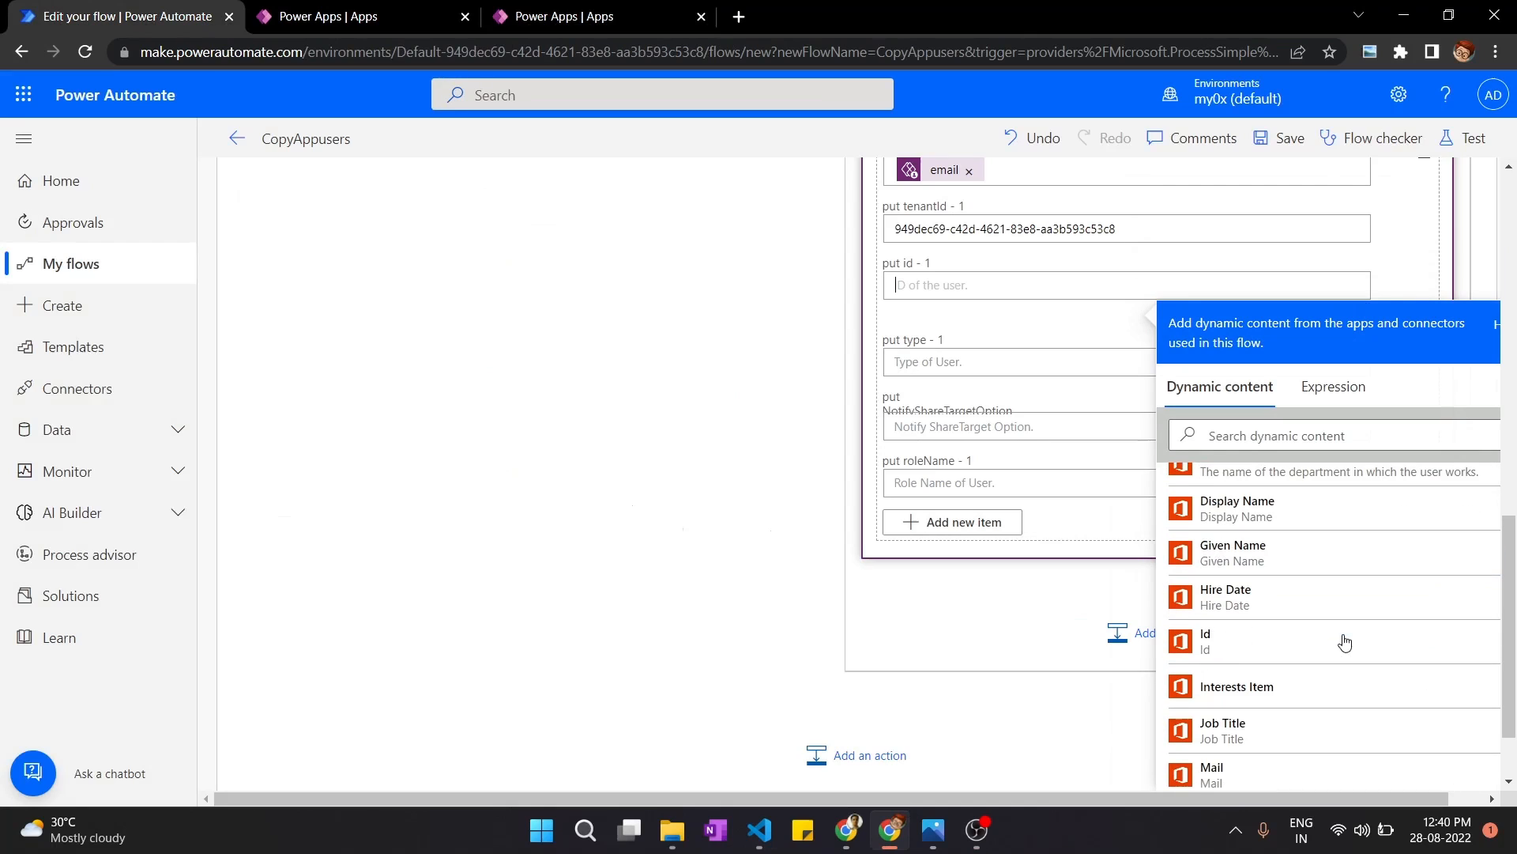
click(1203, 641)
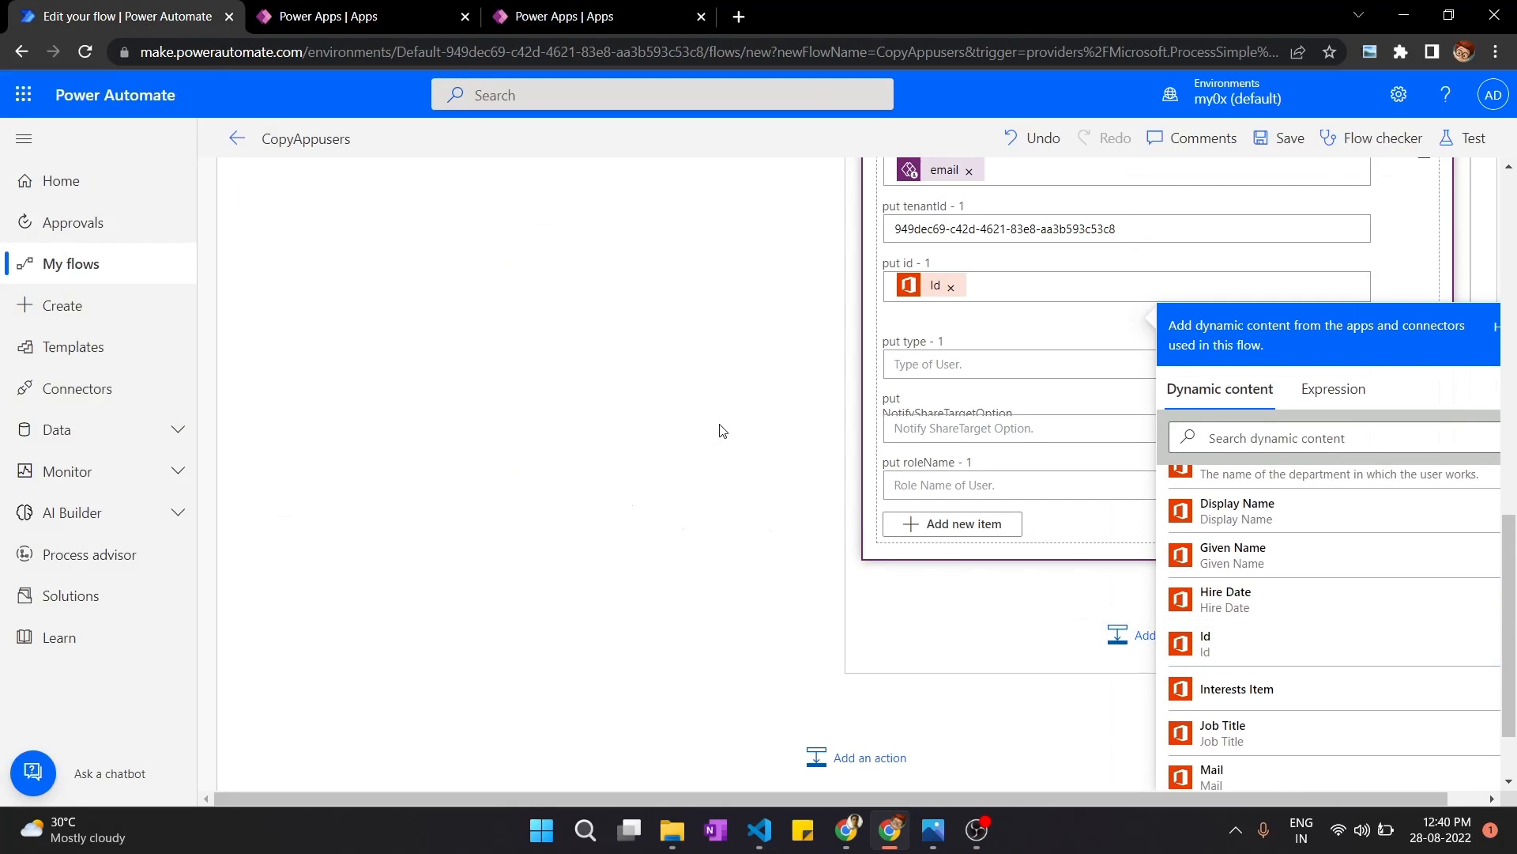
click(944, 368)
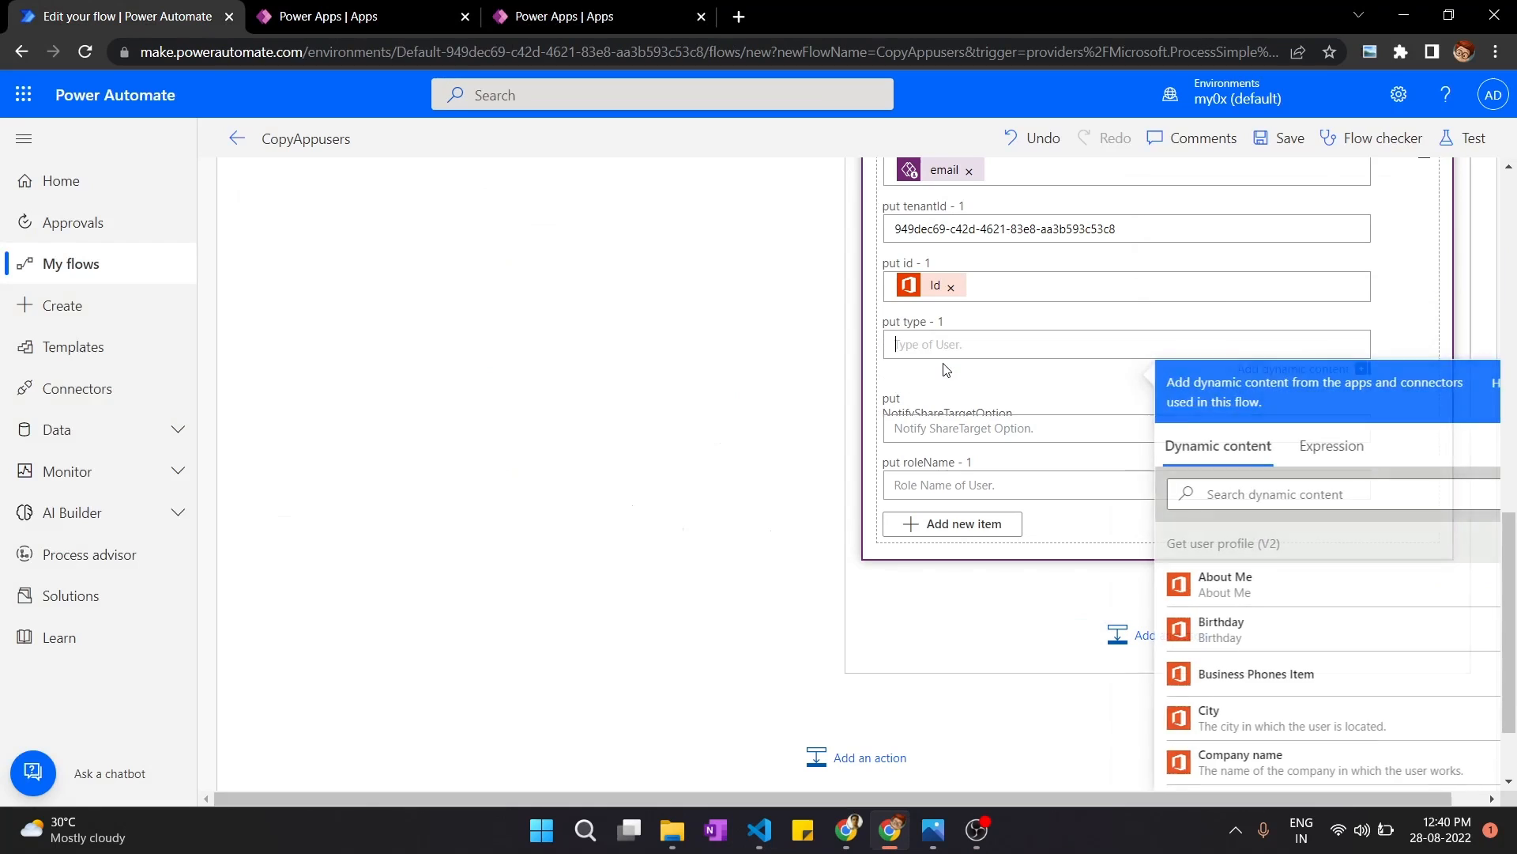
text(User)
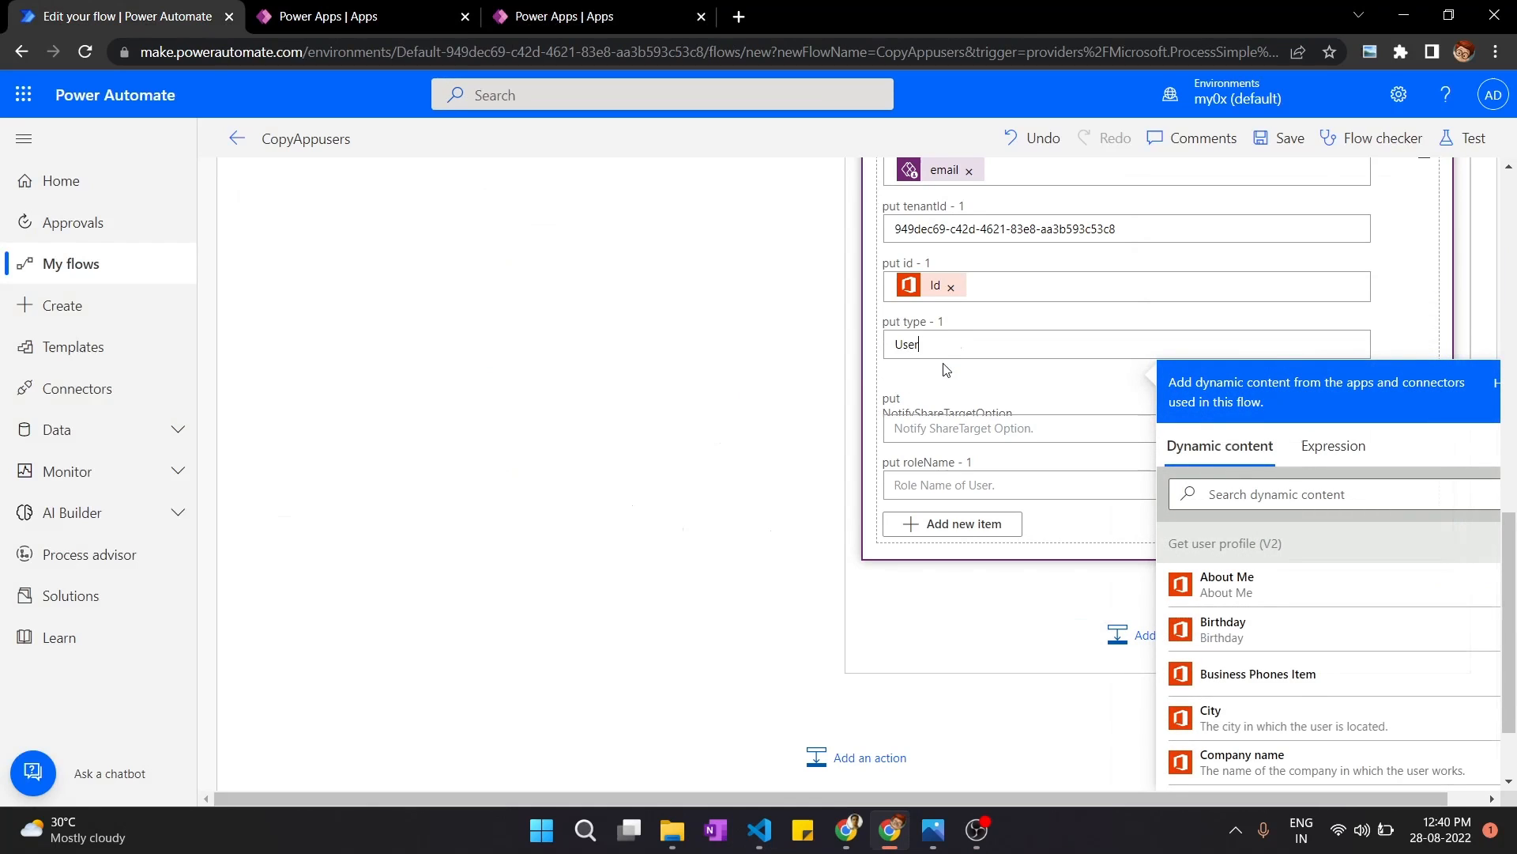
Step: Set put roleName in Edit App Role Assignment to the roleName value from Get App Role Assignments
click(960, 484)
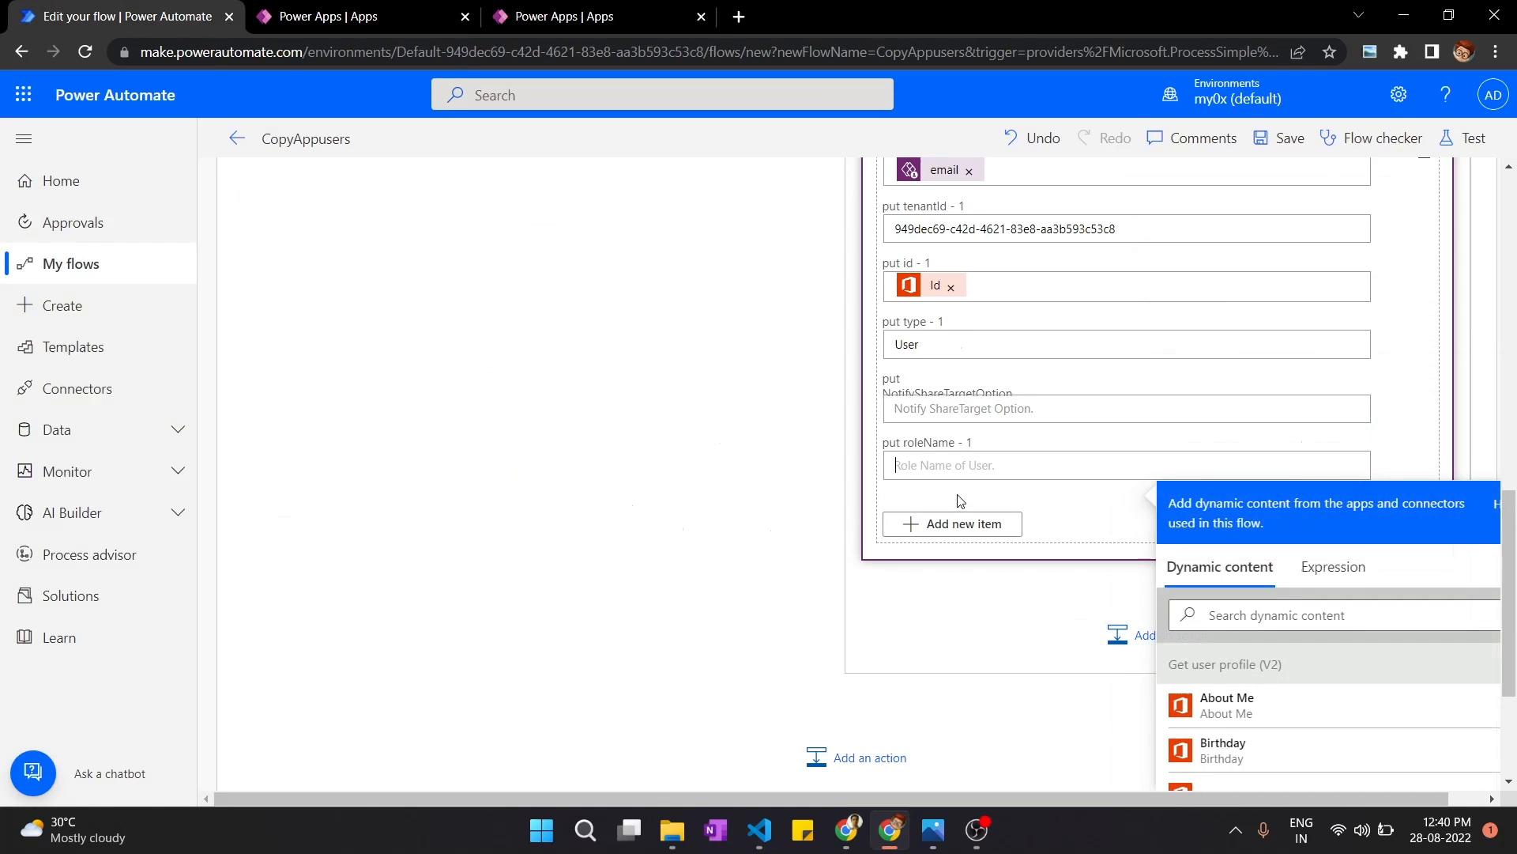
scroll(1450, 418, down, 3)
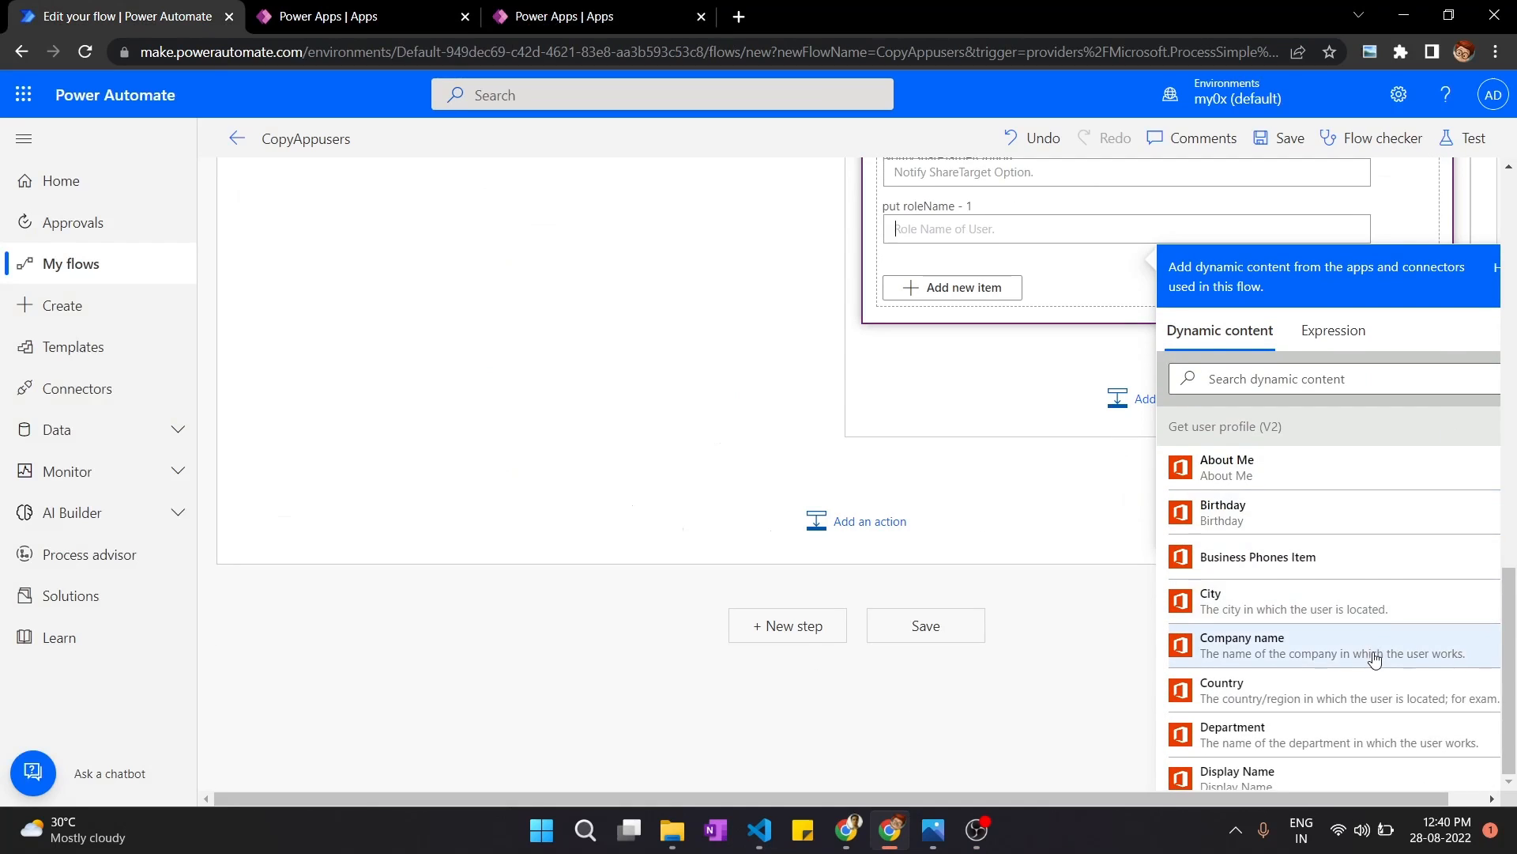
scroll(1372, 614, down, 9)
scroll(1371, 570, down, 8)
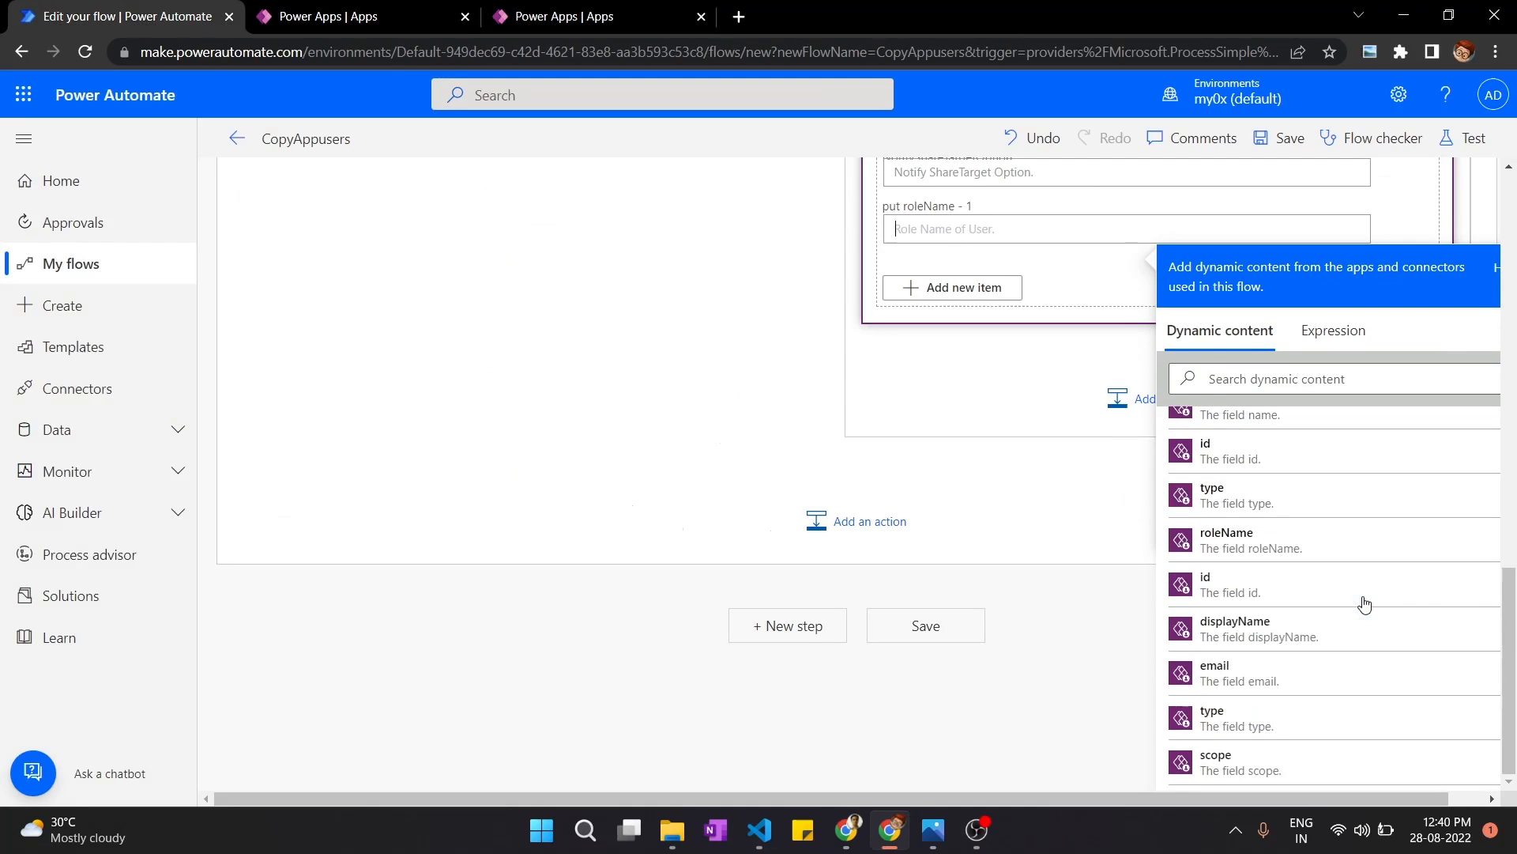
scroll(1363, 605, up, 2)
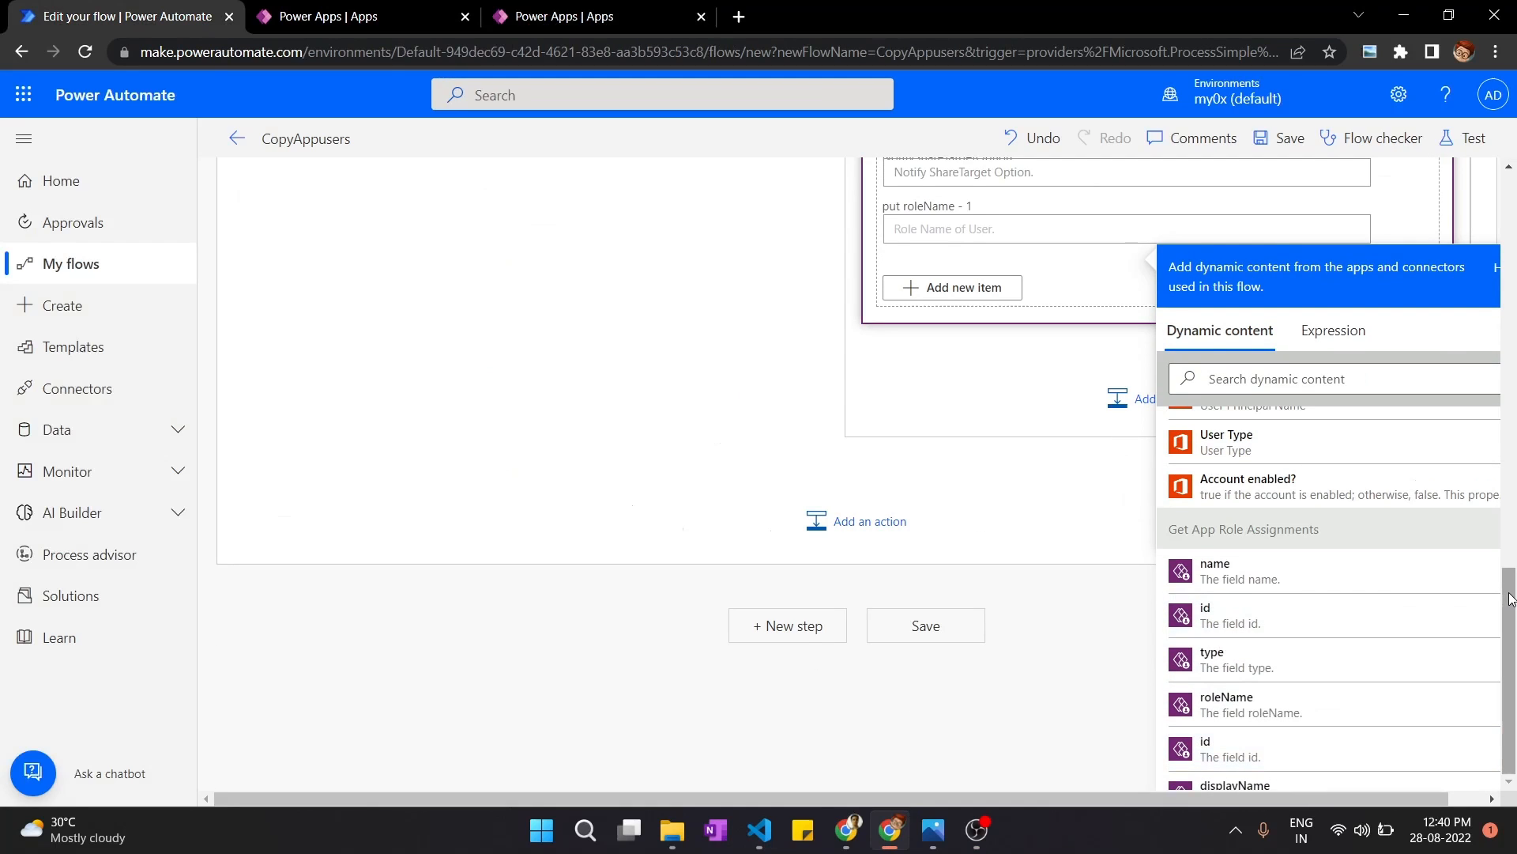
click(1235, 715)
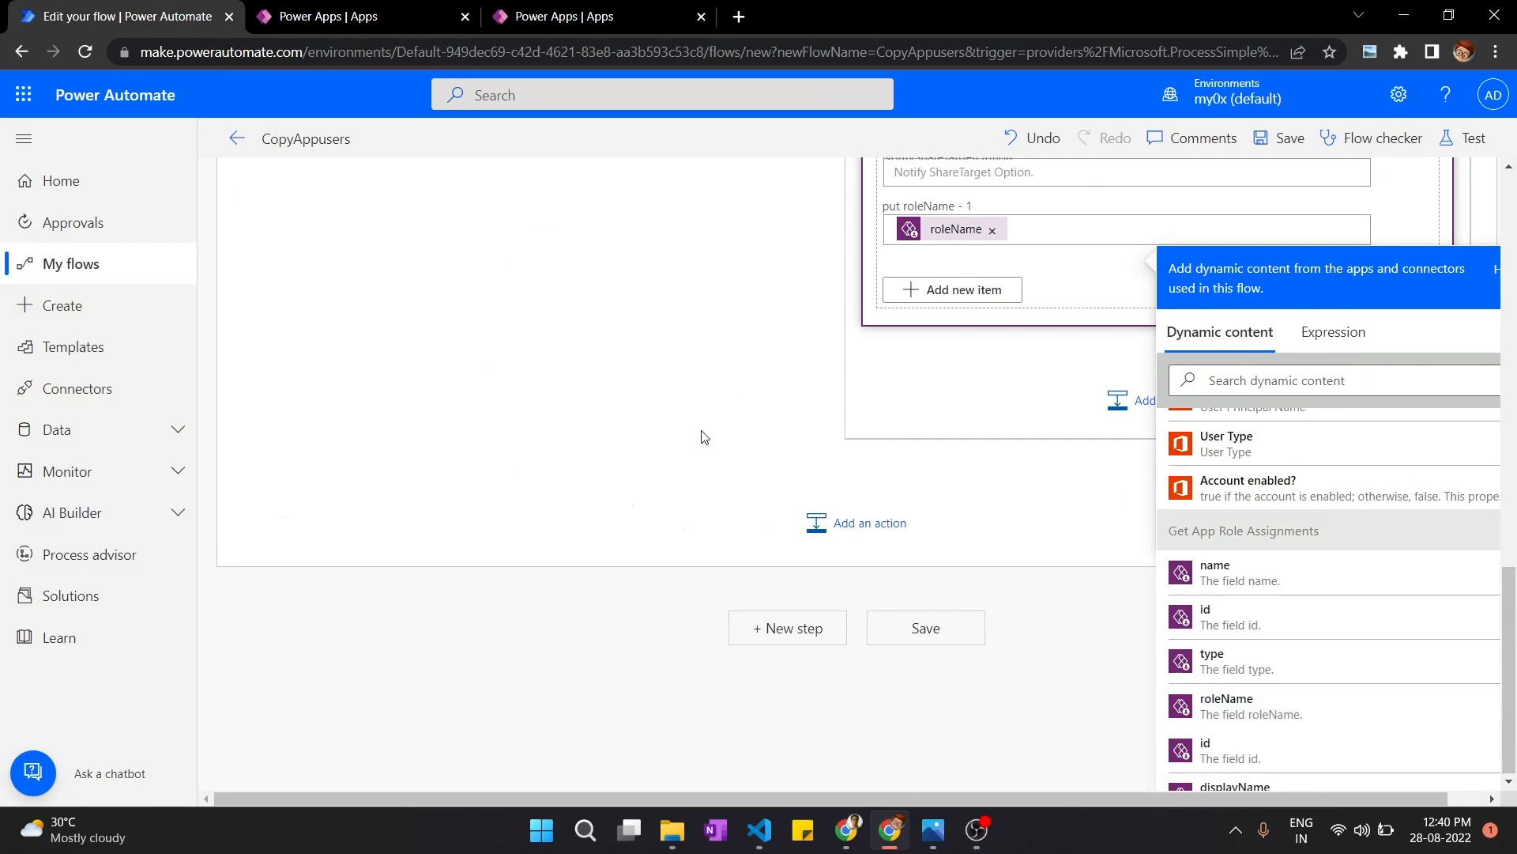
Step: Review the completed Edit App Role Assignment fields and the Condition, and save the CopyAppusers flow
scroll(697, 418, up, 4)
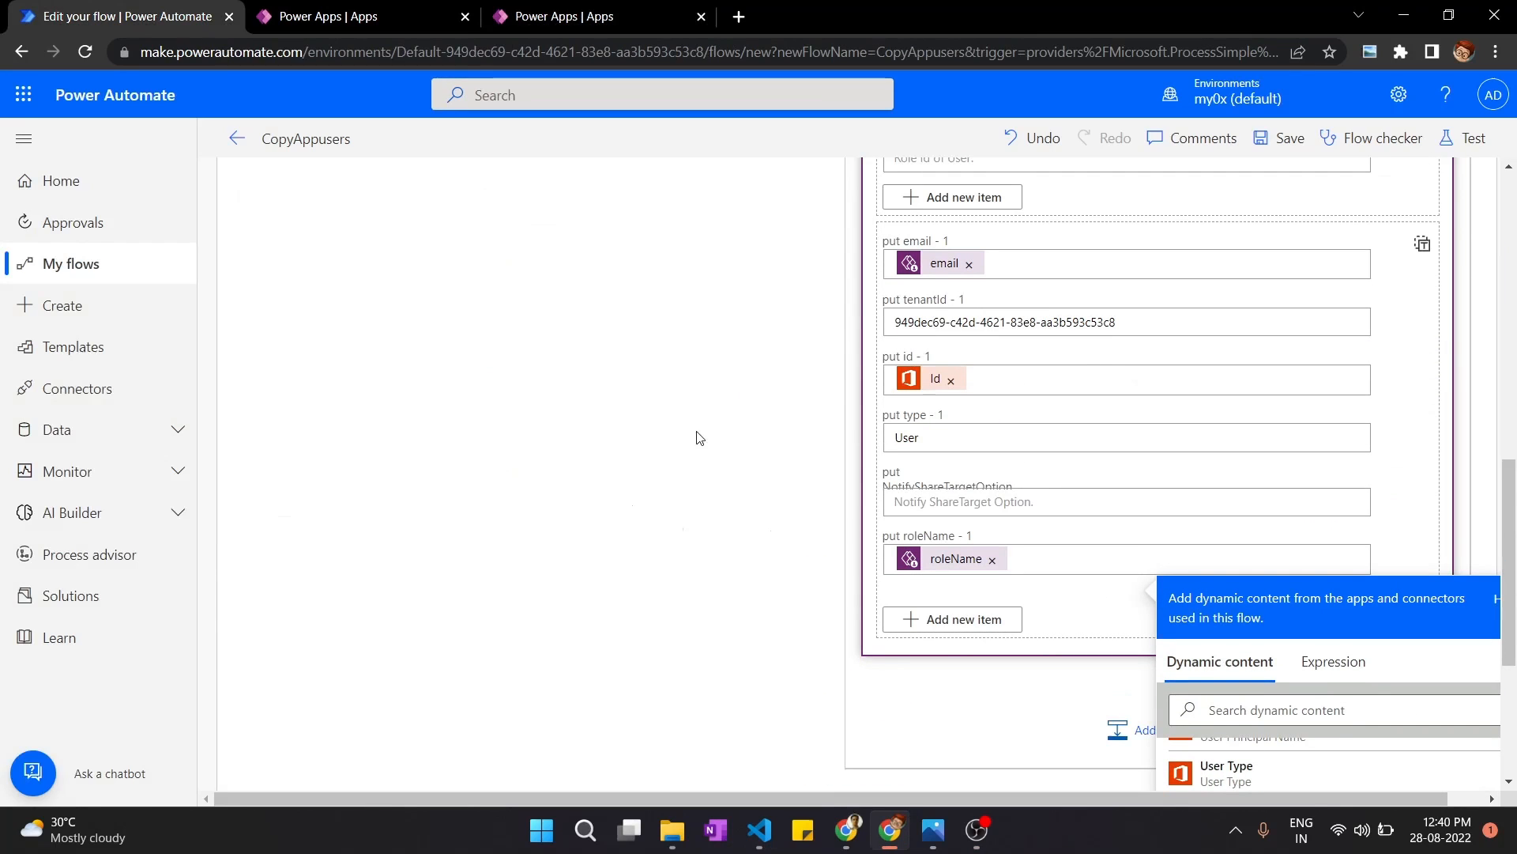
click(697, 474)
scroll(697, 474, up, 5)
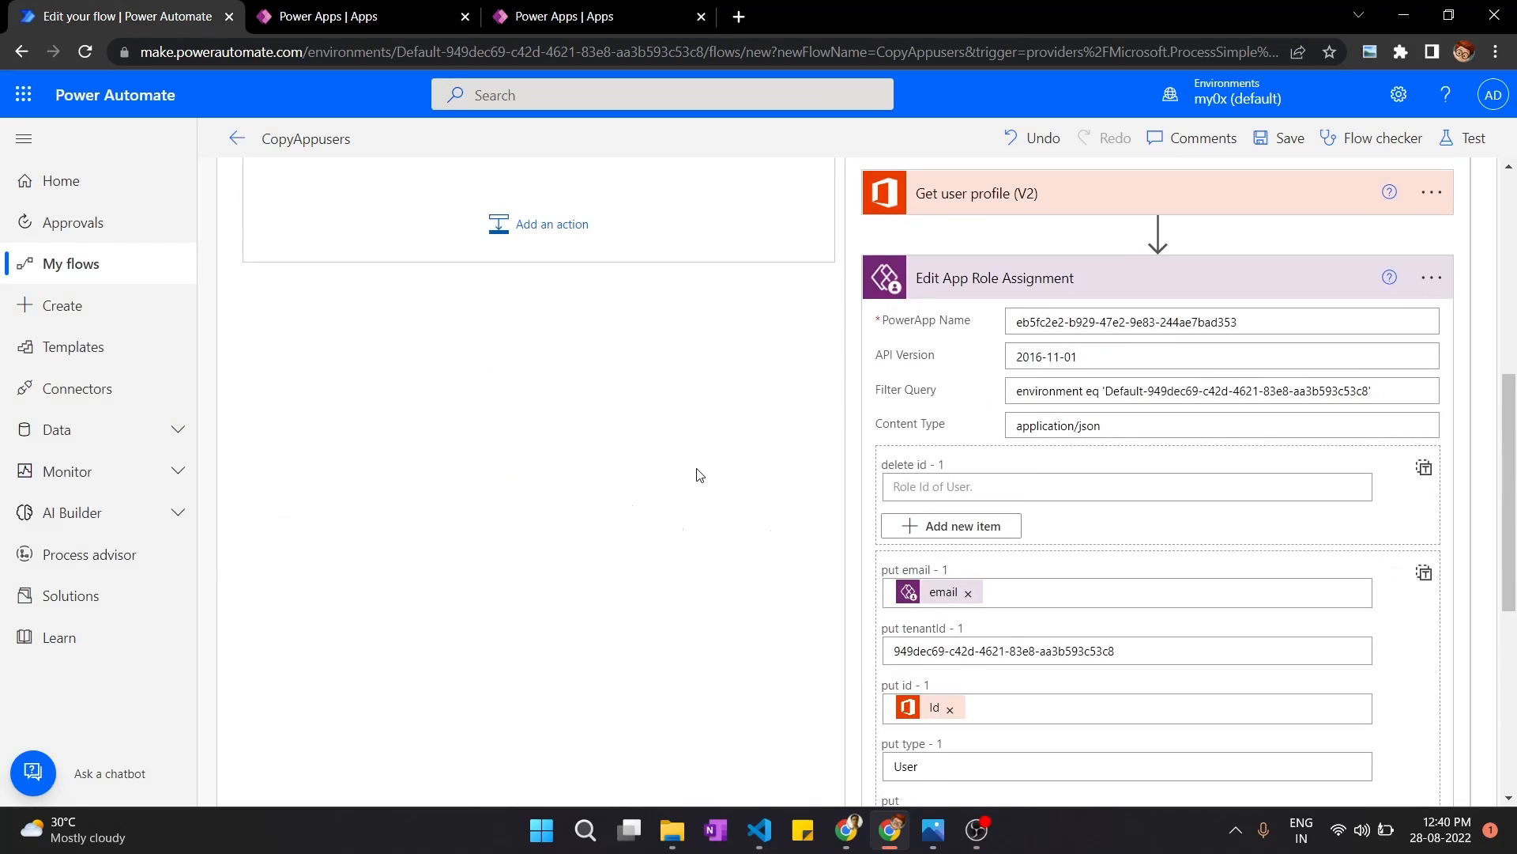
scroll(697, 474, up, 3)
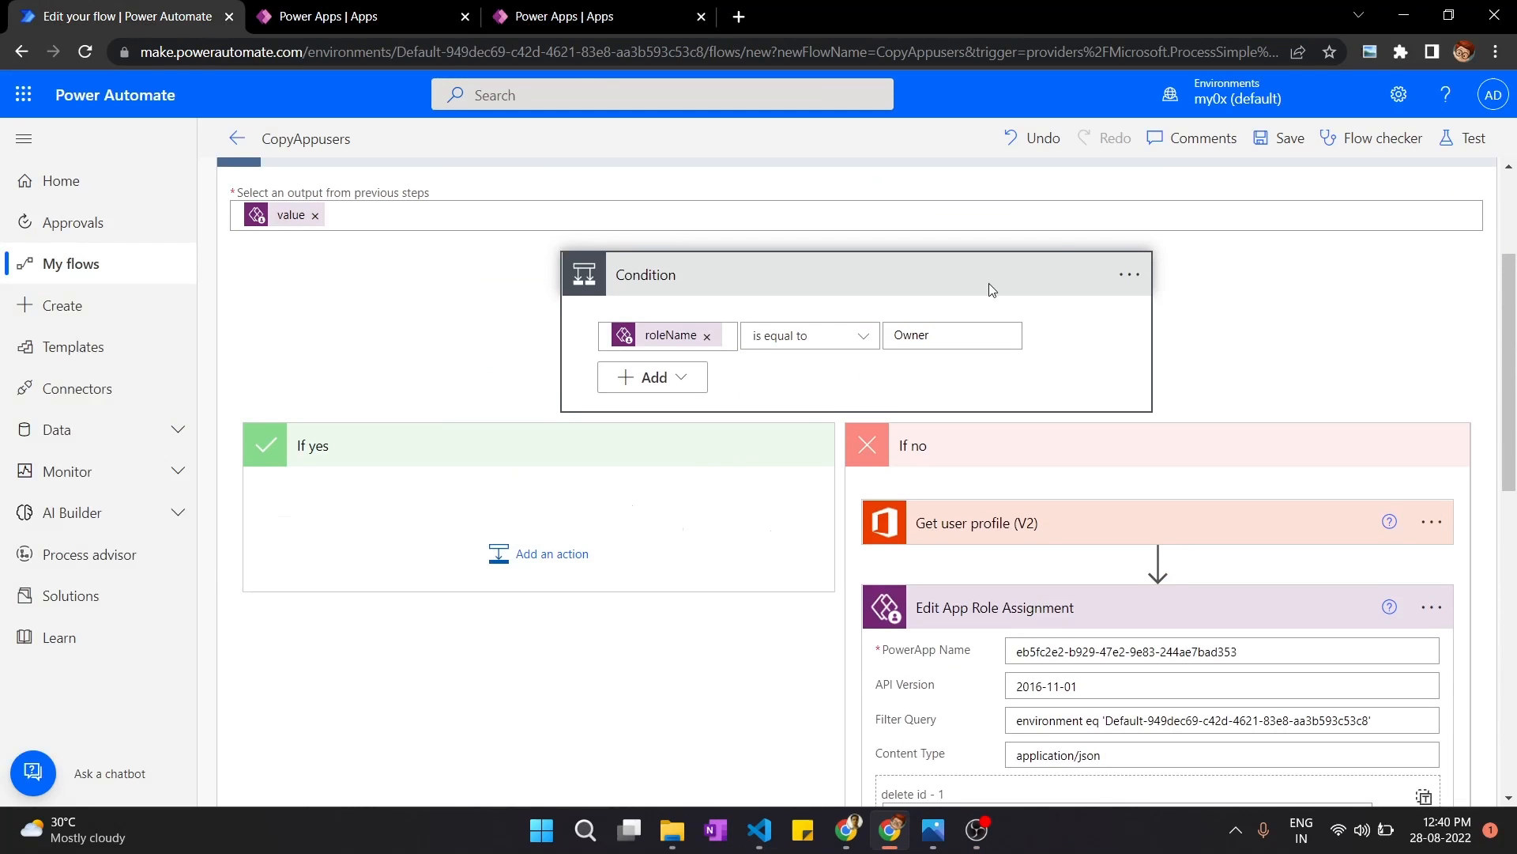
click(1303, 148)
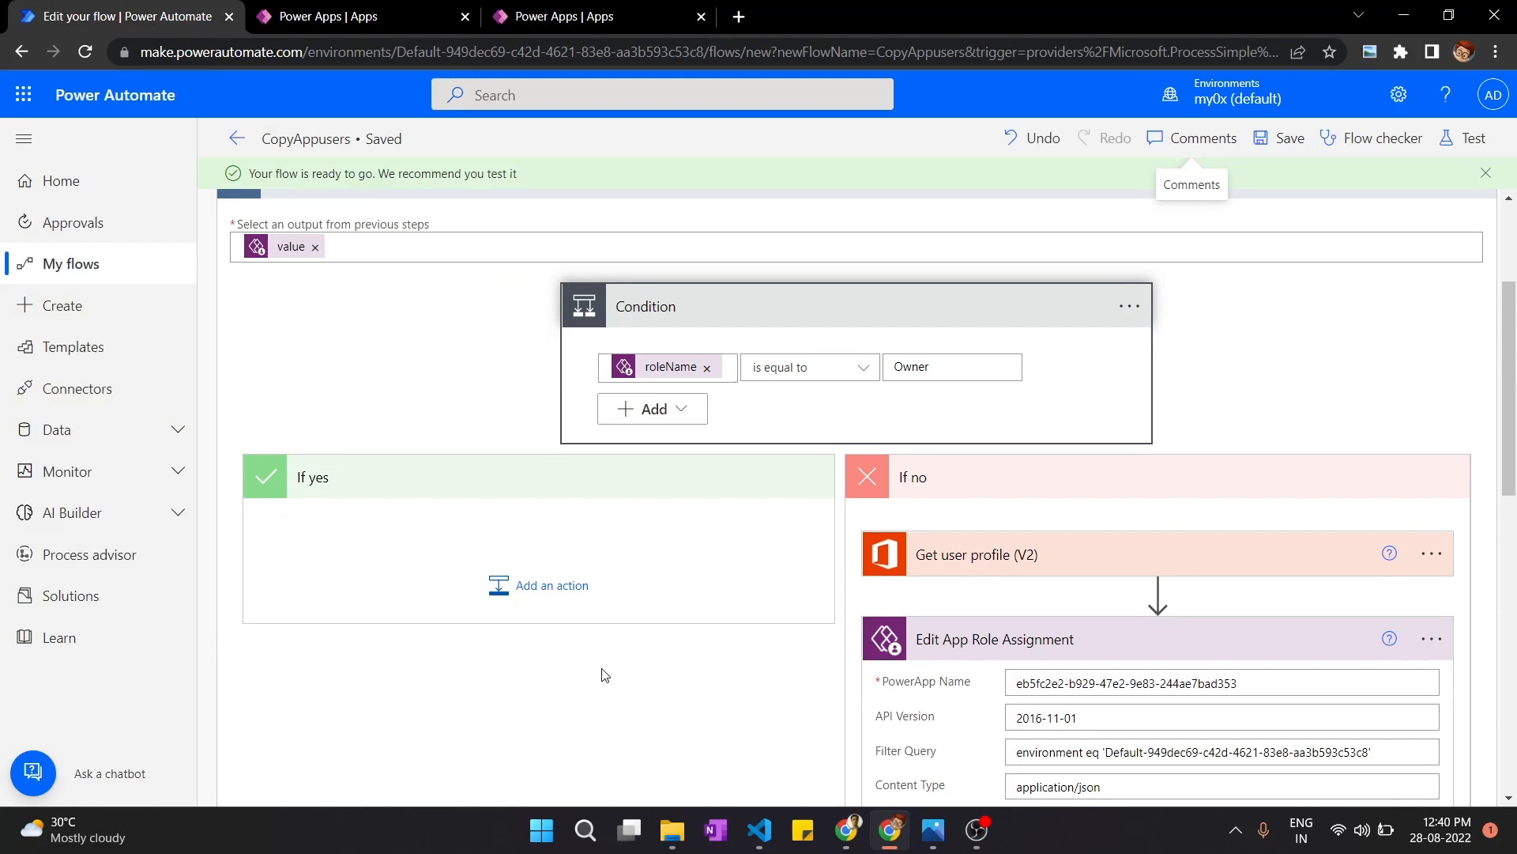
Step: Switch to NewApp's details page in Power Apps, check who the app is shared with, and close the sharing pane
click(638, 10)
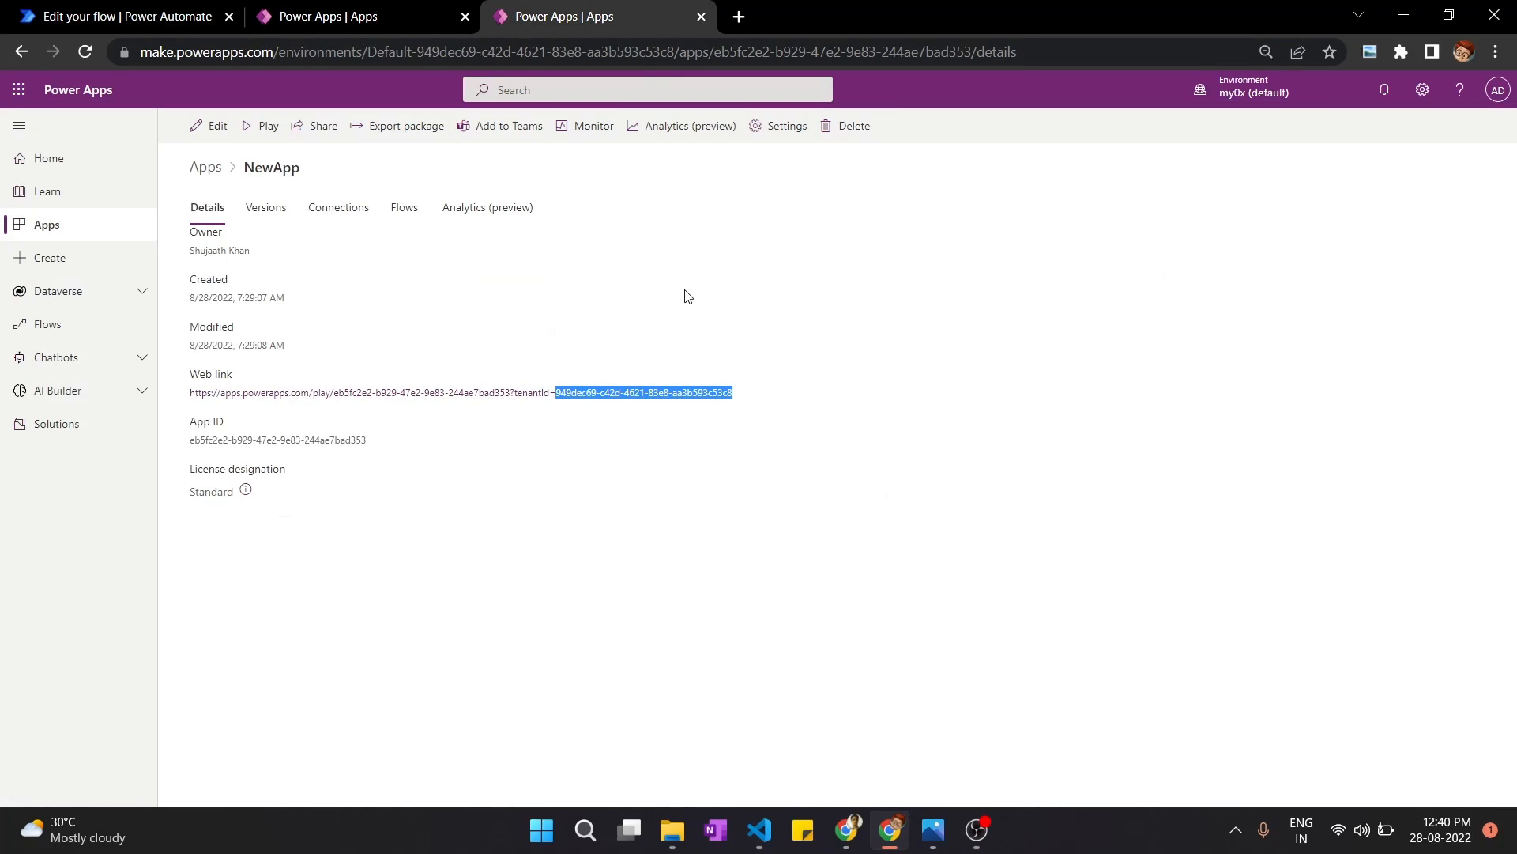
click(686, 316)
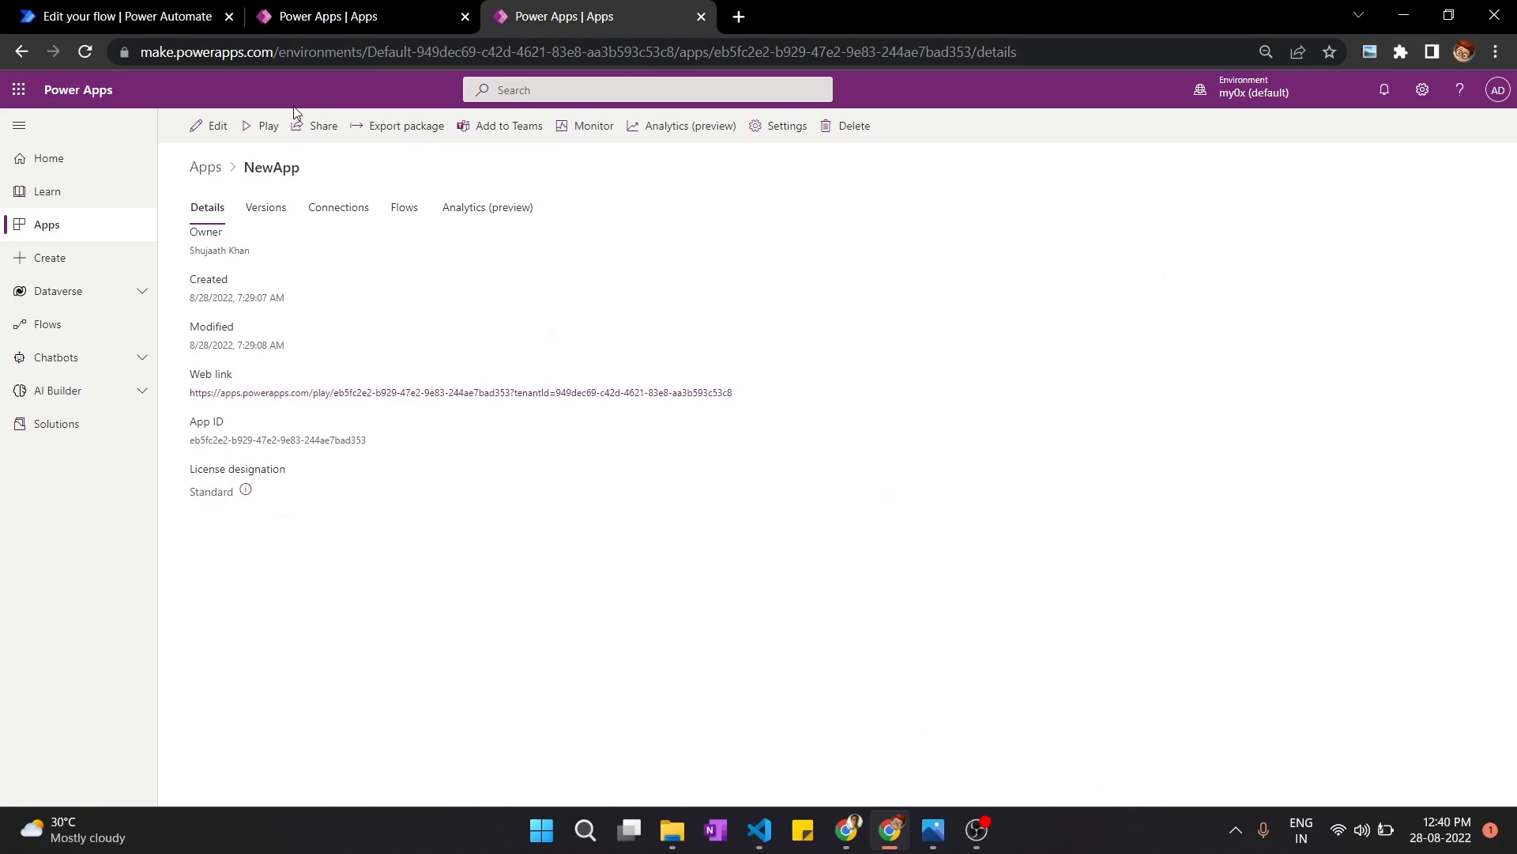
click(316, 126)
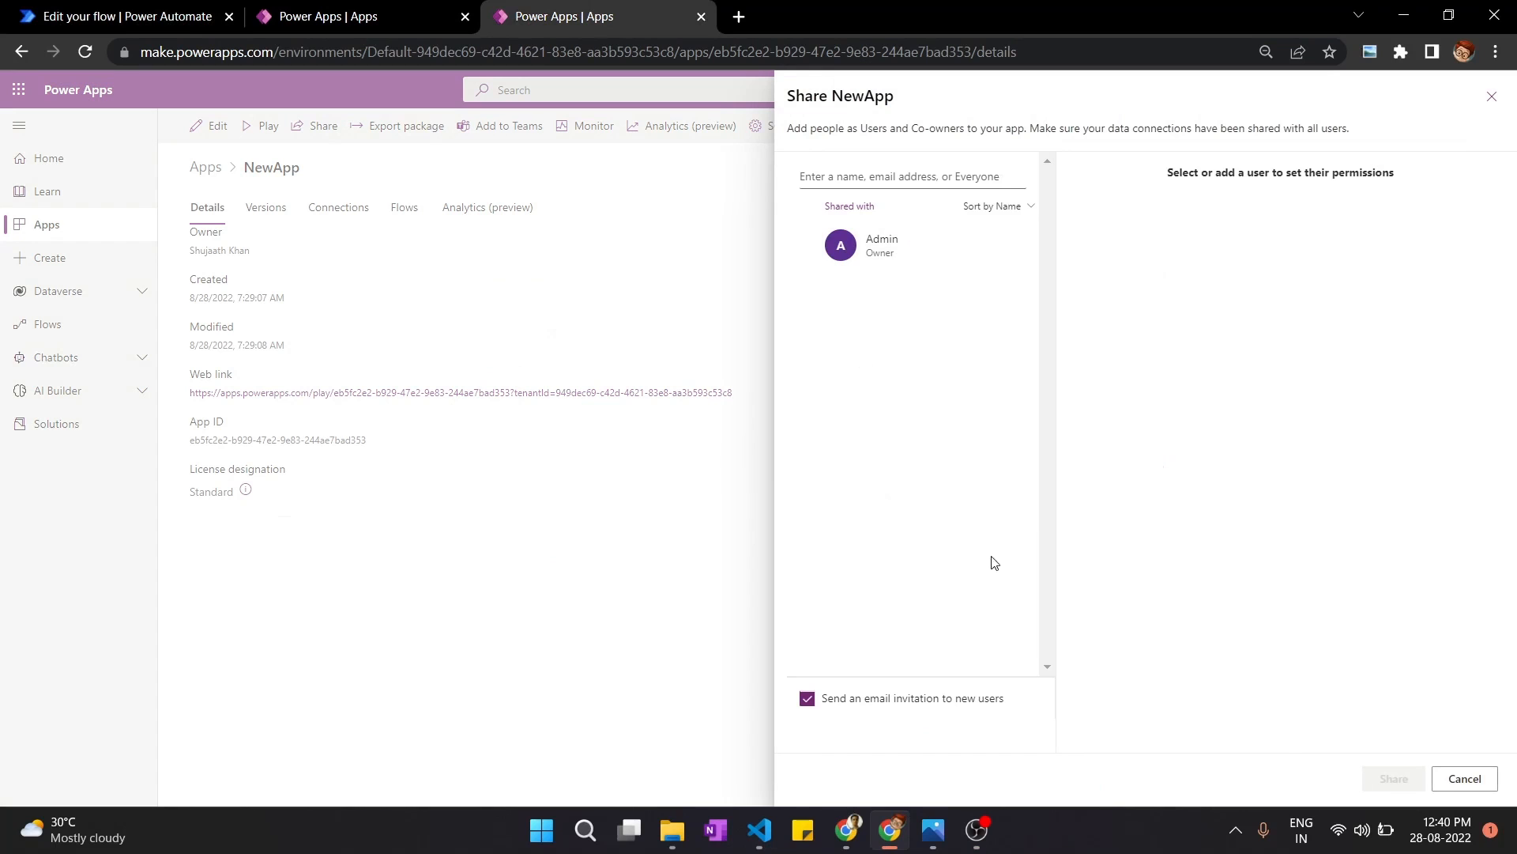
click(1481, 783)
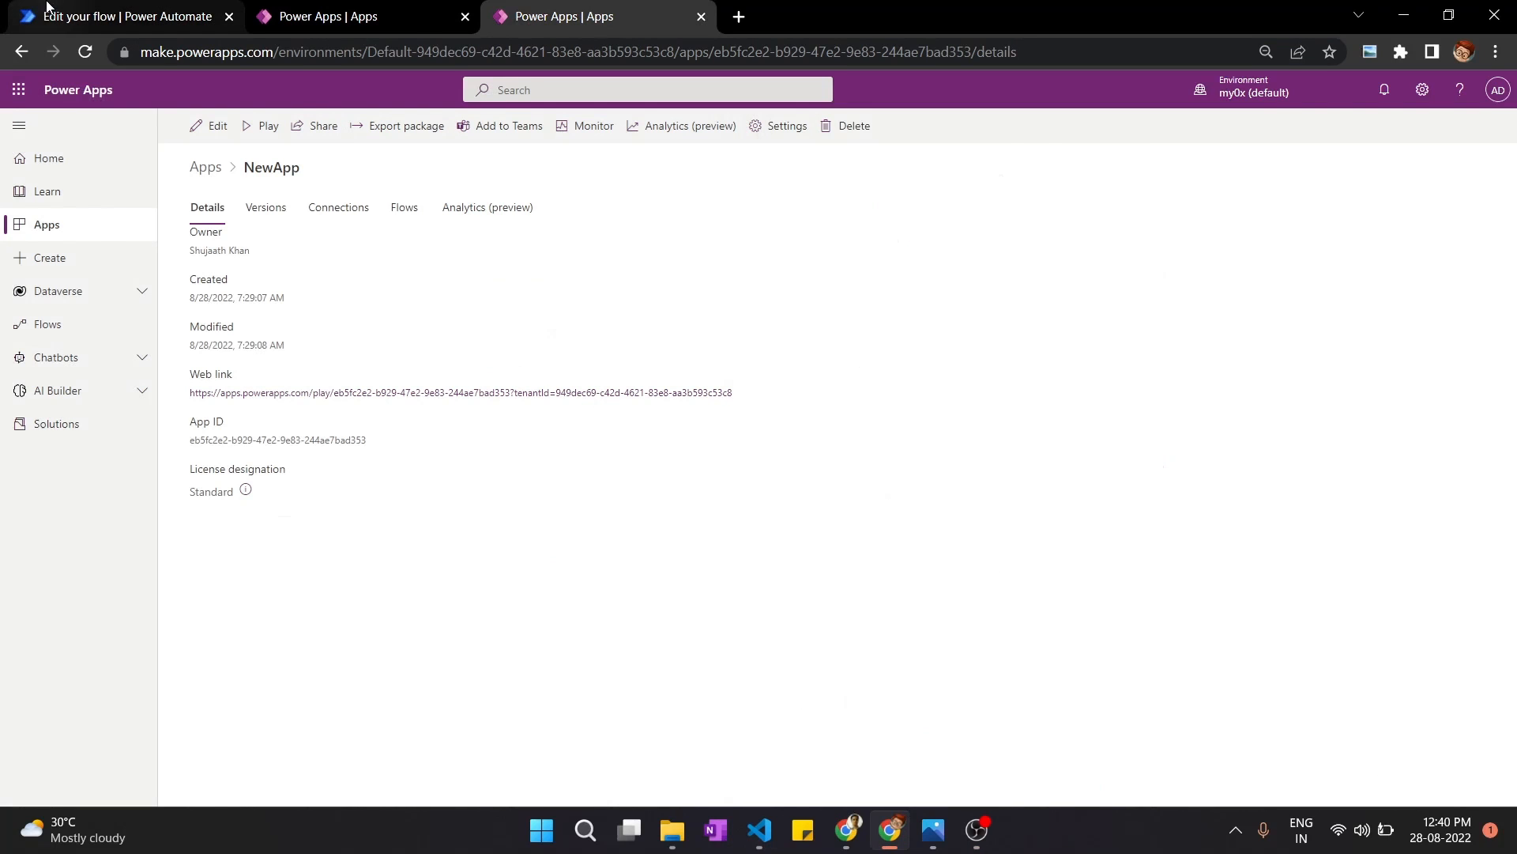
Step: Return to Power Automate and run a manual test of the CopyAppusers flow
click(47, 15)
click(1470, 139)
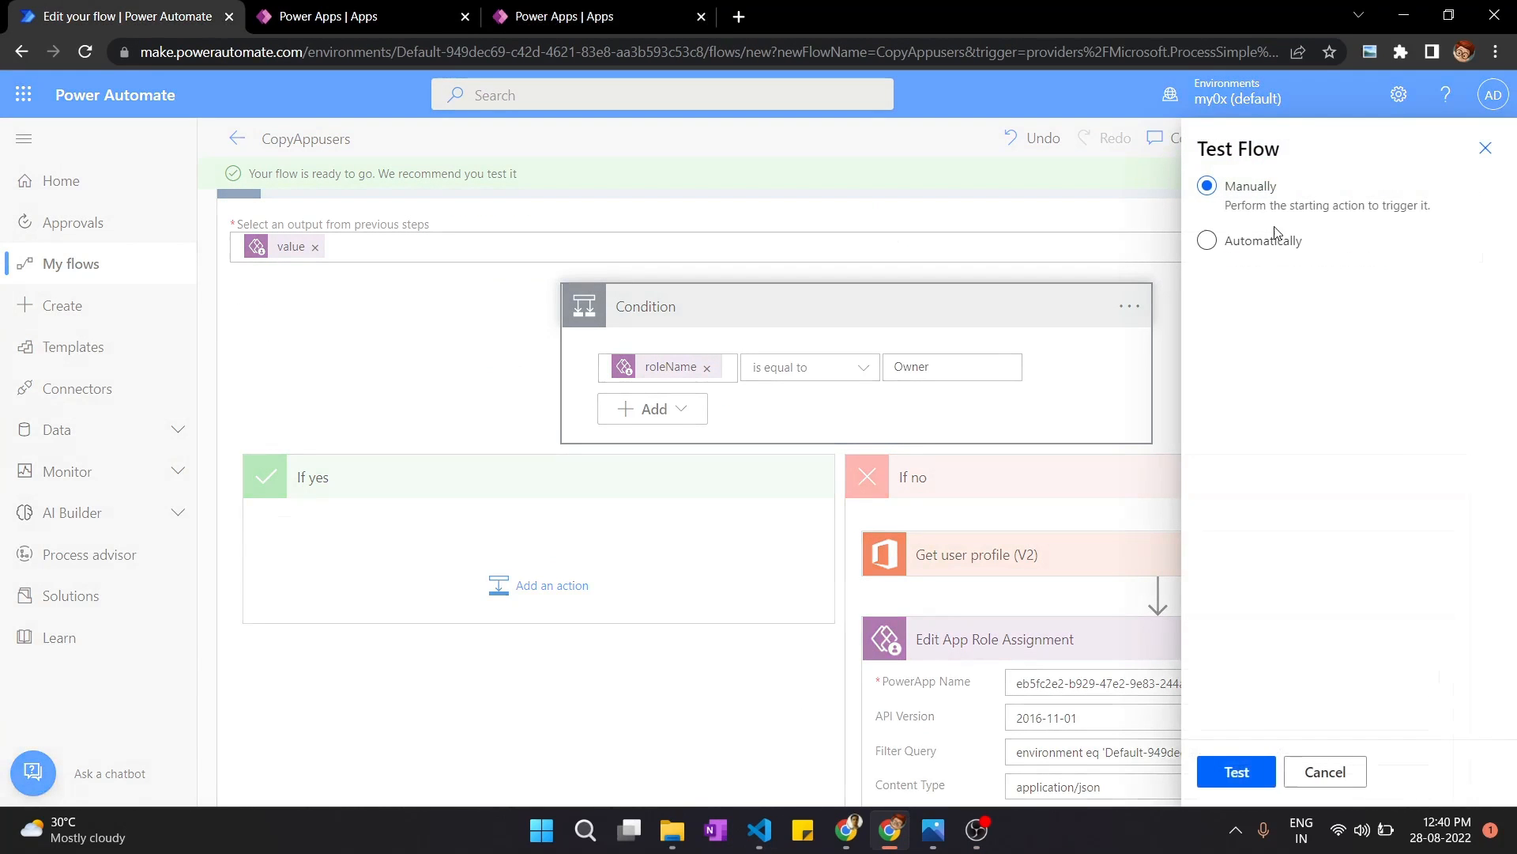
click(1239, 775)
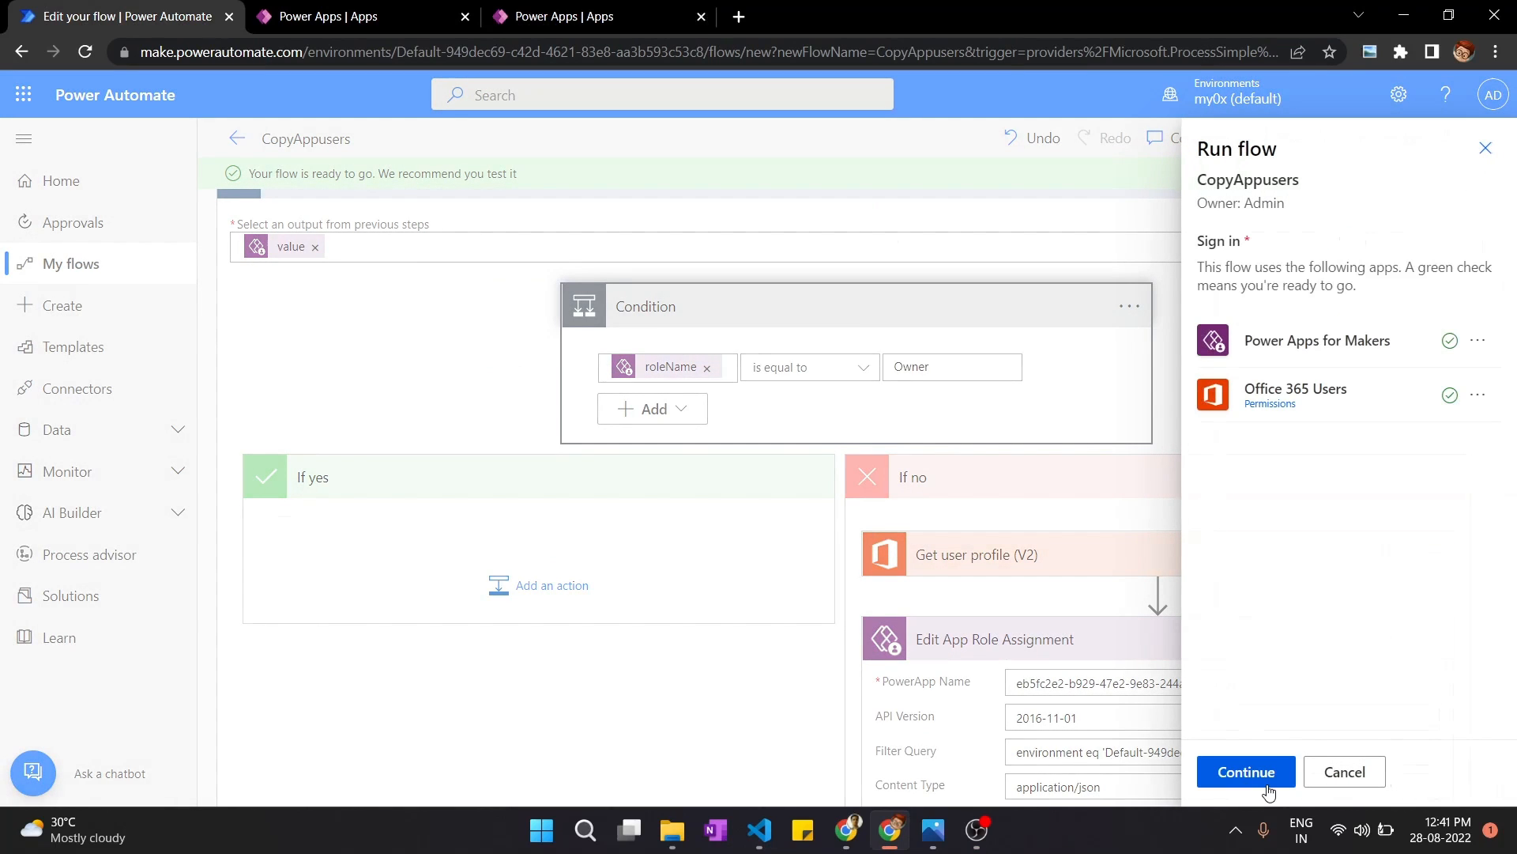
click(1267, 789)
click(1267, 789)
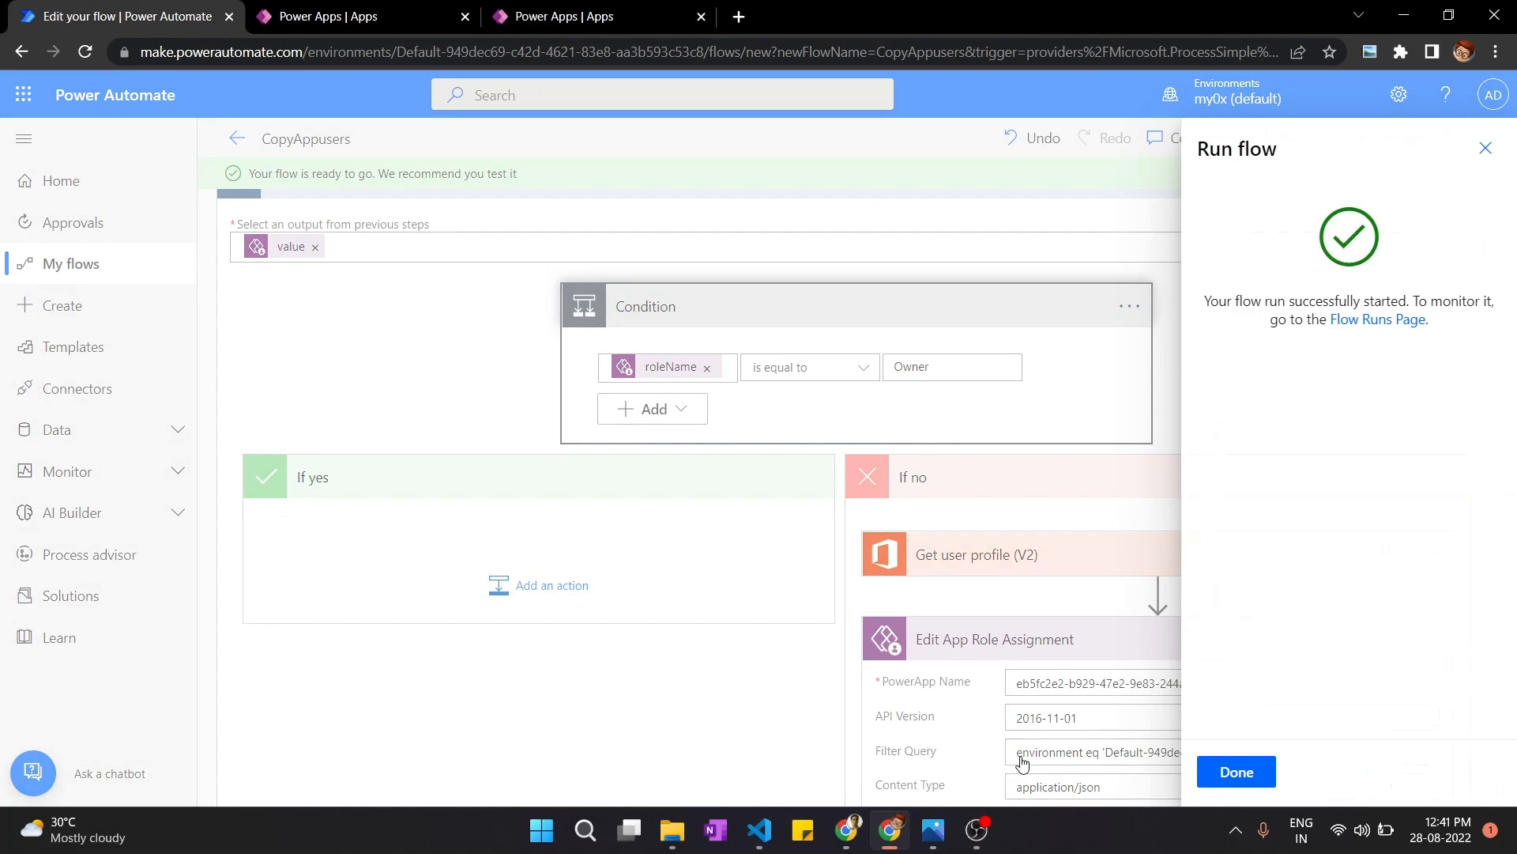
click(1238, 772)
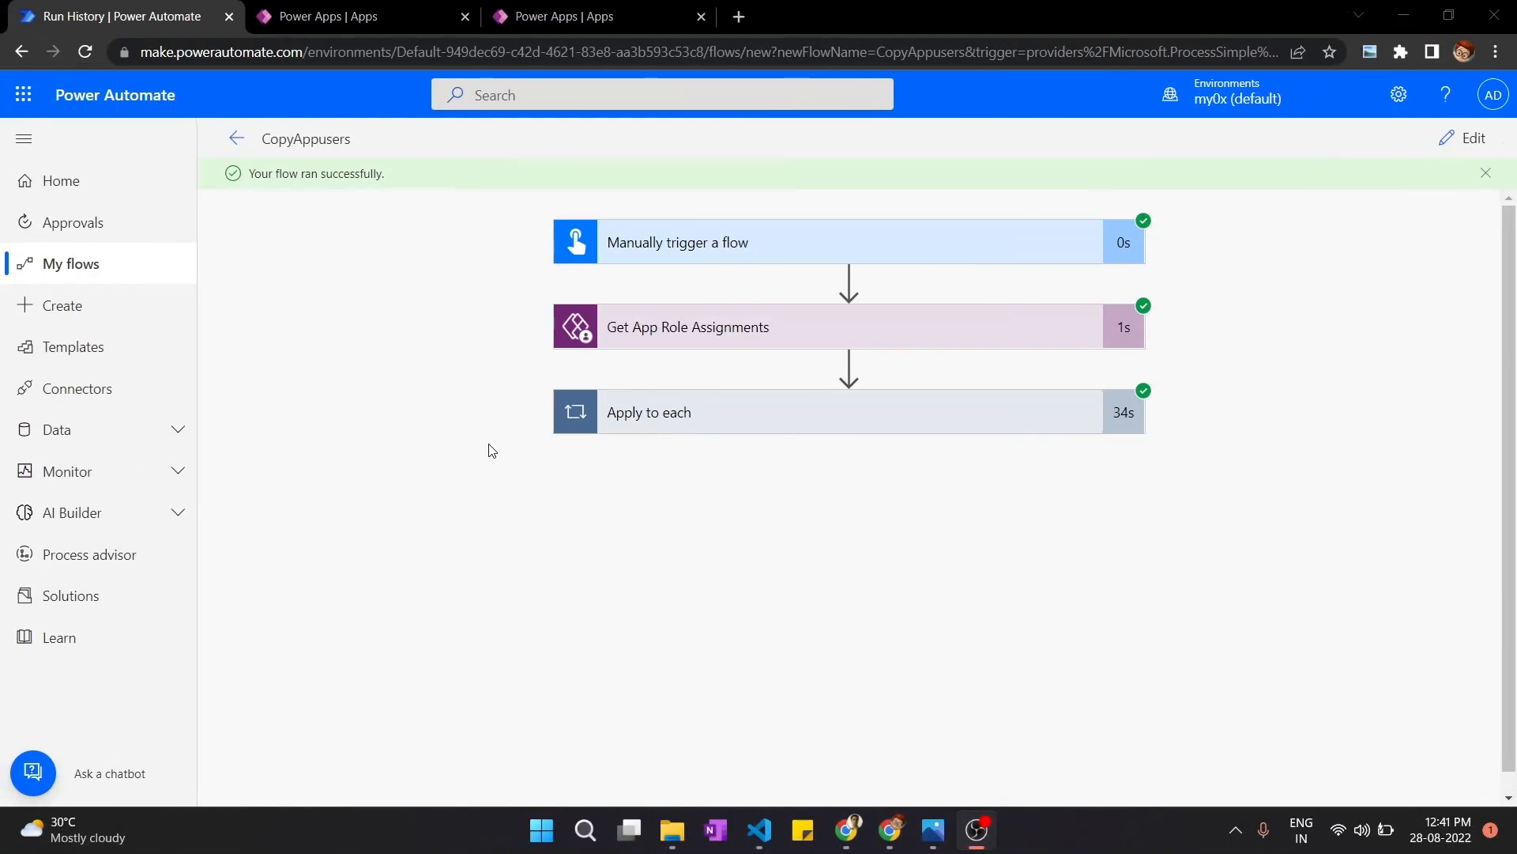
Step: Reload NewApp's details page in Power Apps and check the list of people it is shared with
click(641, 7)
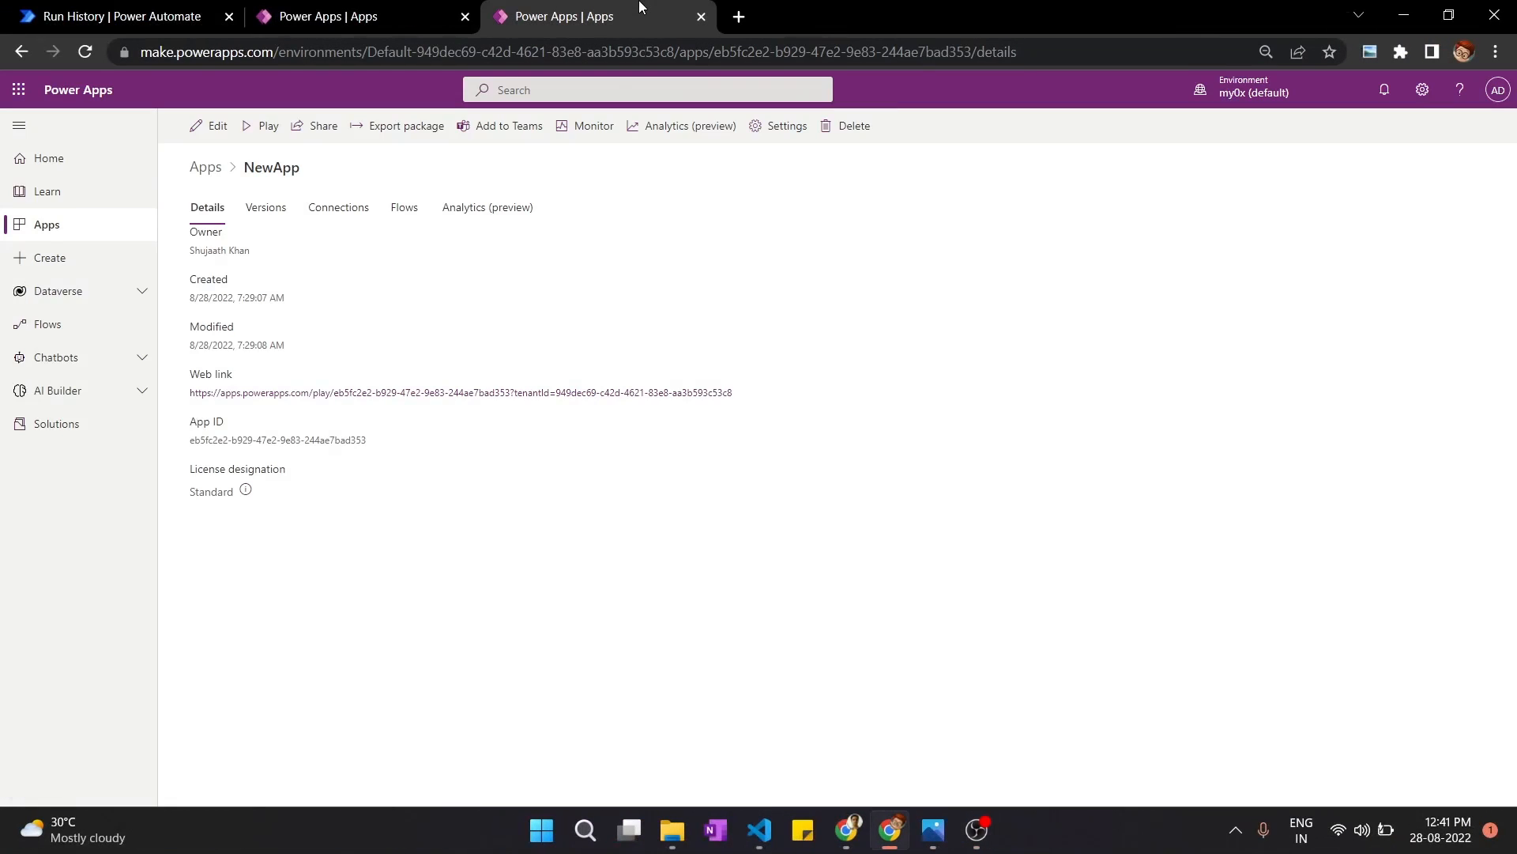
click(396, 60)
key(Return)
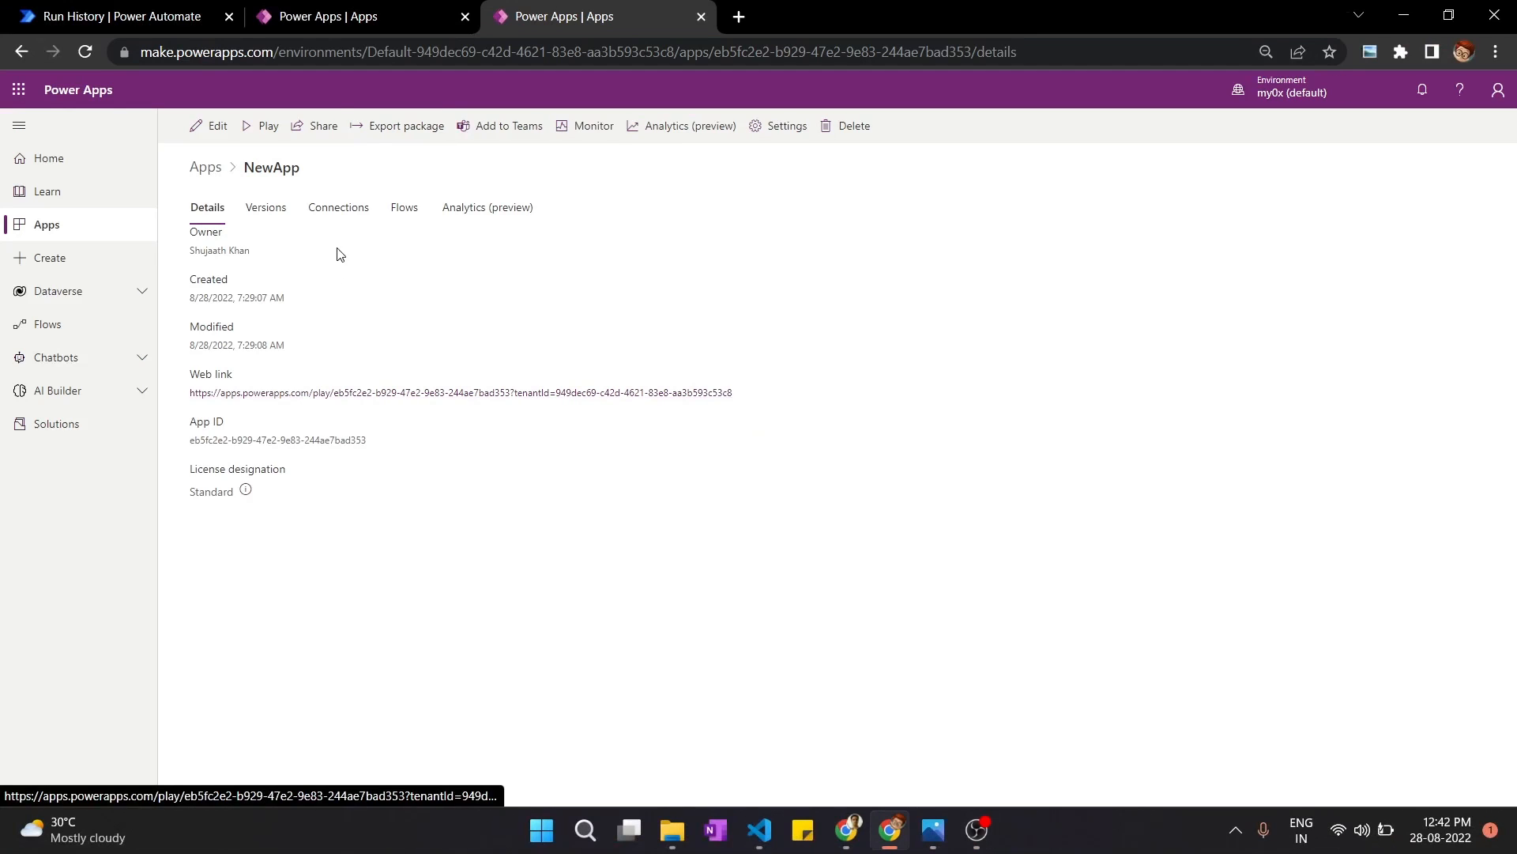
click(320, 126)
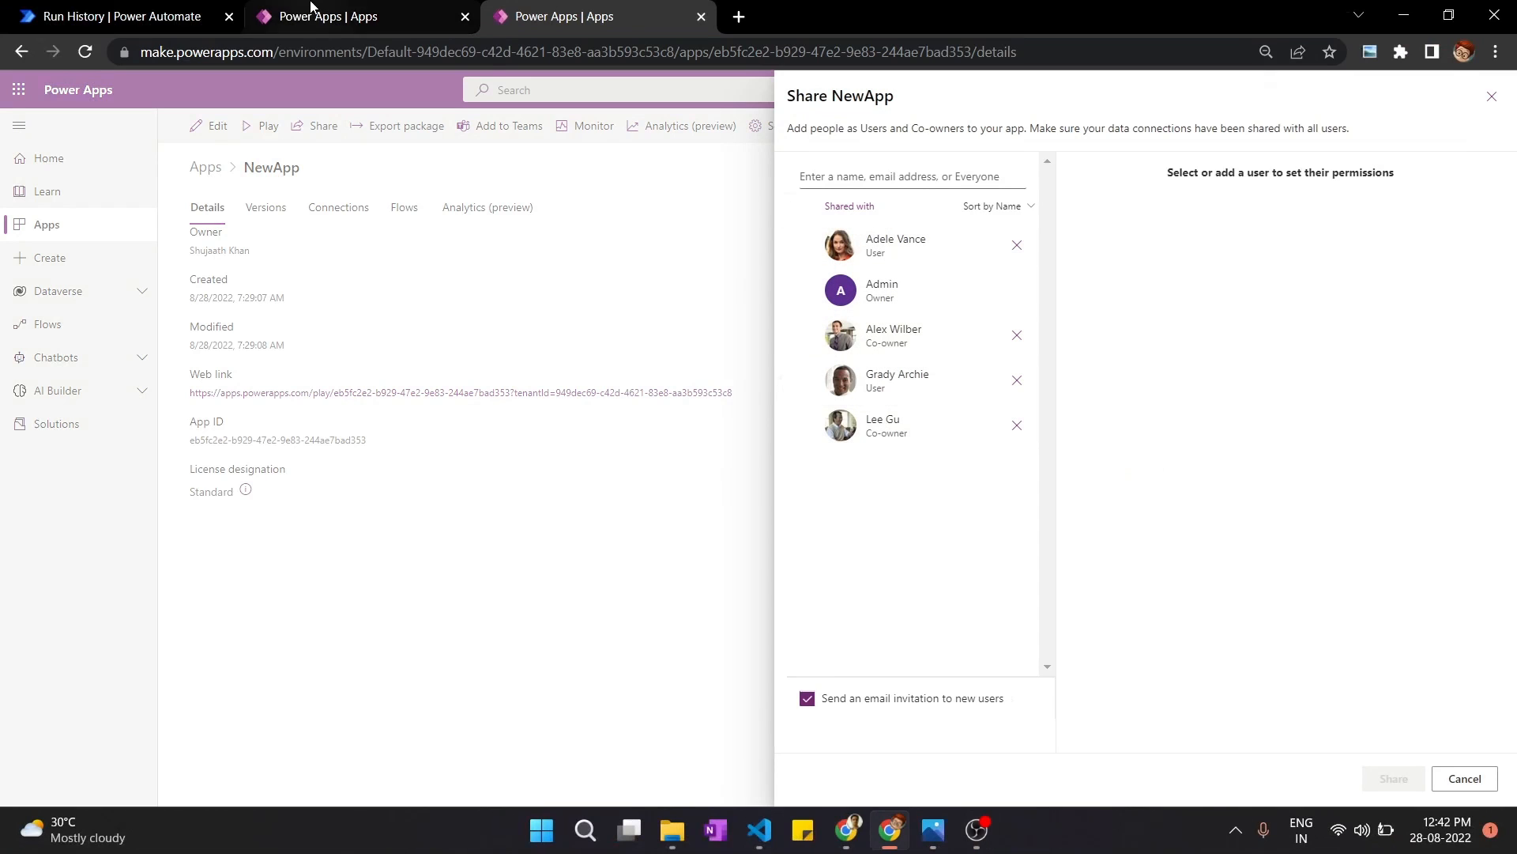
Step: Open OldApp's sharing list and compare its users with those of NewApp
click(311, 10)
click(316, 126)
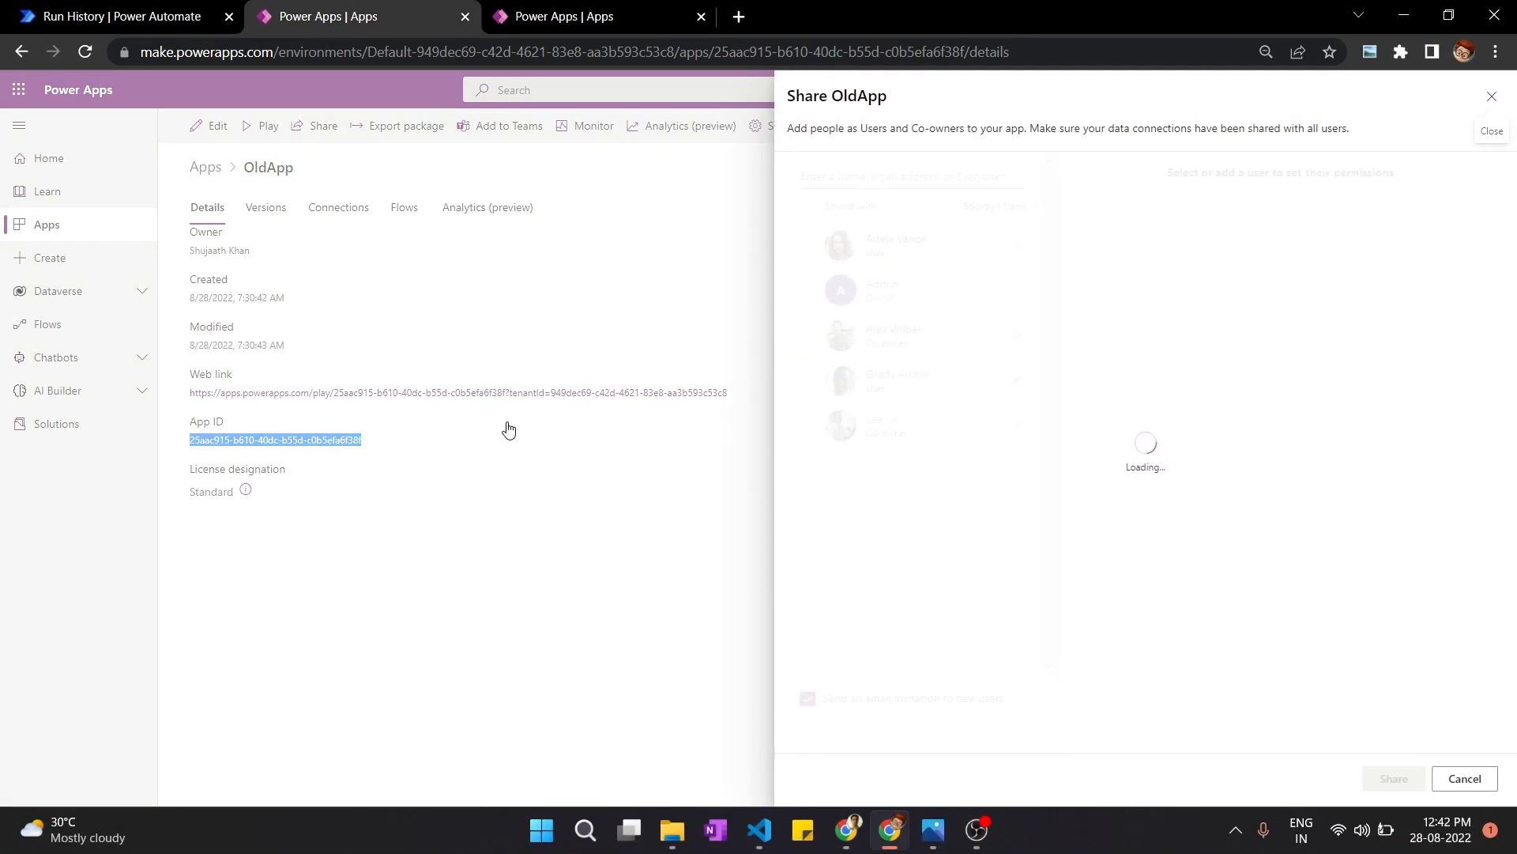
click(564, 15)
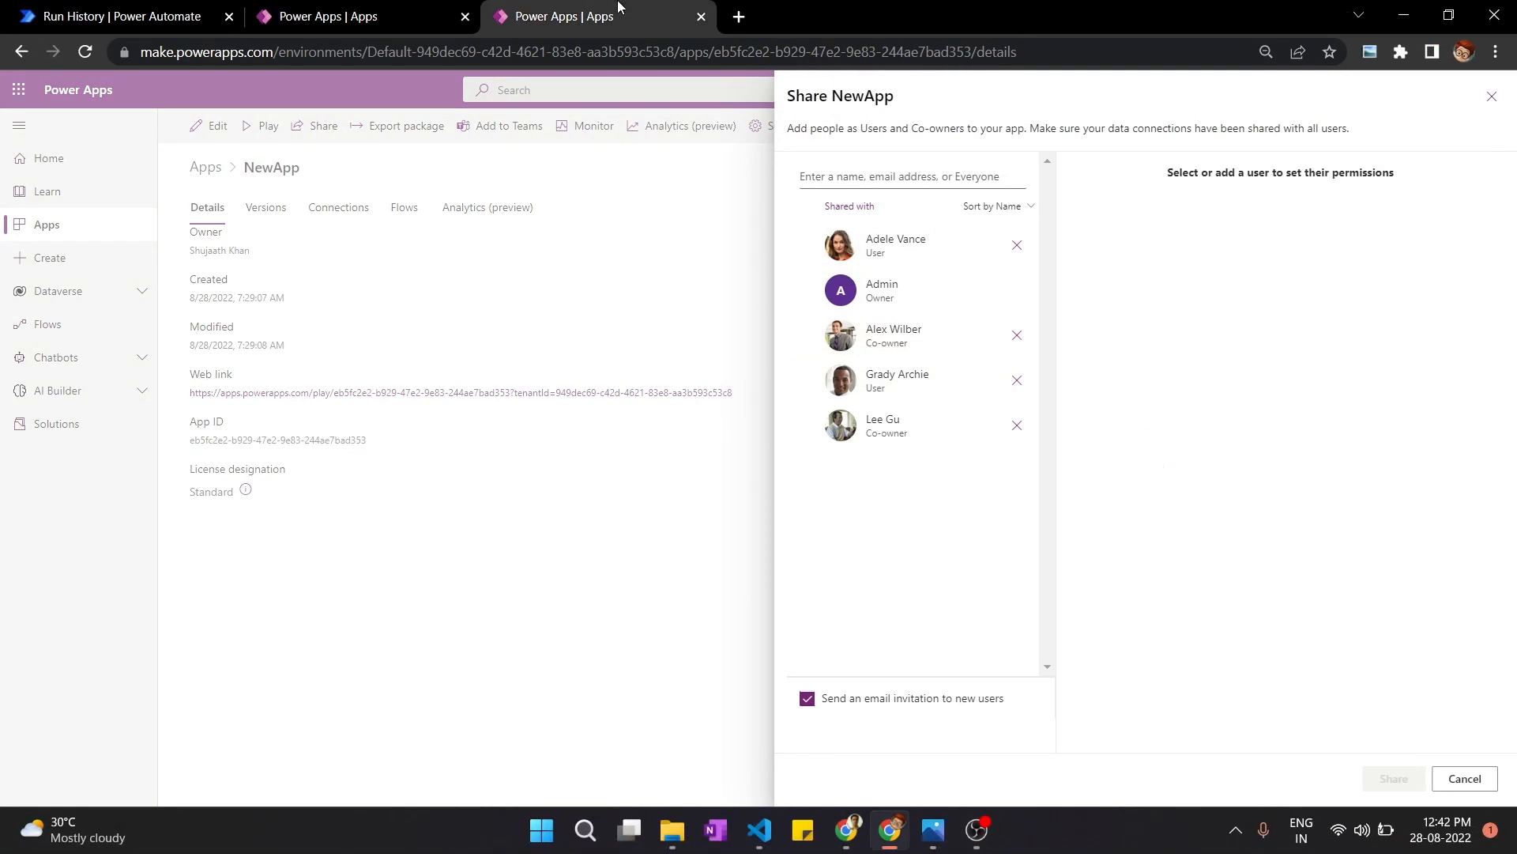
drag(833, 97, 886, 96)
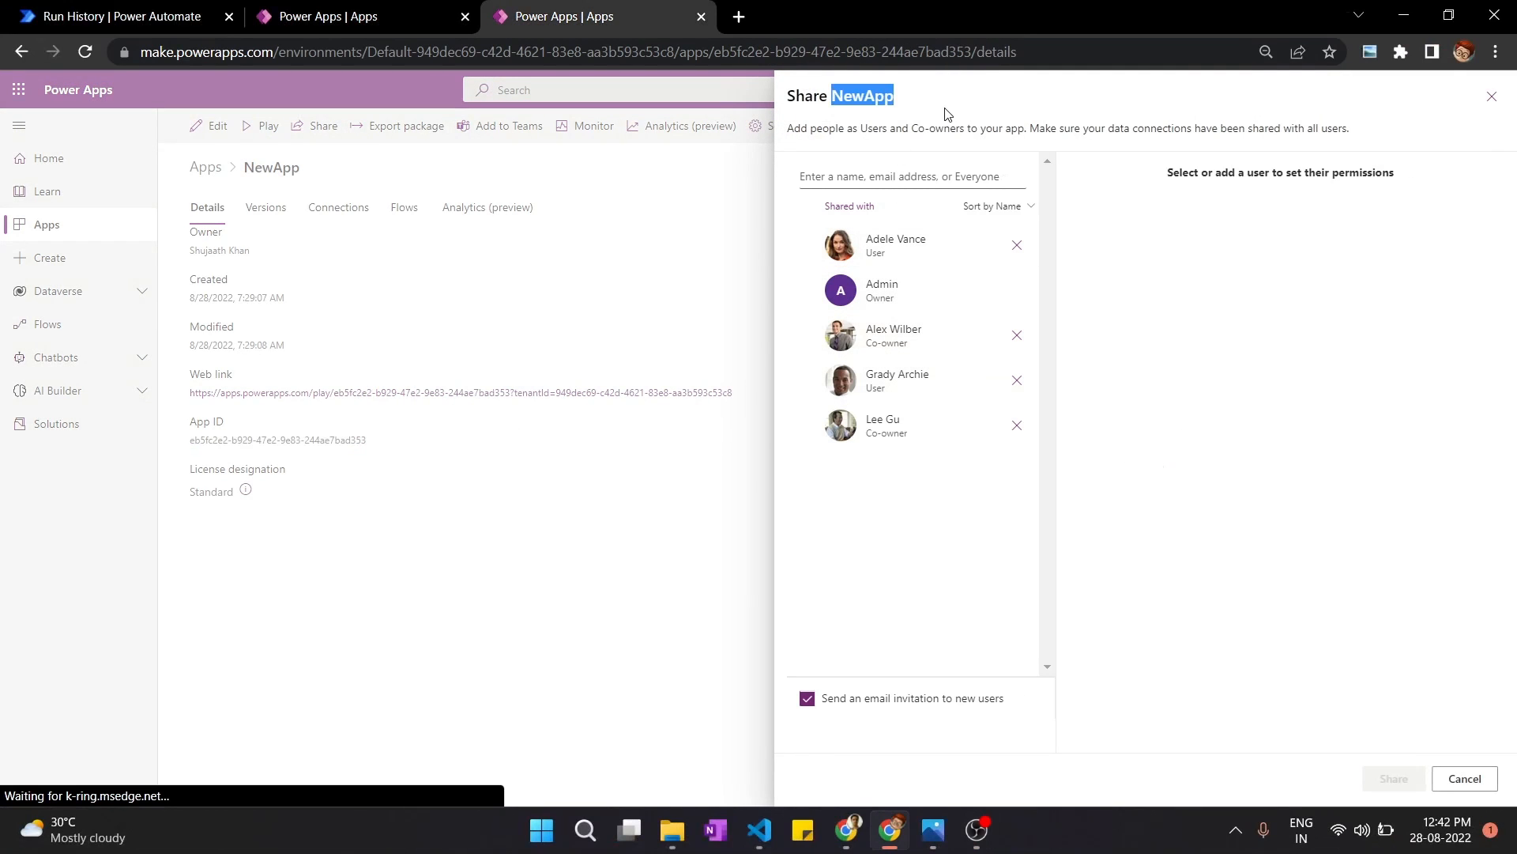
Step: In the flow's run history, examine the first Apply to each iteration's Condition and Edit App Role Assignment results
click(158, 15)
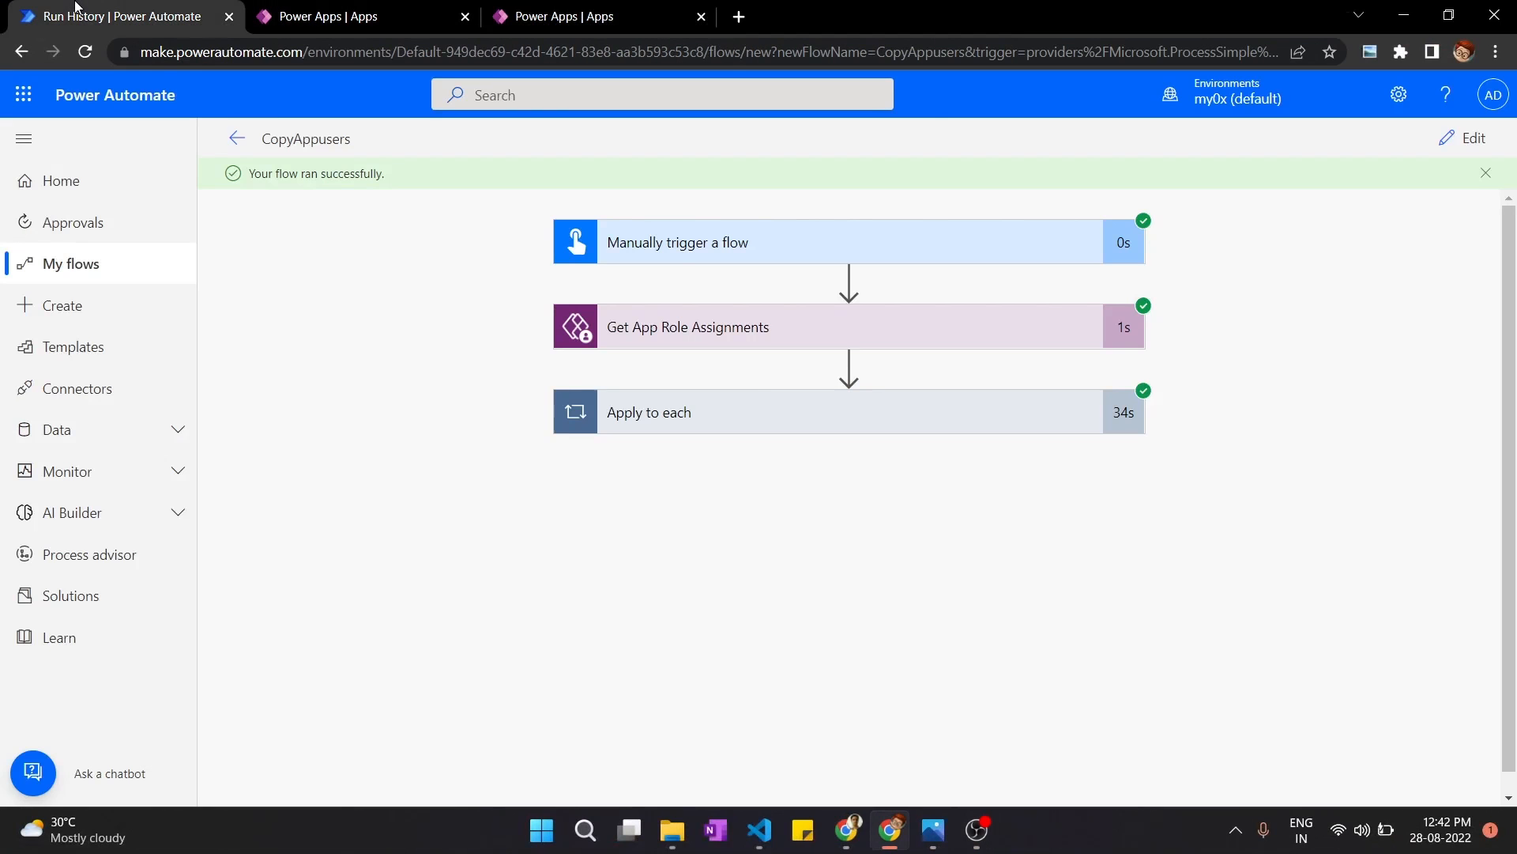
click(757, 401)
click(763, 531)
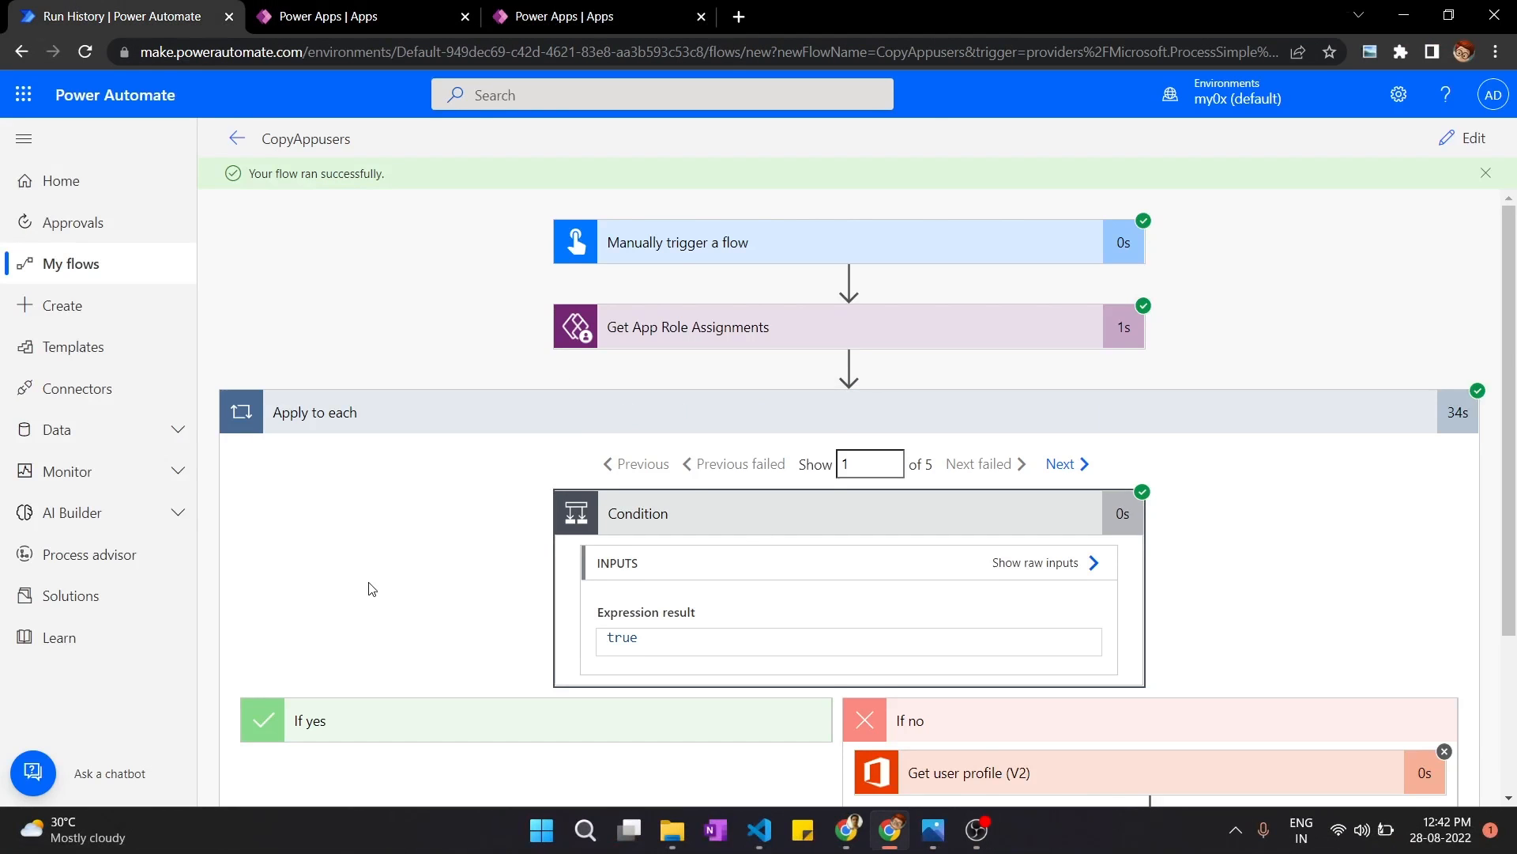
scroll(368, 561, down, 3)
click(978, 642)
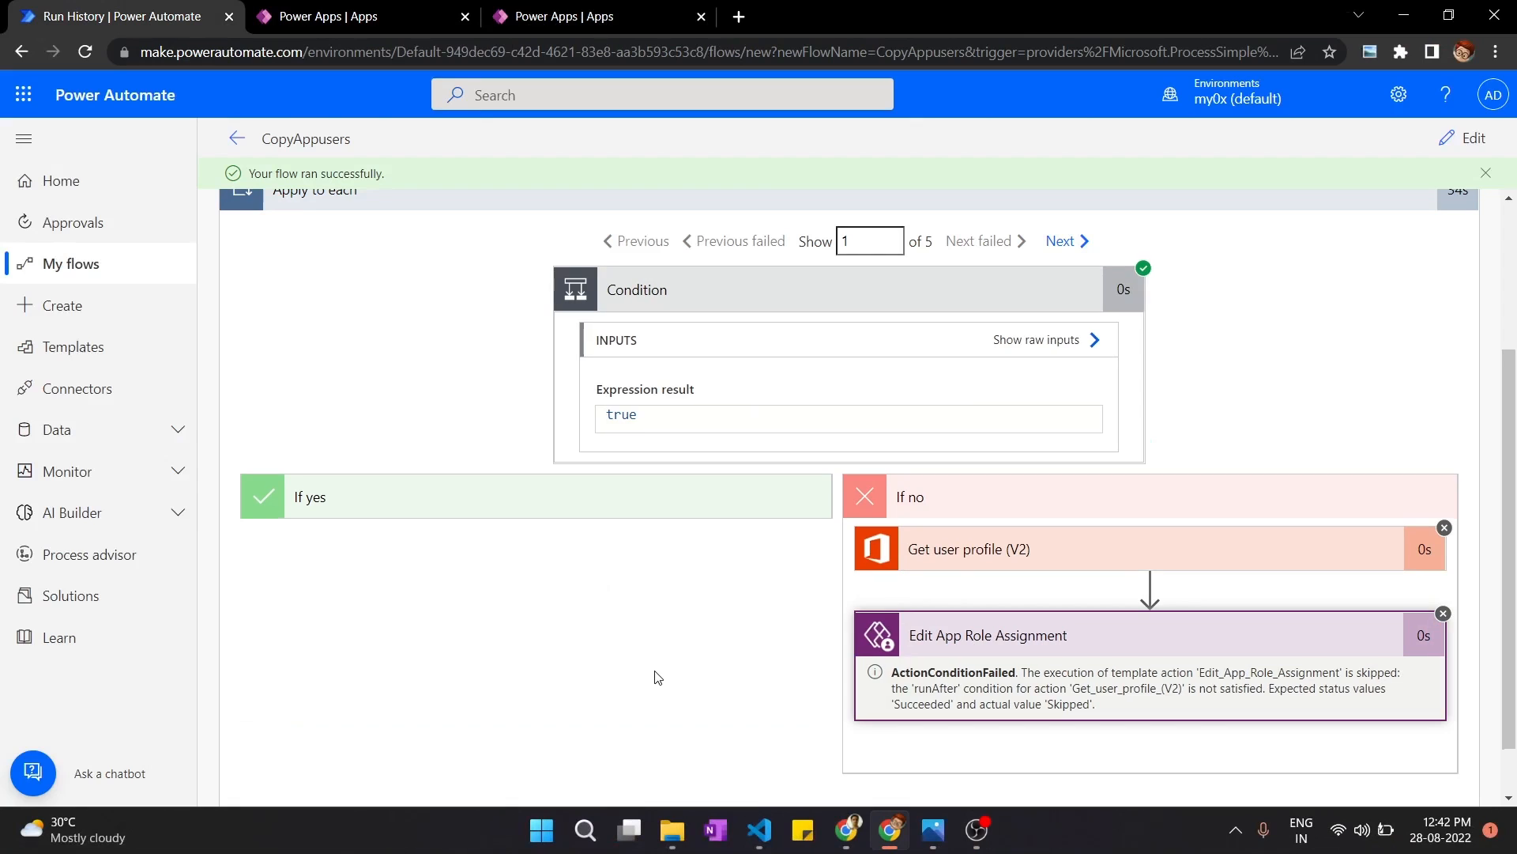
Step: Examine the inputs and outputs of Edit App Role Assignment in the second Apply to each iteration
click(1061, 243)
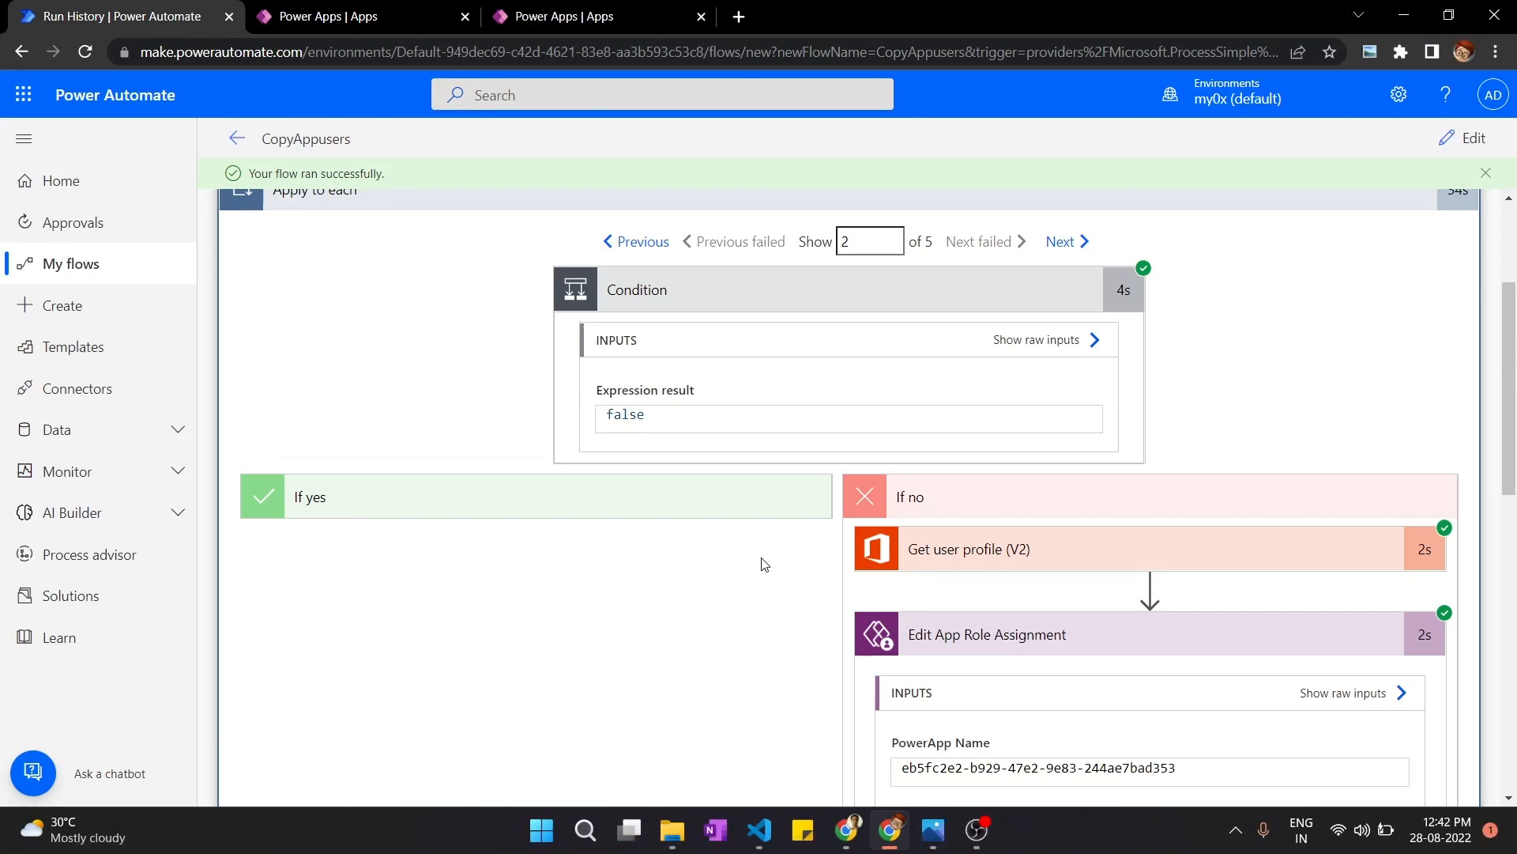
scroll(764, 564, down, 4)
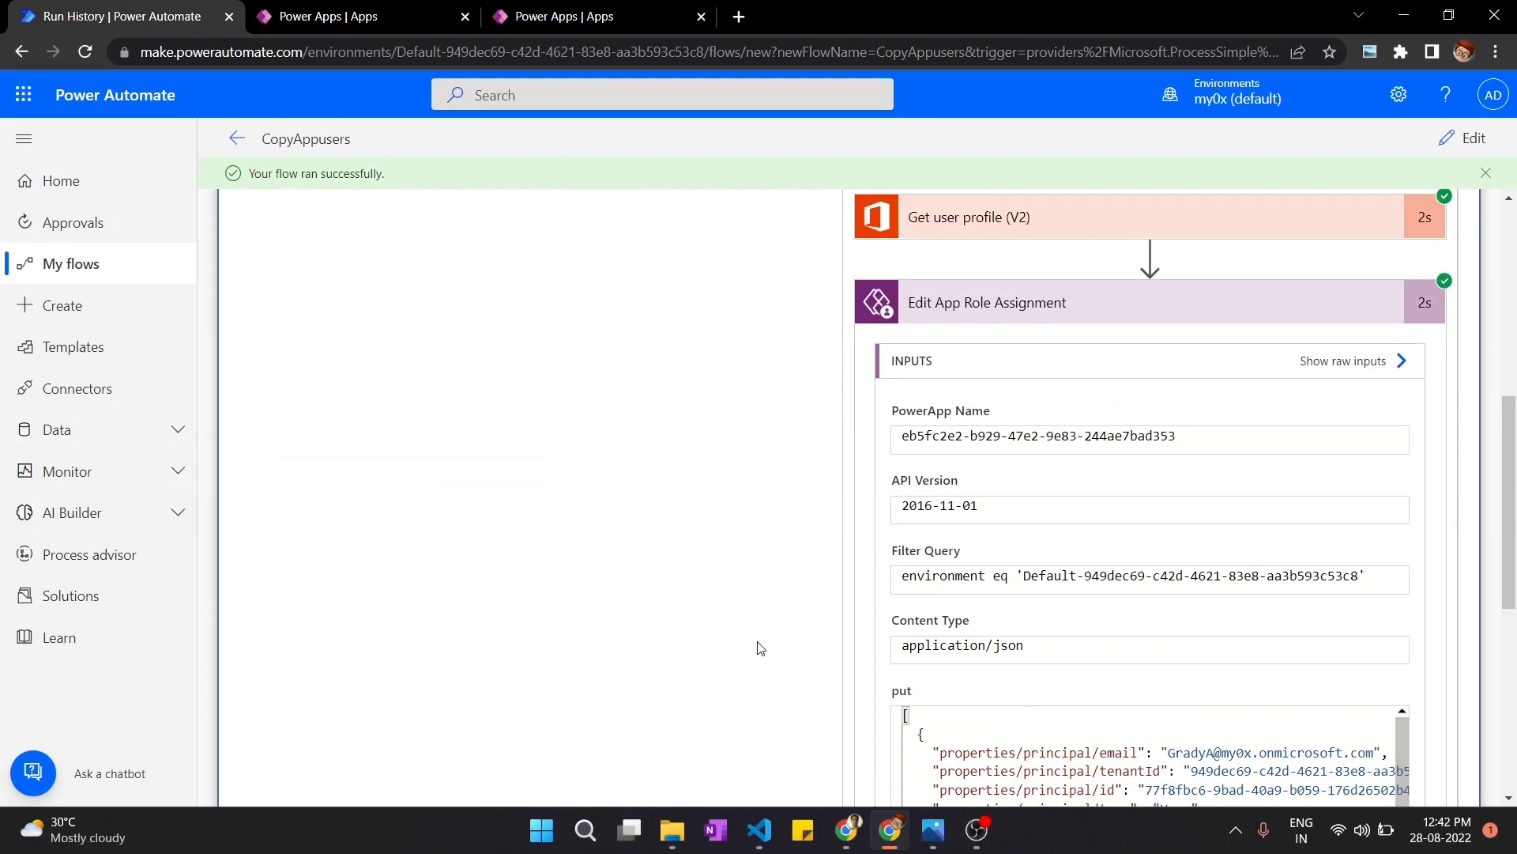
scroll(759, 648, down, 3)
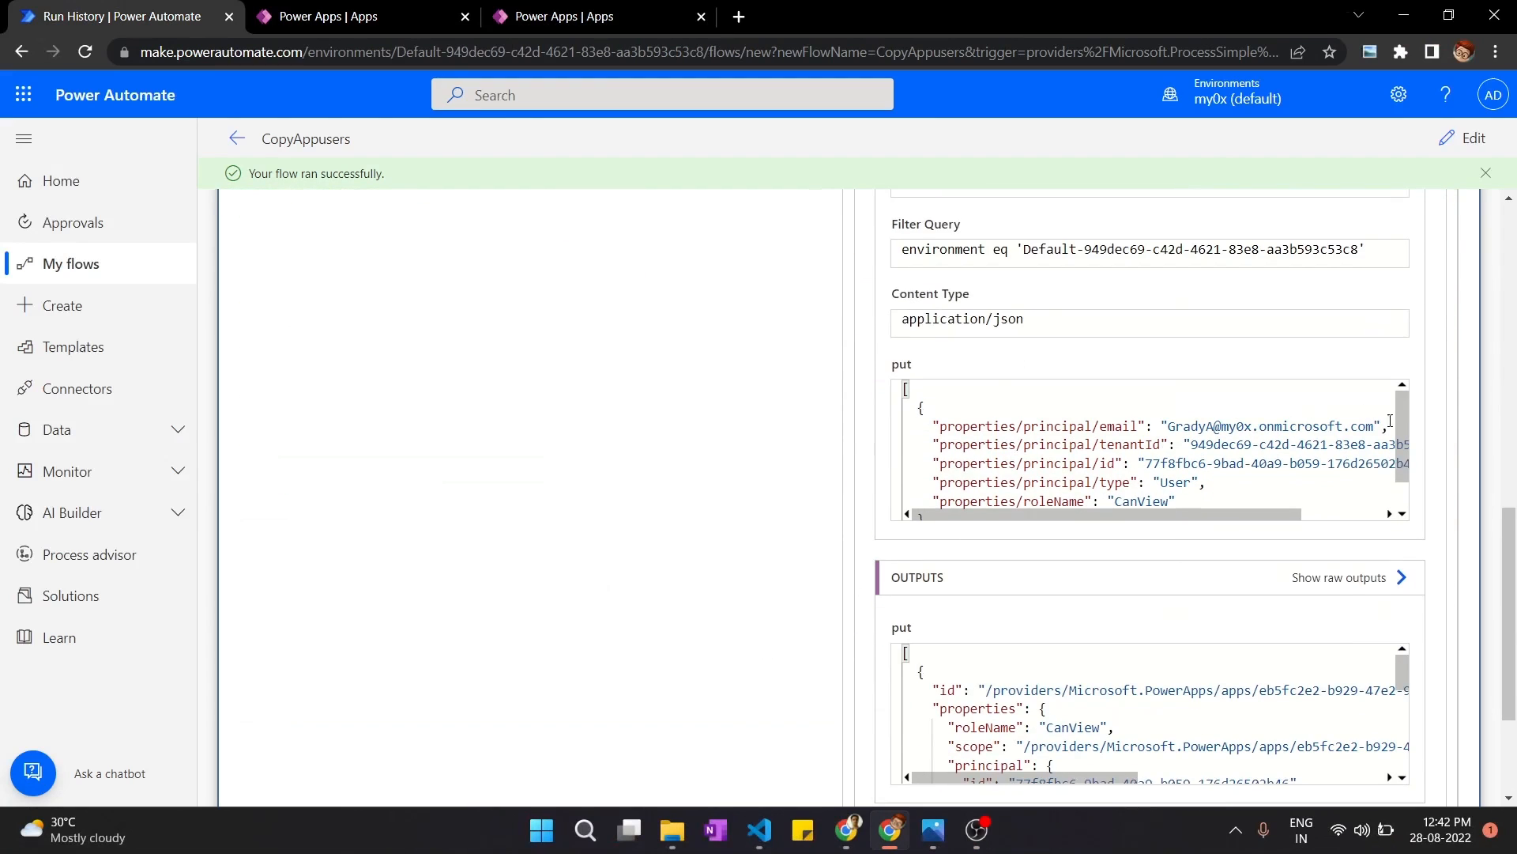
scroll(1395, 443, down, 5)
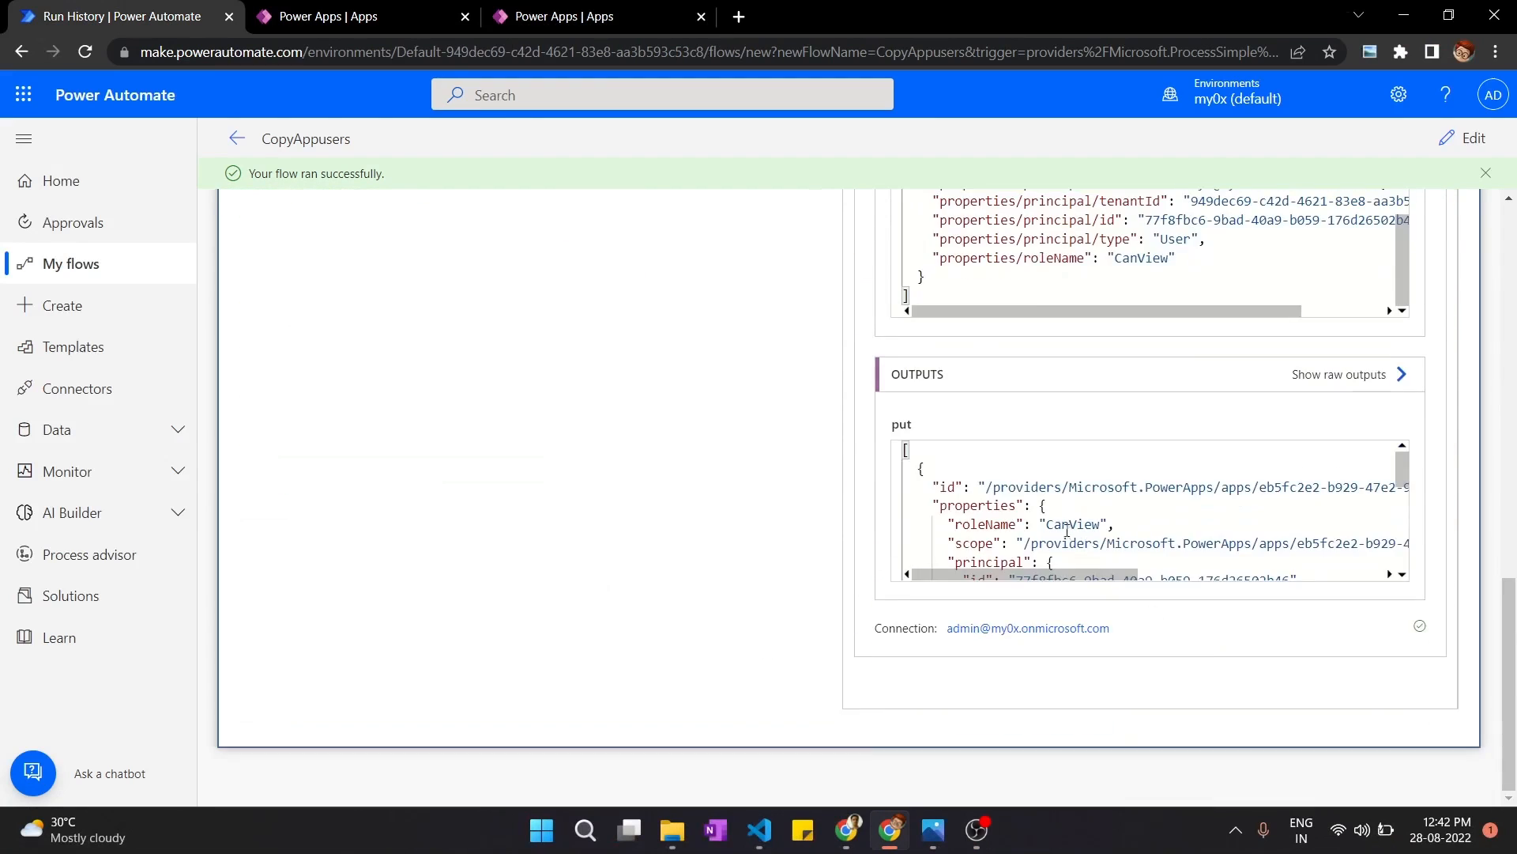
Step: Copy the whole put output of Edit App Role Assignment and paste it into a new Visual Studio Code file
mouse_move(1028, 578)
mouse_down()
mouse_move(1071, 576)
mouse_move(1024, 575)
mouse_up()
click(1279, 503)
key(ctrl+a)
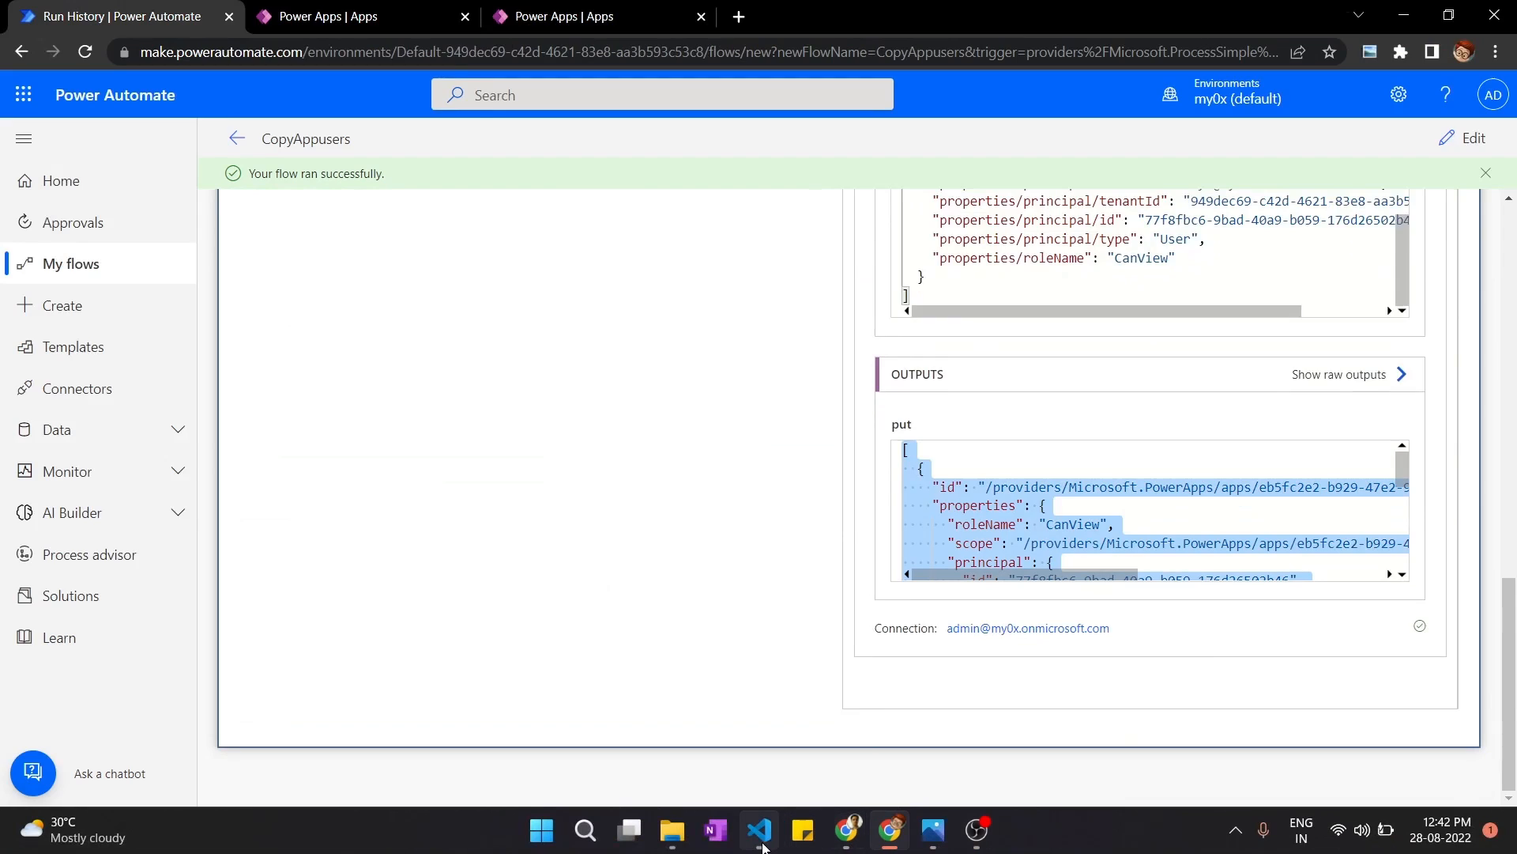
click(760, 830)
key(ctrl+n)
key(ctrl+v)
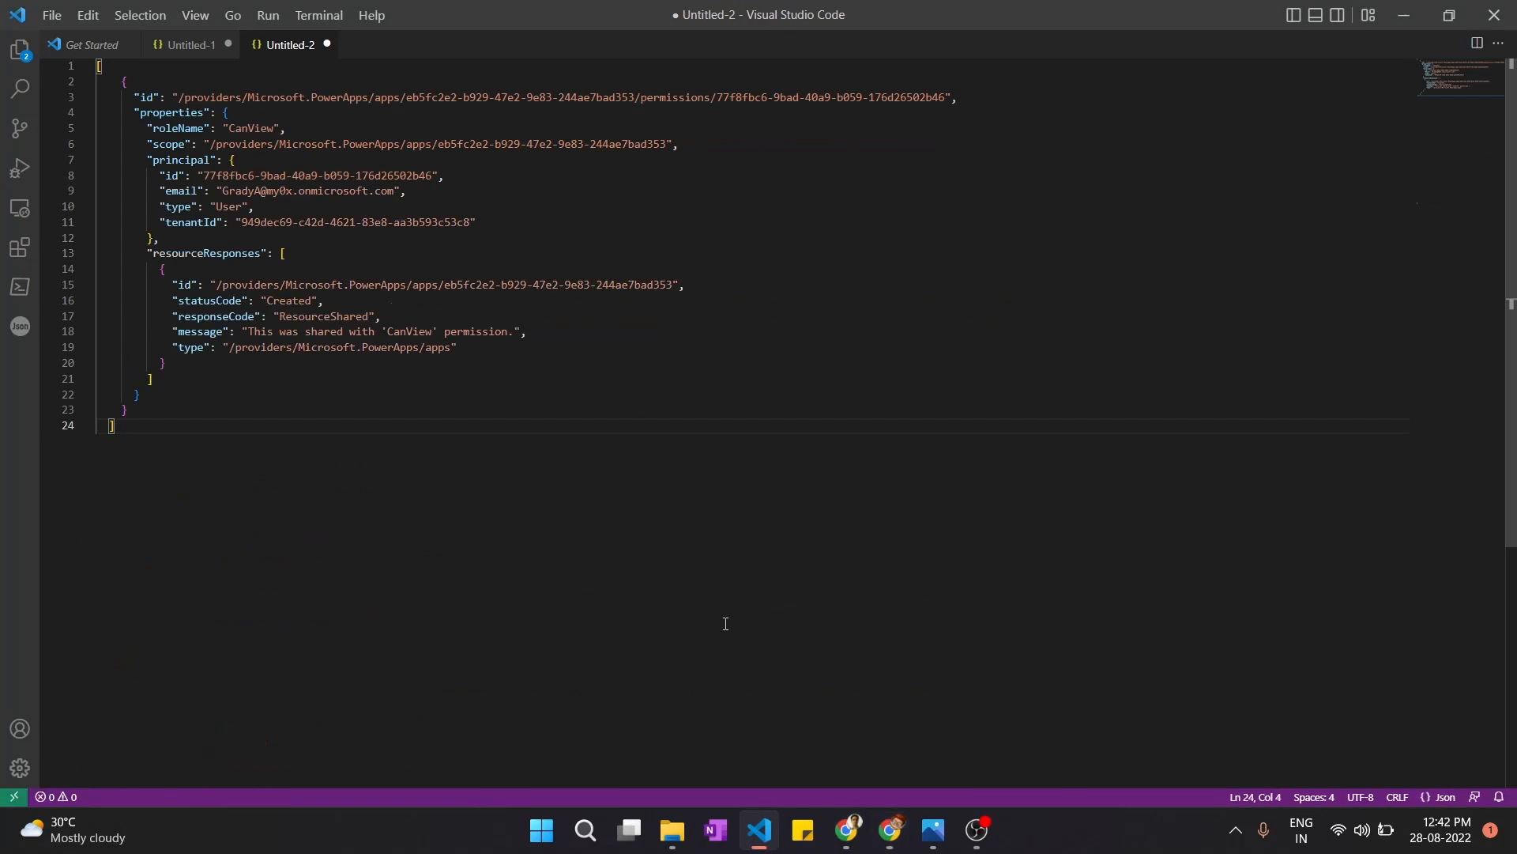